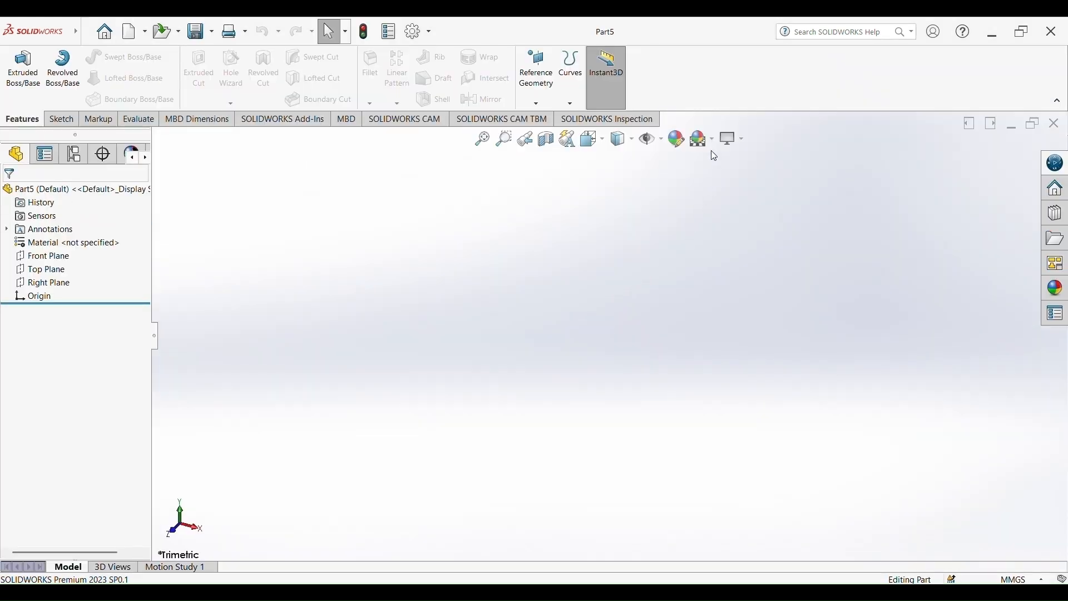
Set the part's scene background to Plain White
{"action": "left_click", "coordinate": [713, 140]}
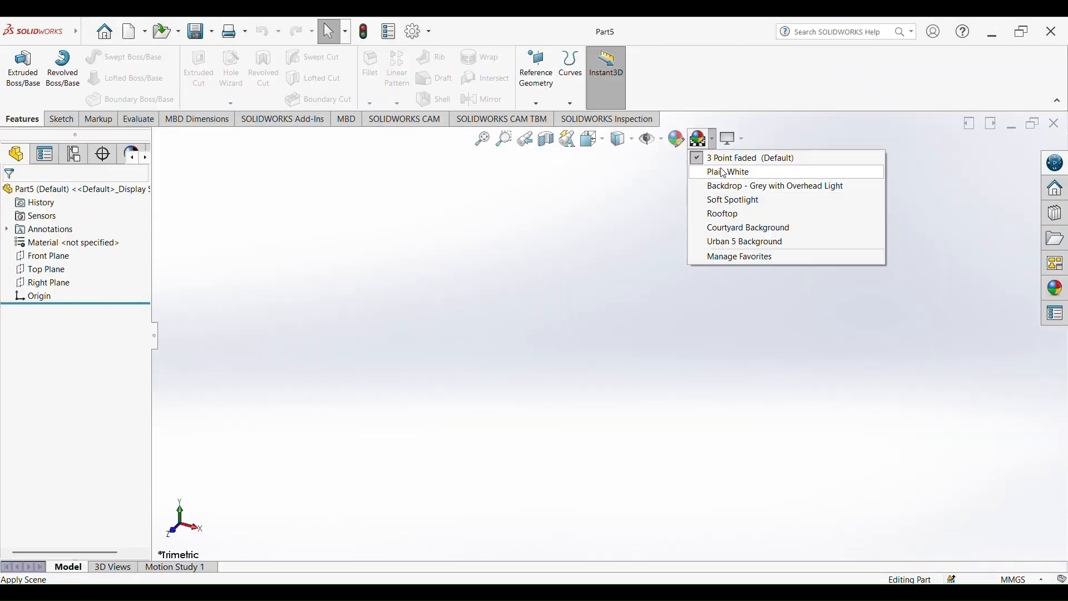
{"action": "left_click", "coordinate": [725, 173]}
Switch to Exercise 8.pdf in Acrobat, copy the Exercise #9 drawing, and bring it into the SOLIDWORKS part window
{"action": "left_click", "coordinate": [629, 587]}
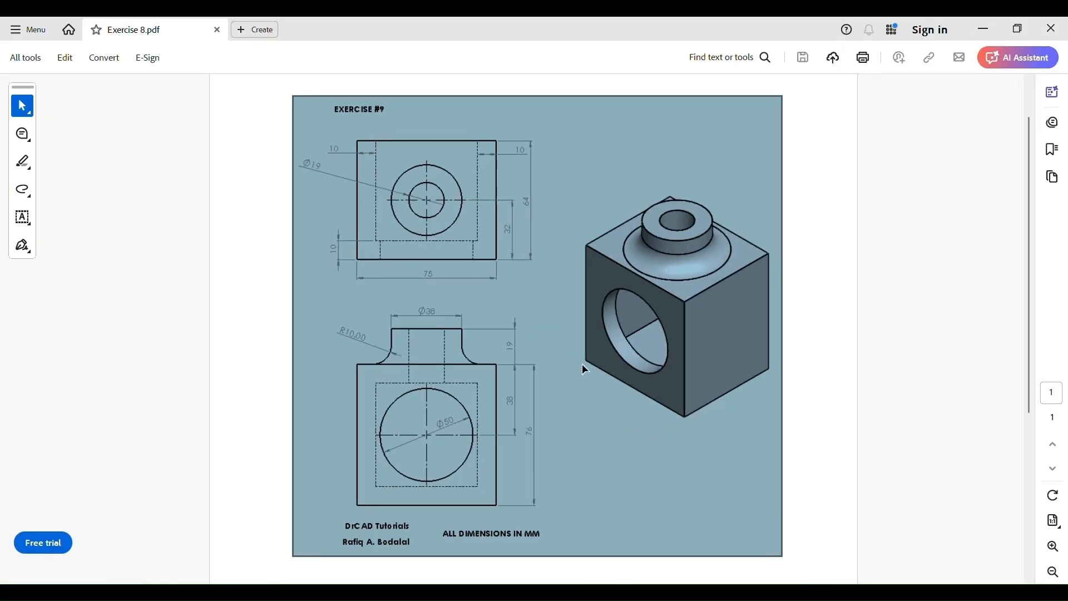
{"action": "left_click", "coordinate": [578, 310]}
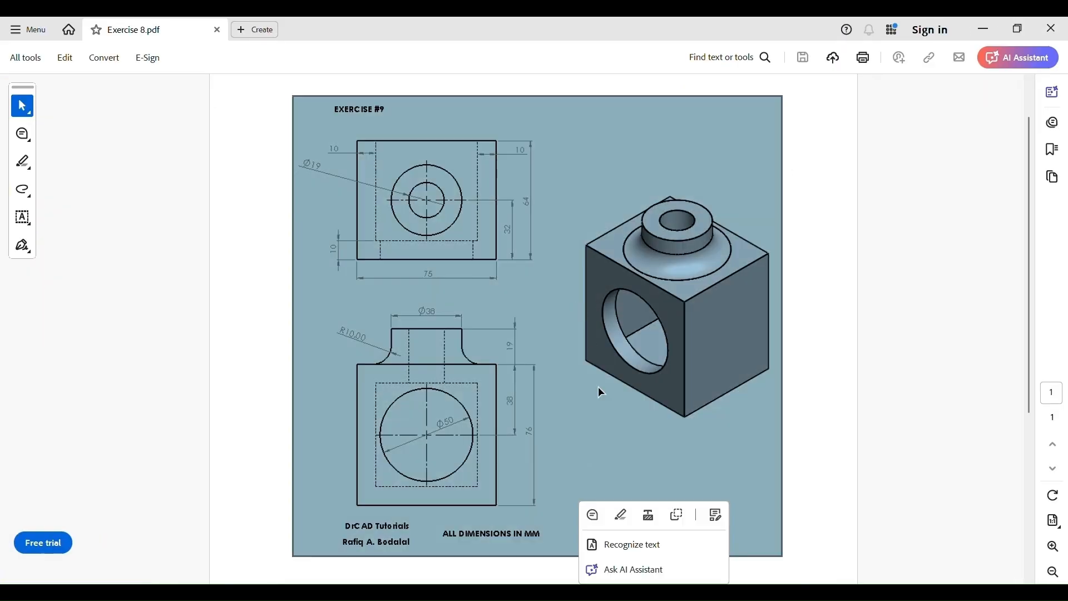
{"action": "key", "text": "alt+Tab"}
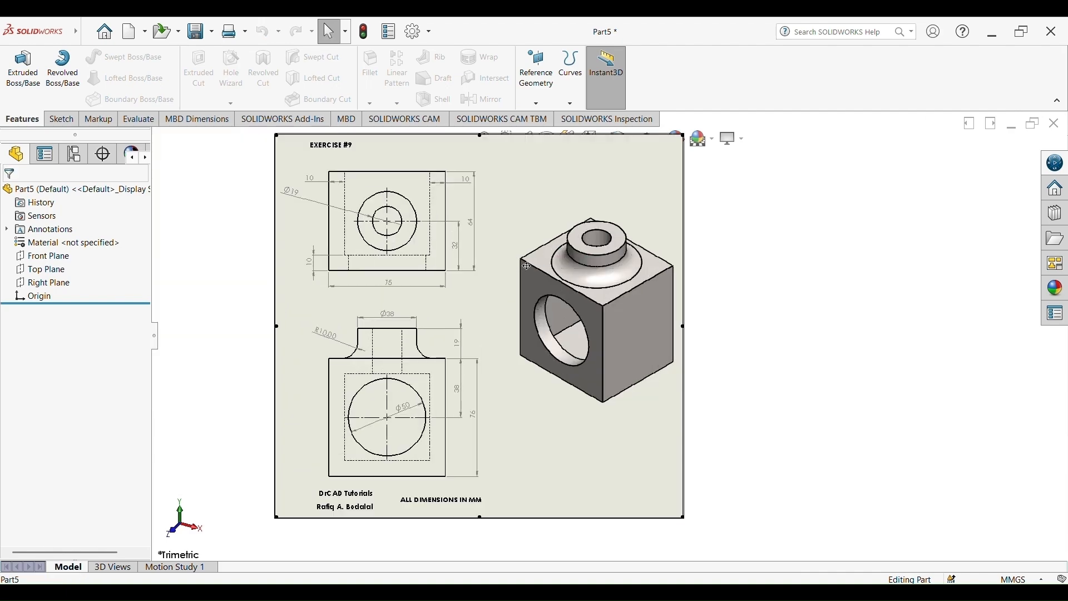
Examine the dimensions on the Exercise #9 drawing and move it aside to free modeling space
{"action": "scroll", "coordinate": [551, 290], "scroll_direction": "down", "scroll_amount": 2}
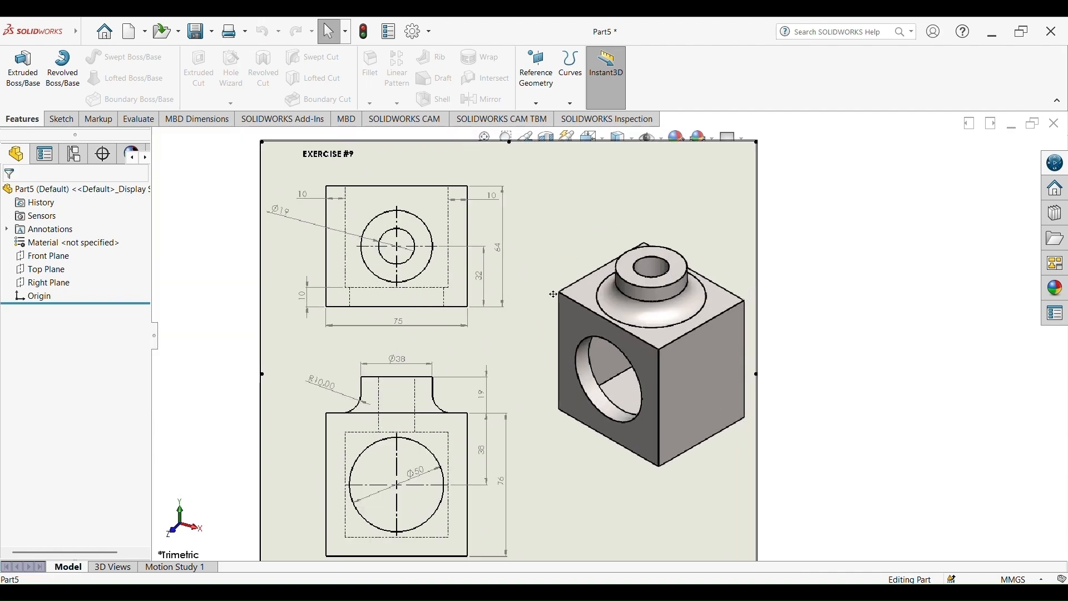
{"action": "left_click_drag", "start_coordinate": [554, 349], "coordinate": [552, 342]}
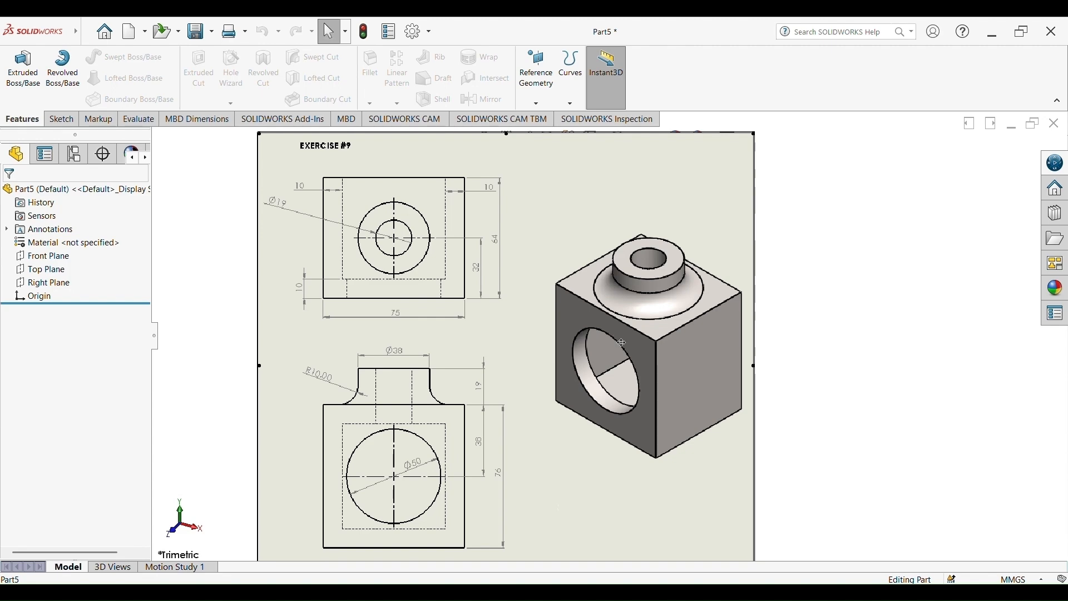
{"action": "scroll", "coordinate": [585, 370], "scroll_direction": "down", "scroll_amount": 3}
{"action": "scroll", "coordinate": [594, 392], "scroll_direction": "up", "scroll_amount": 5}
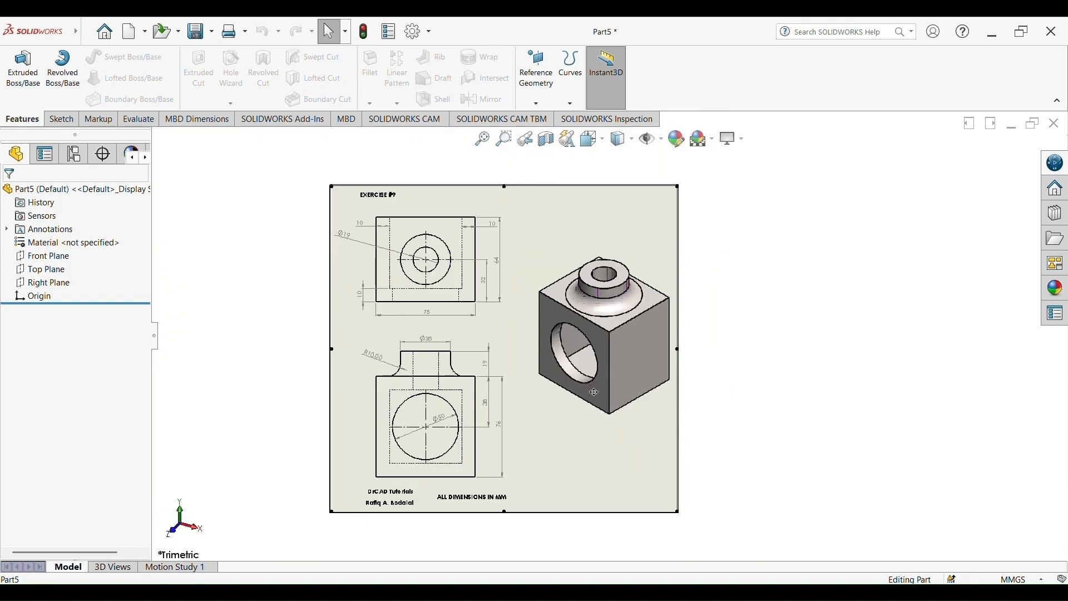
{"action": "mouse_move", "coordinate": [536, 381]}
{"action": "left_mouse_down"}
{"action": "mouse_move", "coordinate": [491, 379]}
{"action": "mouse_move", "coordinate": [462, 352]}
{"action": "left_mouse_up"}
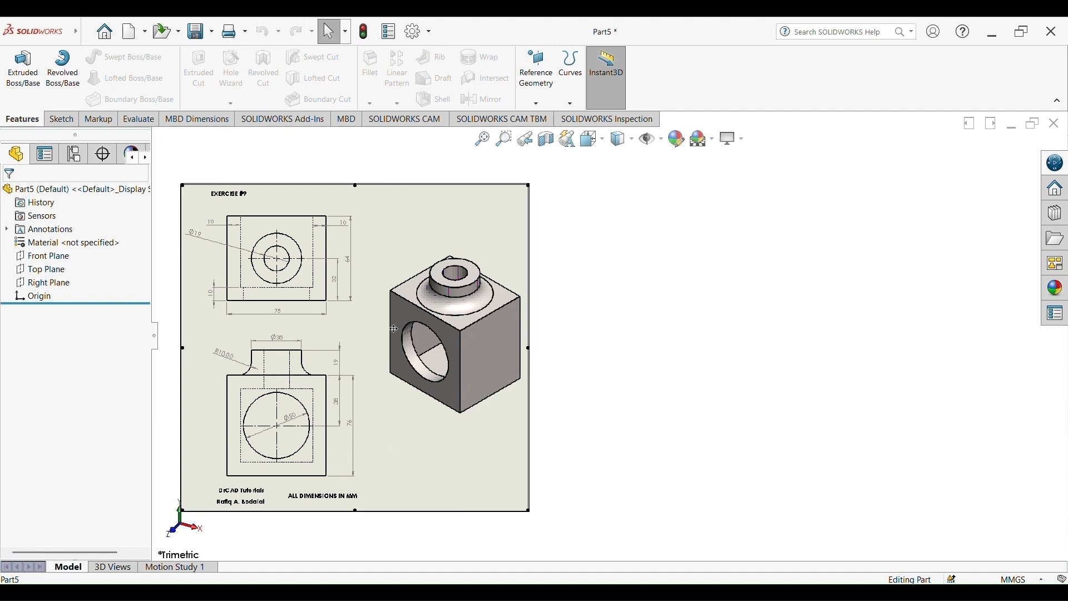
Start a sketch on the Top Plane and draw a center rectangle about 103 mm wide, centred on the origin
{"action": "left_click", "coordinate": [57, 272]}
{"action": "left_click", "coordinate": [67, 249]}
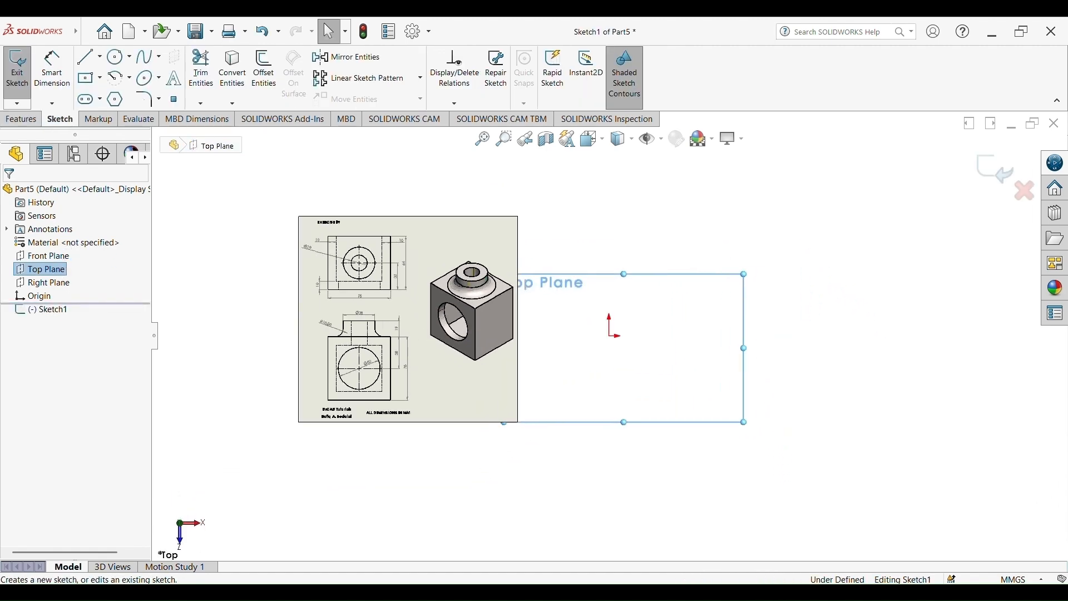
{"action": "left_click_drag", "start_coordinate": [432, 324], "coordinate": [368, 339]}
{"action": "scroll", "coordinate": [552, 336], "scroll_direction": "down", "scroll_amount": 1}
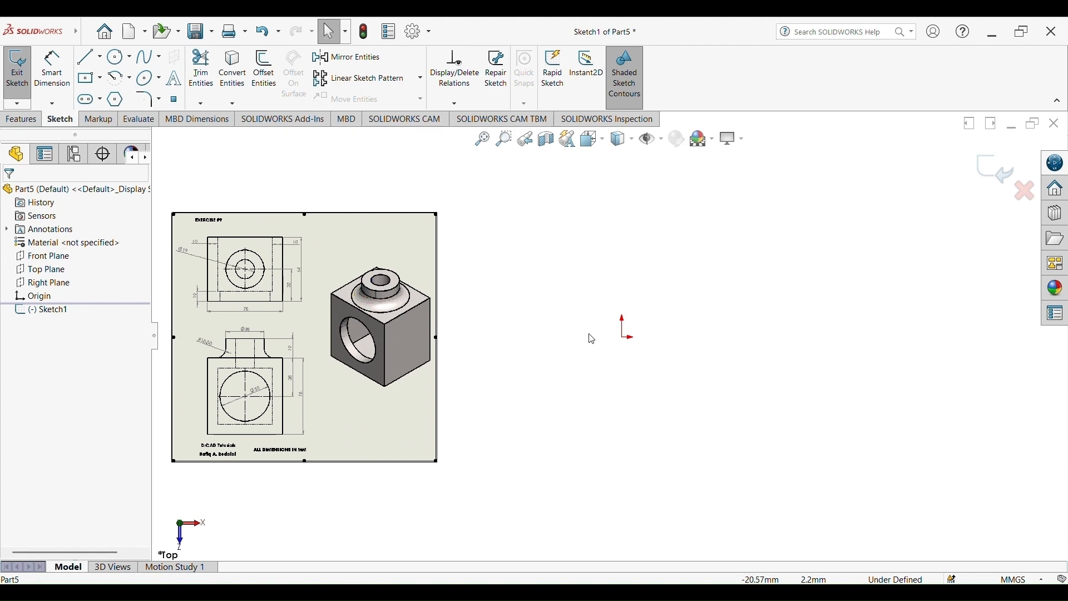
{"action": "left_click", "coordinate": [89, 77]}
{"action": "left_click", "coordinate": [624, 337]}
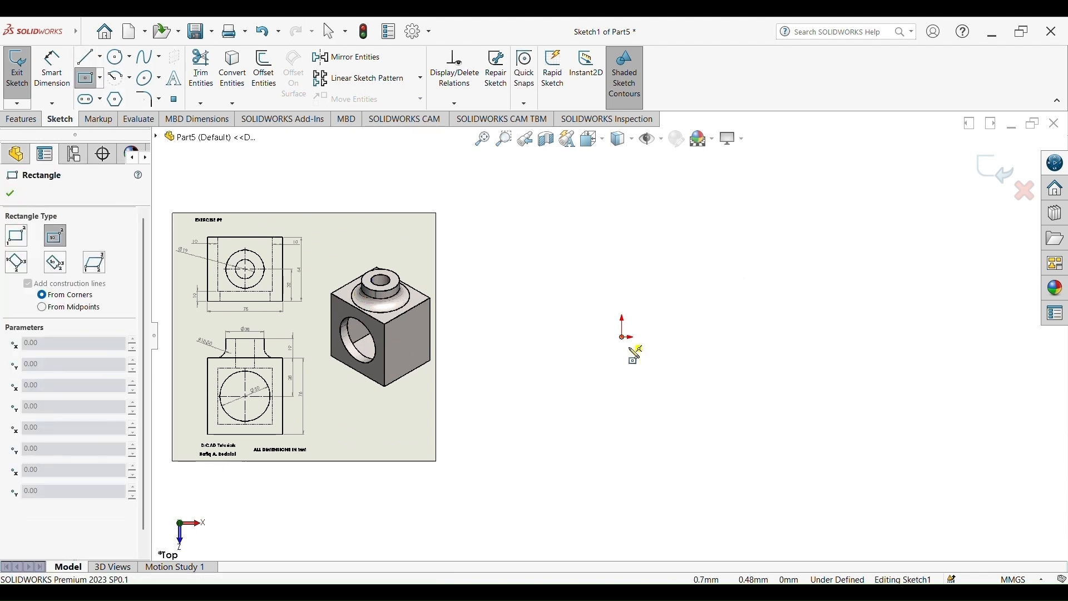
{"action": "left_click", "coordinate": [707, 421]}
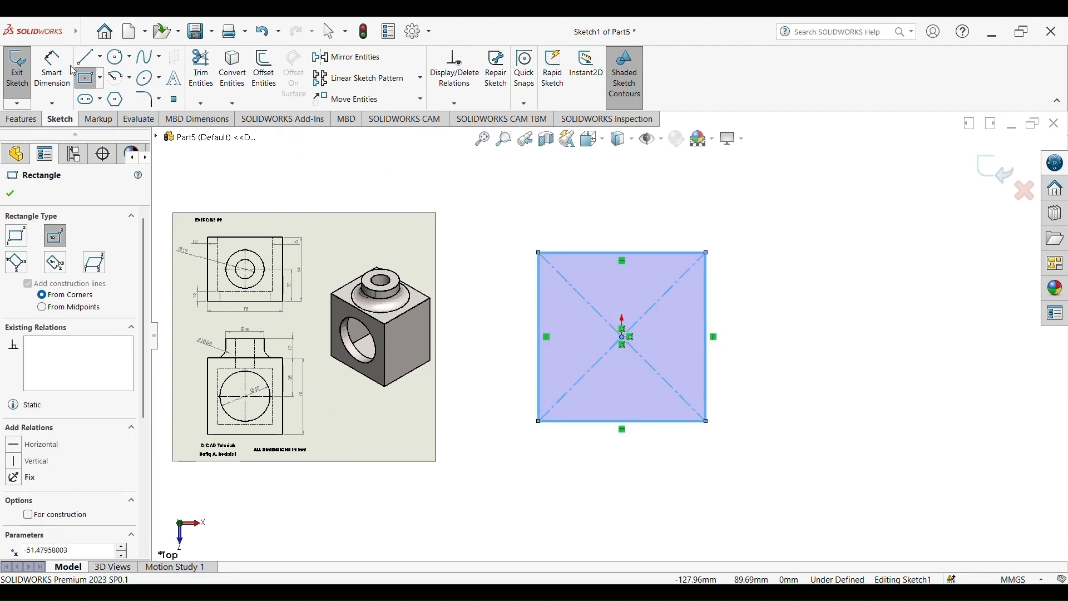
Dimension the rectangle's horizontal side to 75 mm, following the reference drawing
{"action": "left_click", "coordinate": [52, 69]}
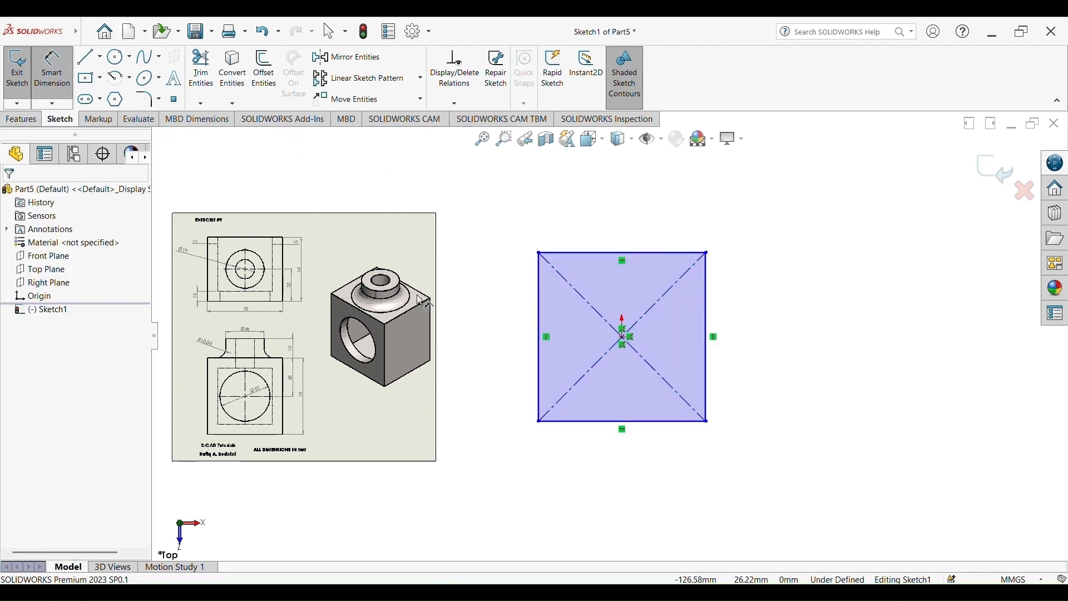
{"action": "scroll", "coordinate": [250, 295], "scroll_direction": "down", "scroll_amount": 5}
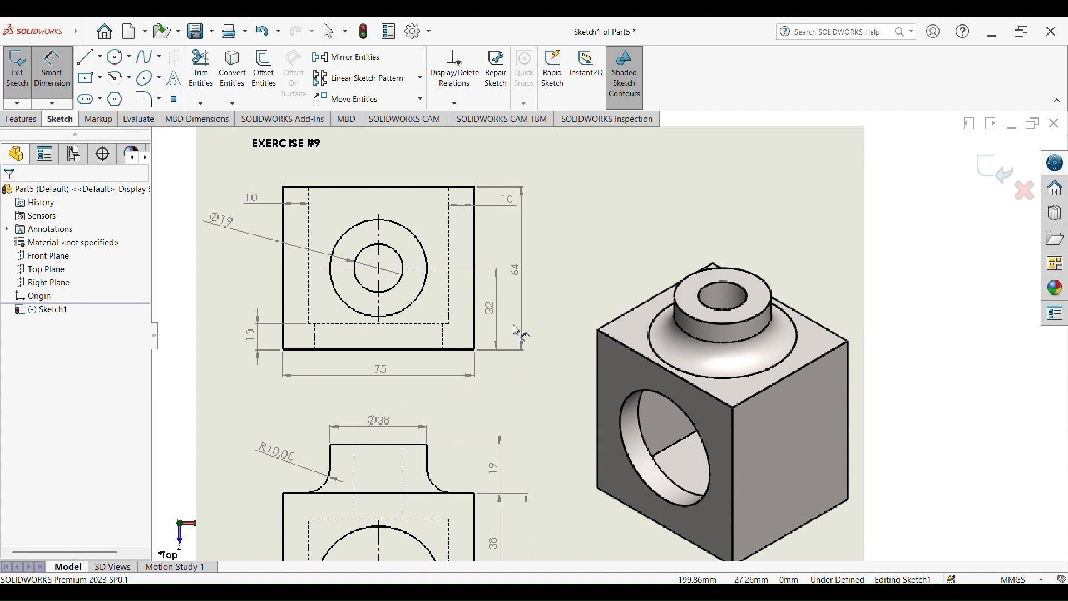
{"action": "scroll", "coordinate": [680, 361], "scroll_direction": "up", "scroll_amount": 7}
{"action": "scroll", "coordinate": [833, 401], "scroll_direction": "down", "scroll_amount": 3}
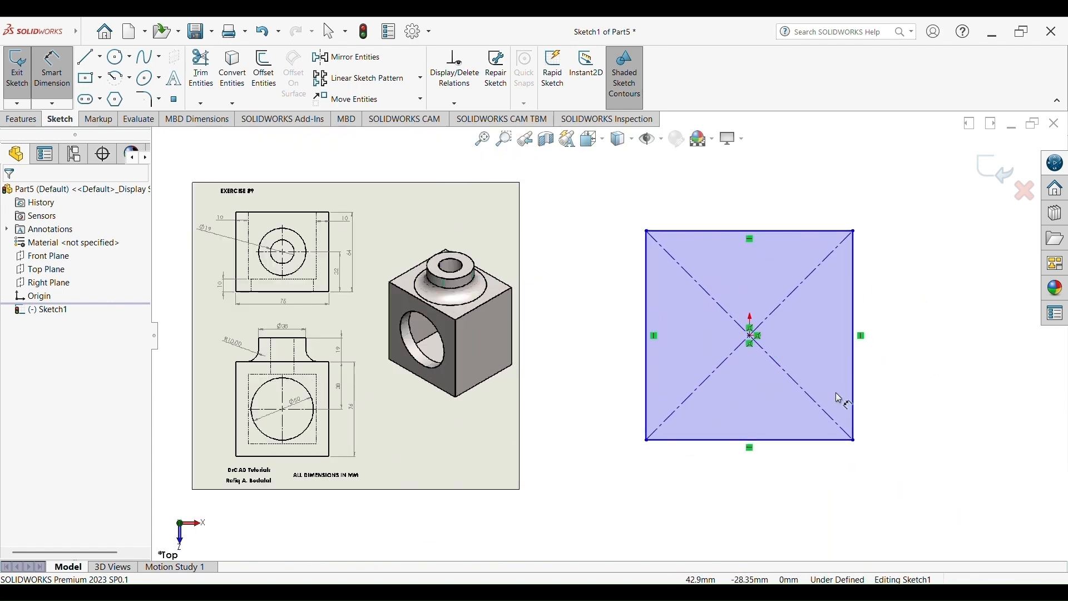
{"action": "left_click", "coordinate": [807, 441]}
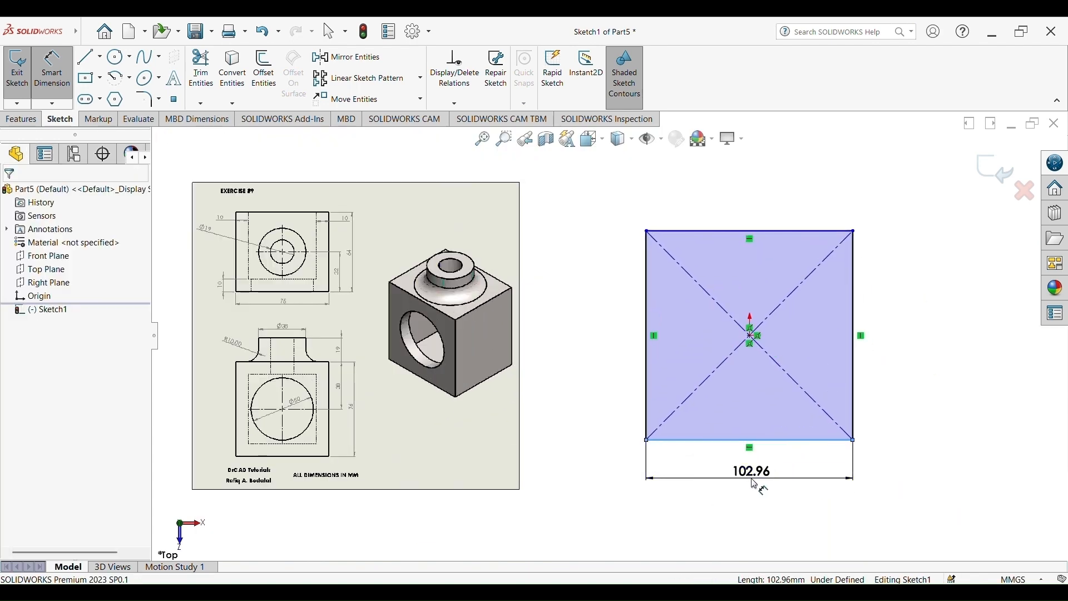
{"action": "left_click", "coordinate": [755, 484]}
{"action": "type", "text": "75"}
{"action": "key", "text": "Return"}
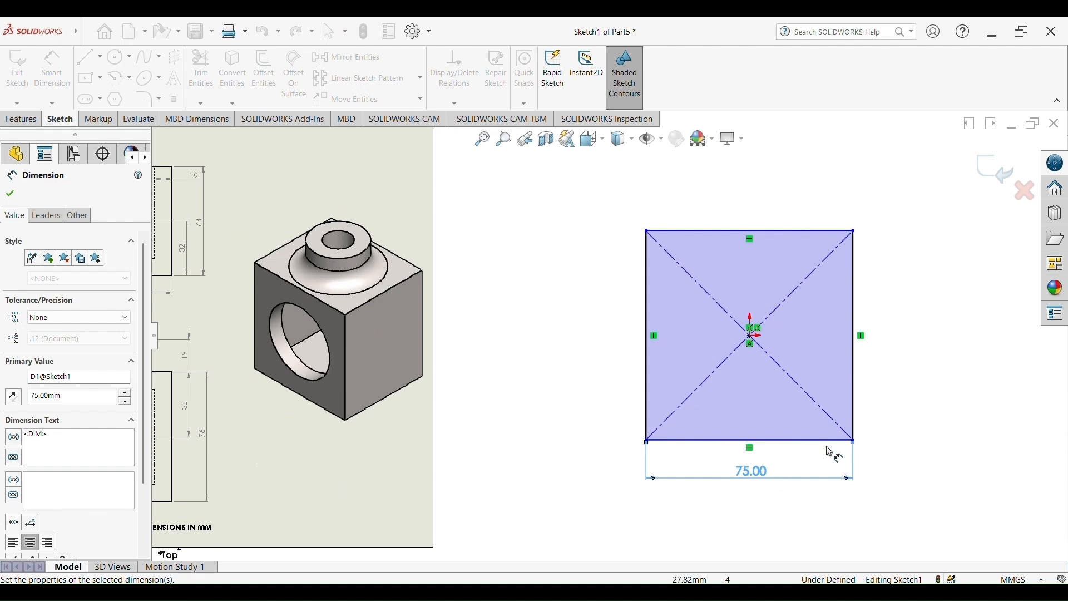
Dimension the rectangle's vertical side to 64 mm and finish dimensioning
{"action": "scroll", "coordinate": [784, 315], "scroll_direction": "up", "scroll_amount": 4}
{"action": "scroll", "coordinate": [488, 362], "scroll_direction": "down", "scroll_amount": 3}
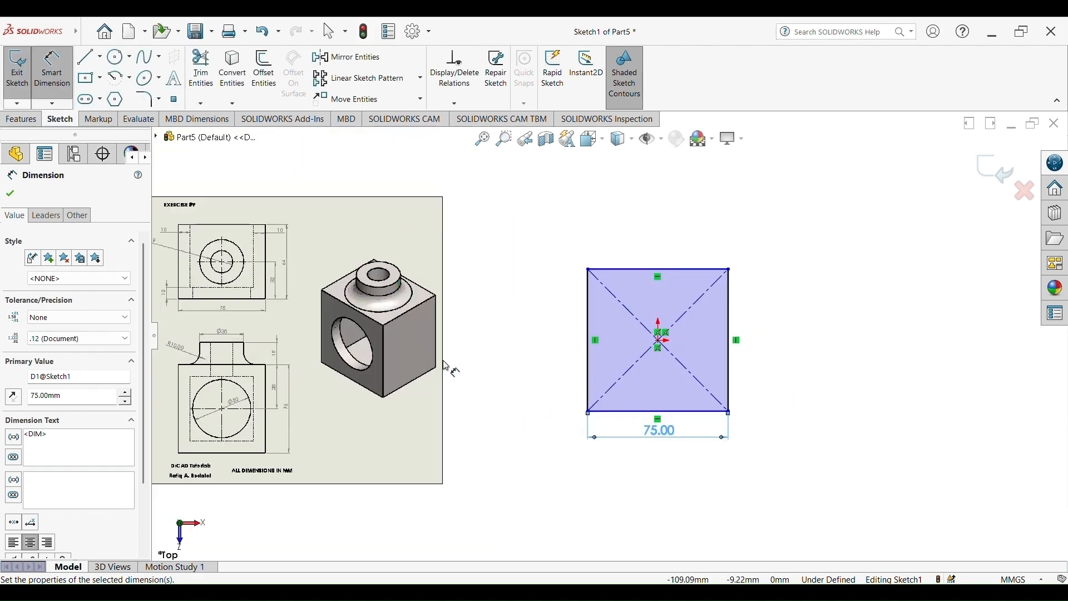
{"action": "left_click", "coordinate": [731, 341]}
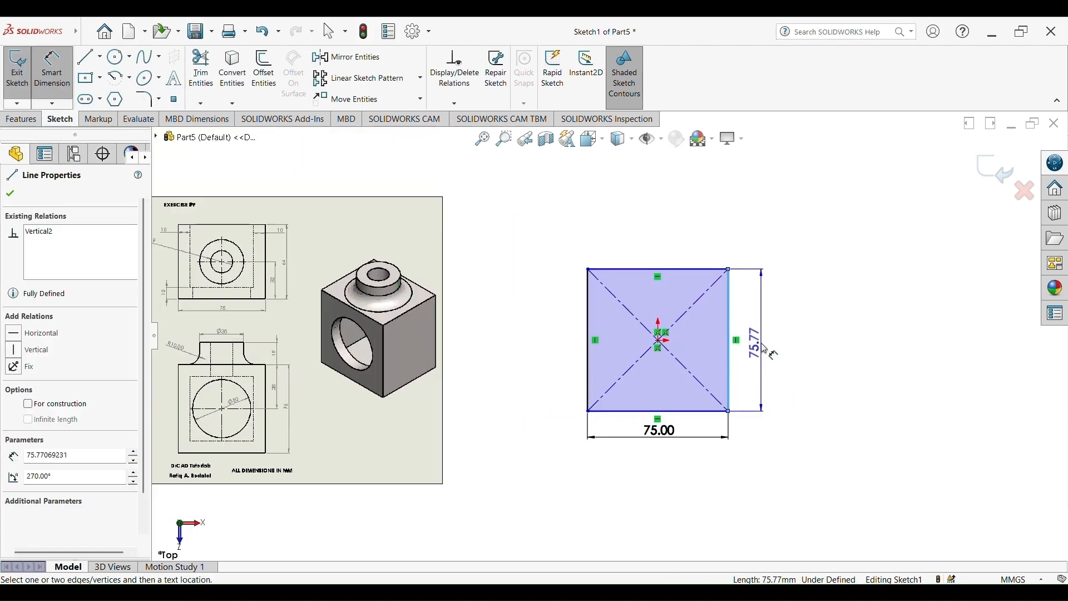
{"action": "left_click", "coordinate": [765, 349]}
{"action": "type", "text": "64"}
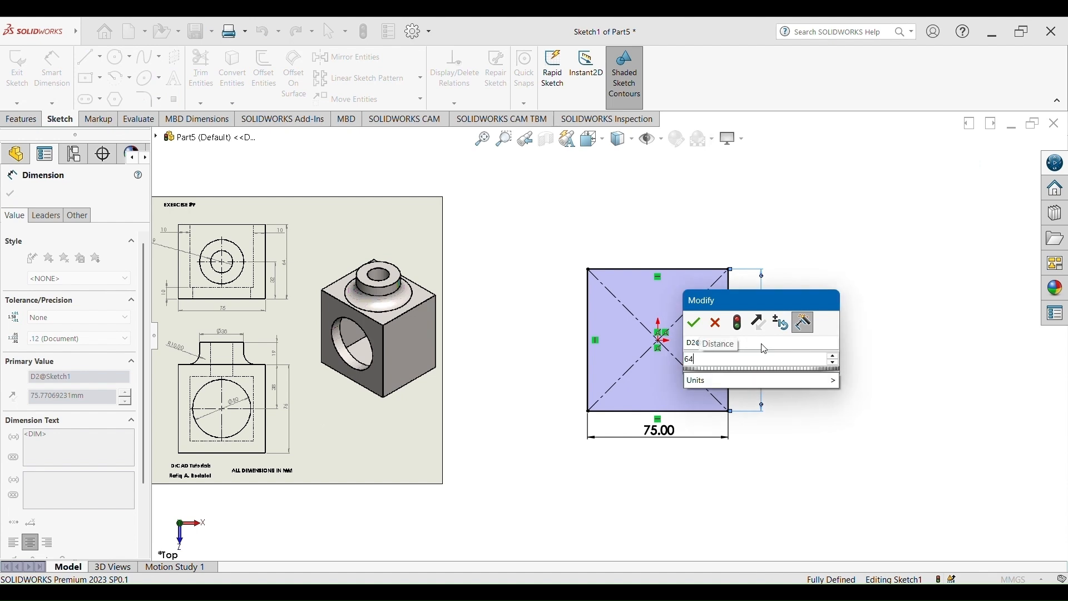
{"action": "left_click", "coordinate": [695, 323]}
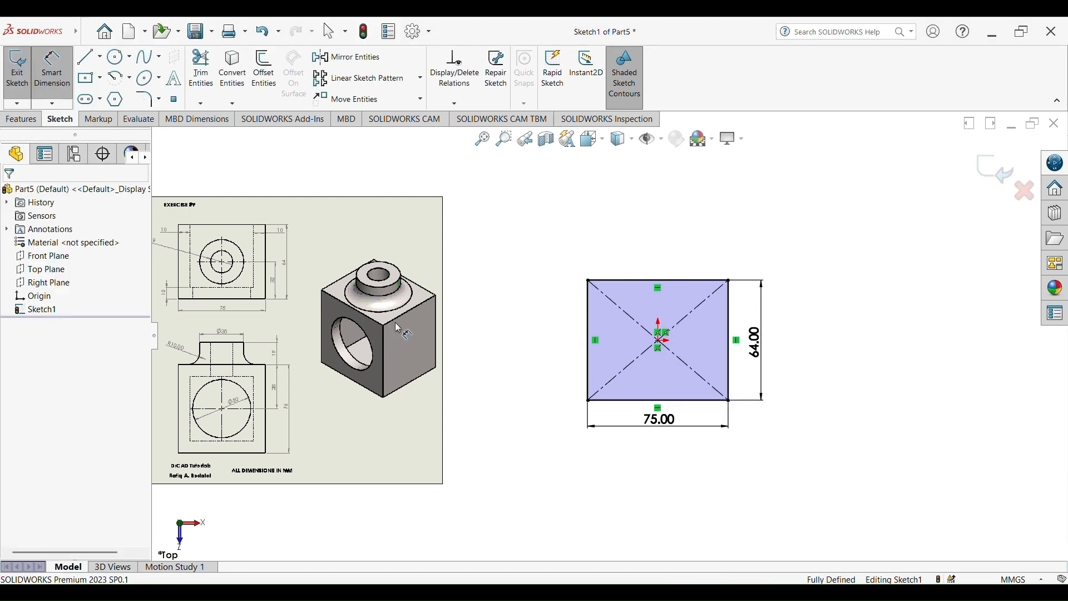
{"action": "key", "text": "Escape"}
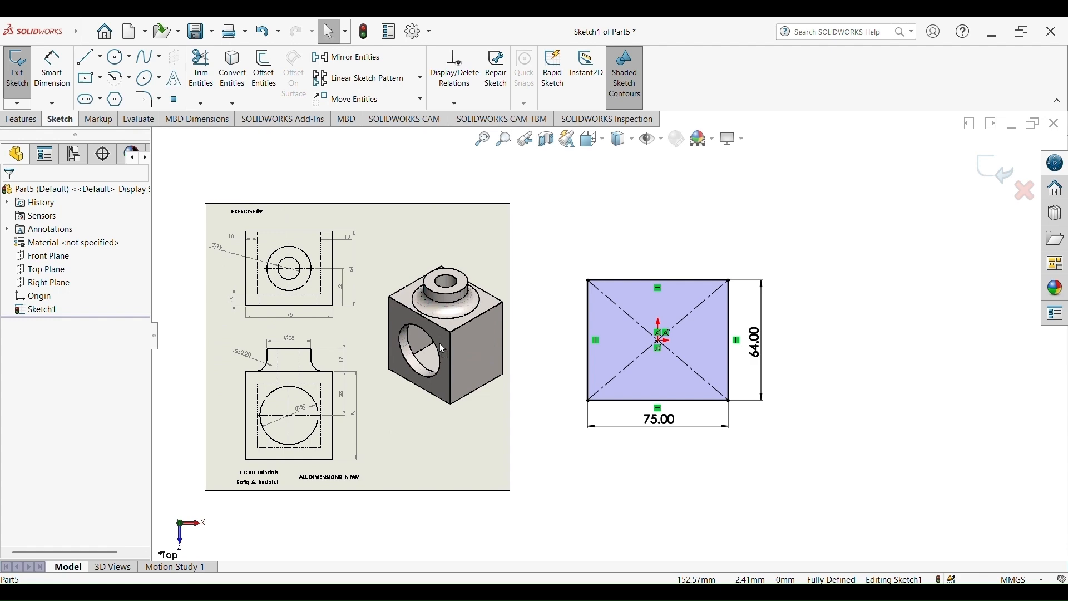
Extrude the rectangle as a blind boss with a depth of 76 mm, the block height given in the drawing
{"action": "left_click", "coordinate": [443, 350]}
{"action": "left_click", "coordinate": [30, 120]}
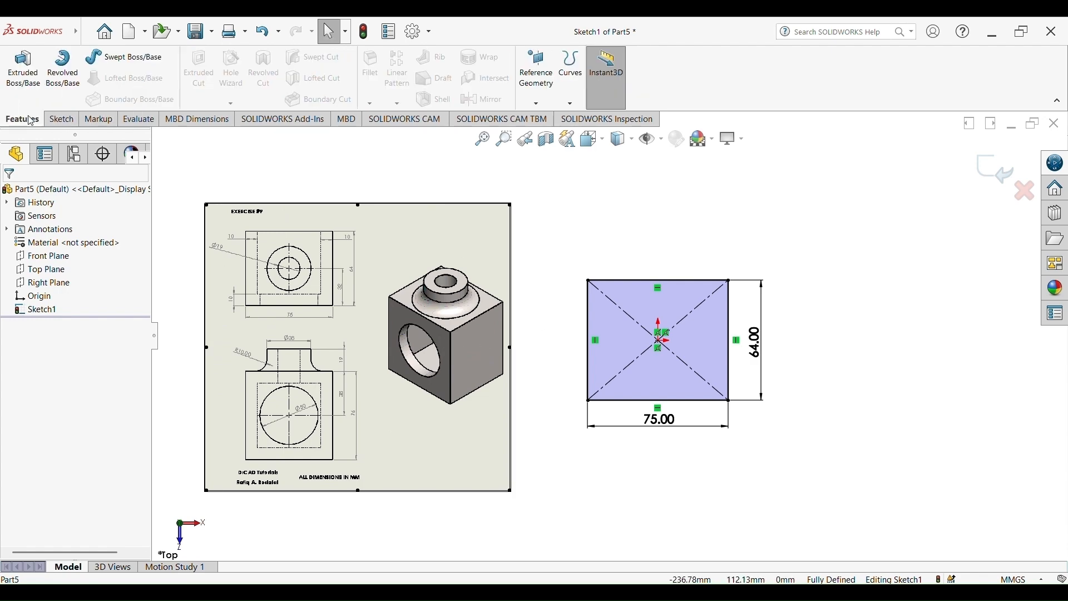
{"action": "left_click", "coordinate": [22, 68]}
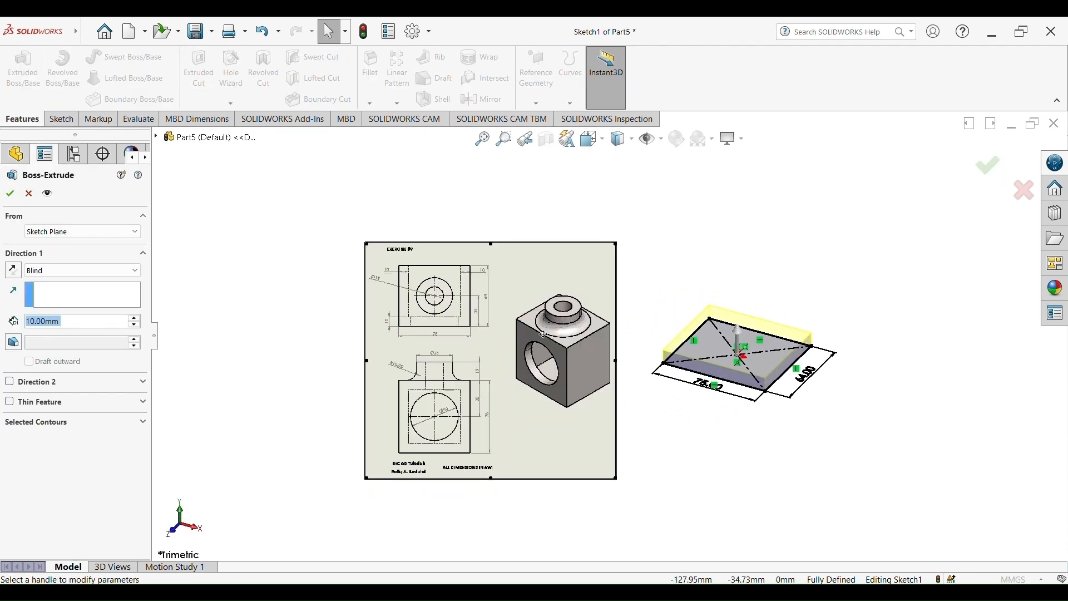
{"action": "scroll", "coordinate": [501, 401], "scroll_direction": "down", "scroll_amount": 5}
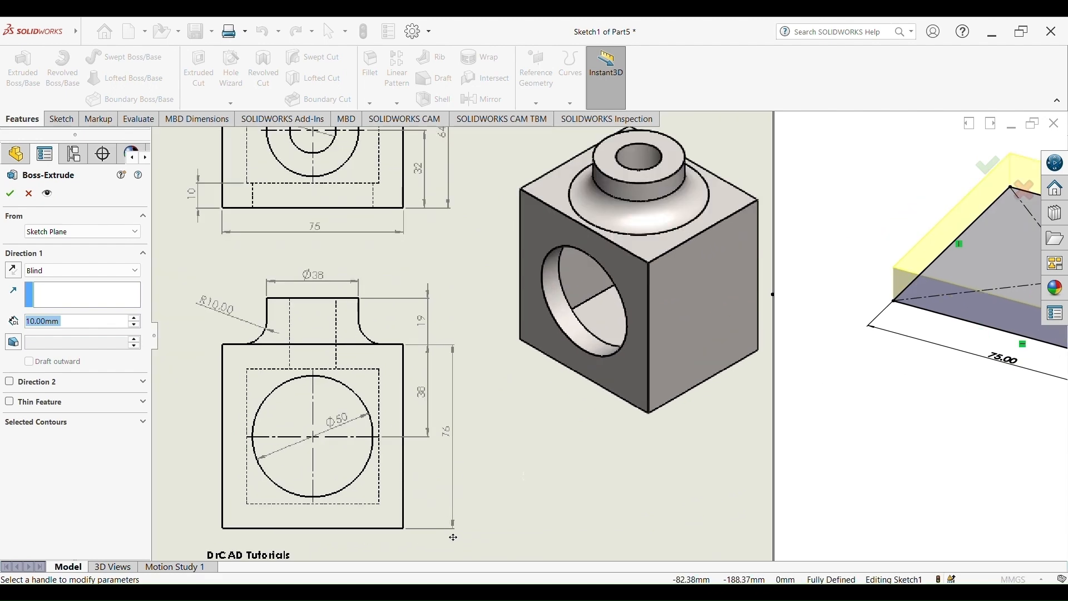
{"action": "scroll", "coordinate": [409, 462], "scroll_direction": "down", "scroll_amount": 3}
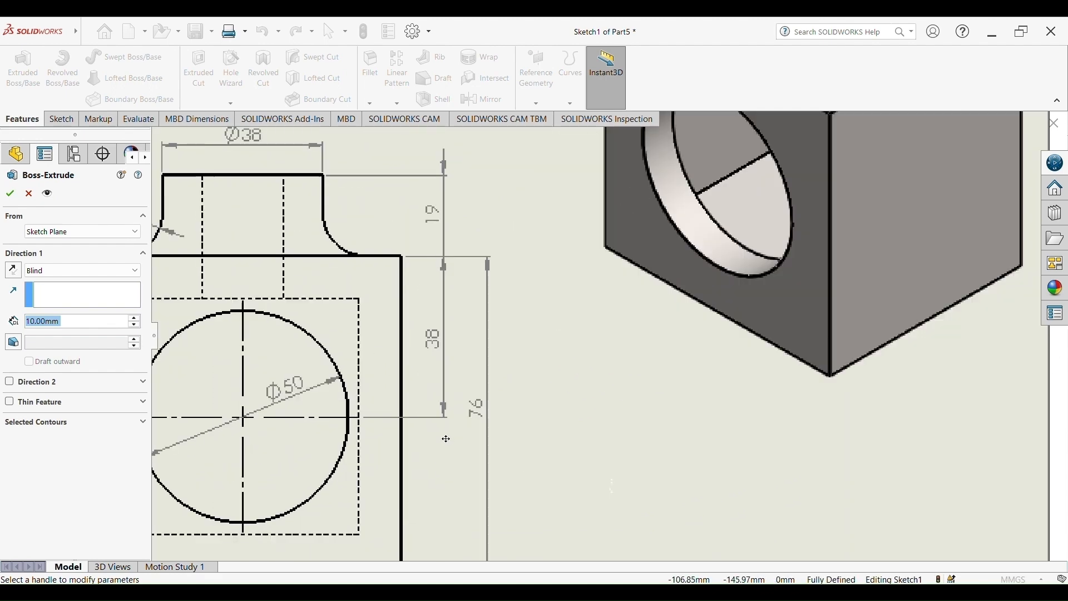
{"action": "scroll", "coordinate": [612, 334], "scroll_direction": "up", "scroll_amount": 6}
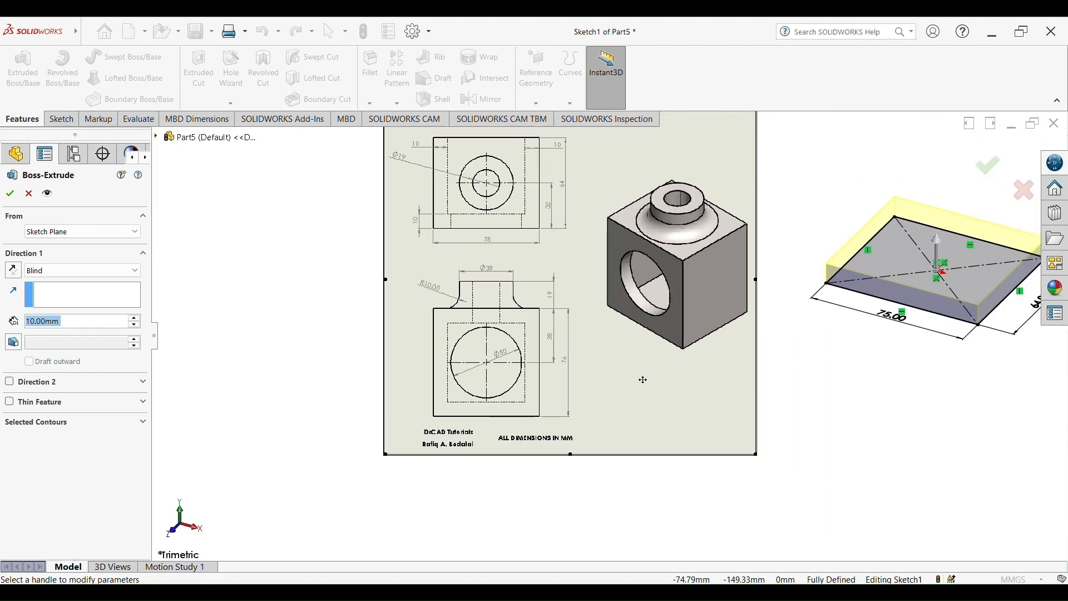
{"action": "scroll", "coordinate": [917, 278], "scroll_direction": "down", "scroll_amount": 2}
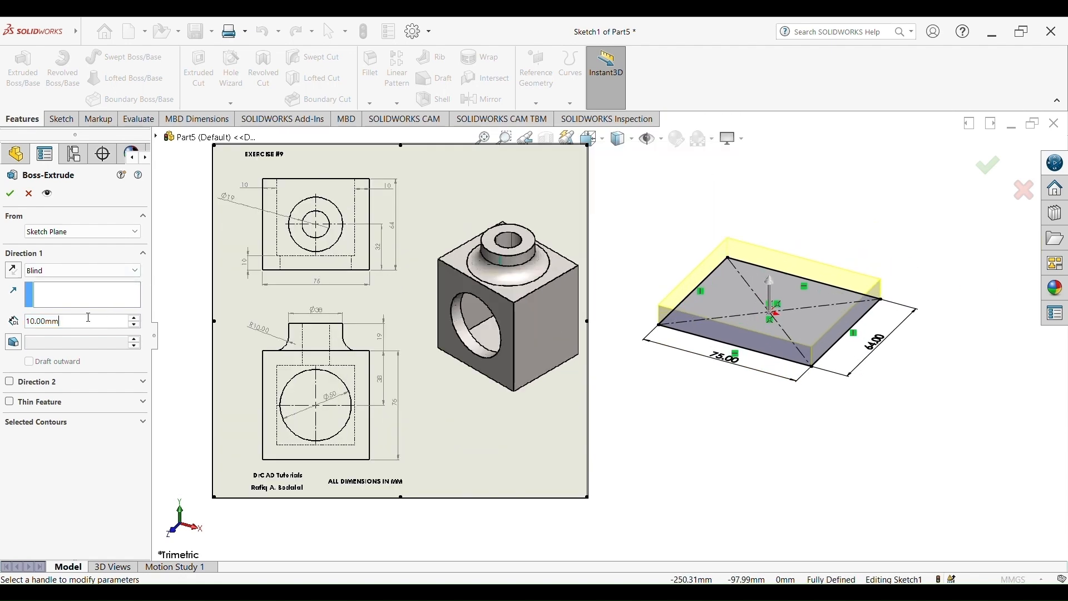
{"action": "type", "text": "76"}
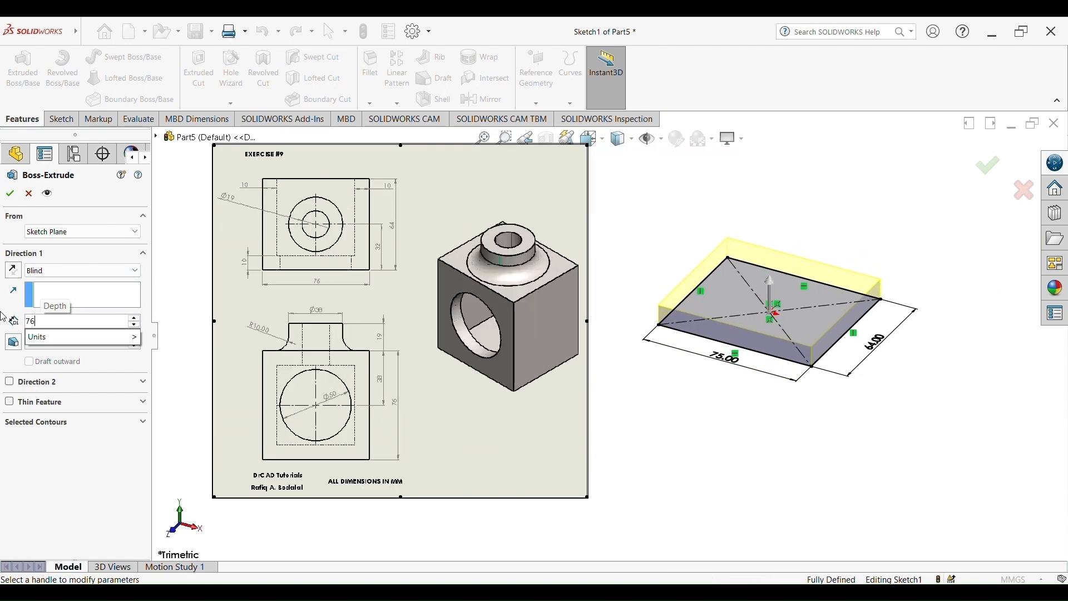
{"action": "key", "text": "Return"}
{"action": "left_click", "coordinate": [9, 194]}
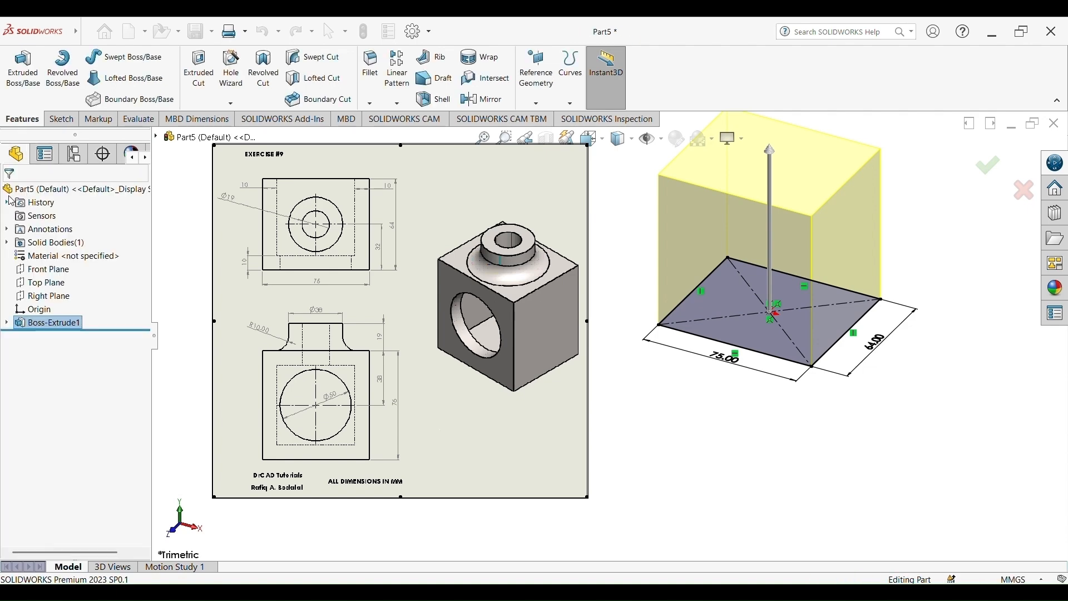
{"action": "left_click", "coordinate": [636, 291]}
Start a sketch on the block's top face and draw a circle about 31 mm in diameter centred on the origin
{"action": "scroll", "coordinate": [603, 221], "scroll_direction": "up", "scroll_amount": 3}
{"action": "scroll", "coordinate": [614, 334], "scroll_direction": "down", "scroll_amount": 3}
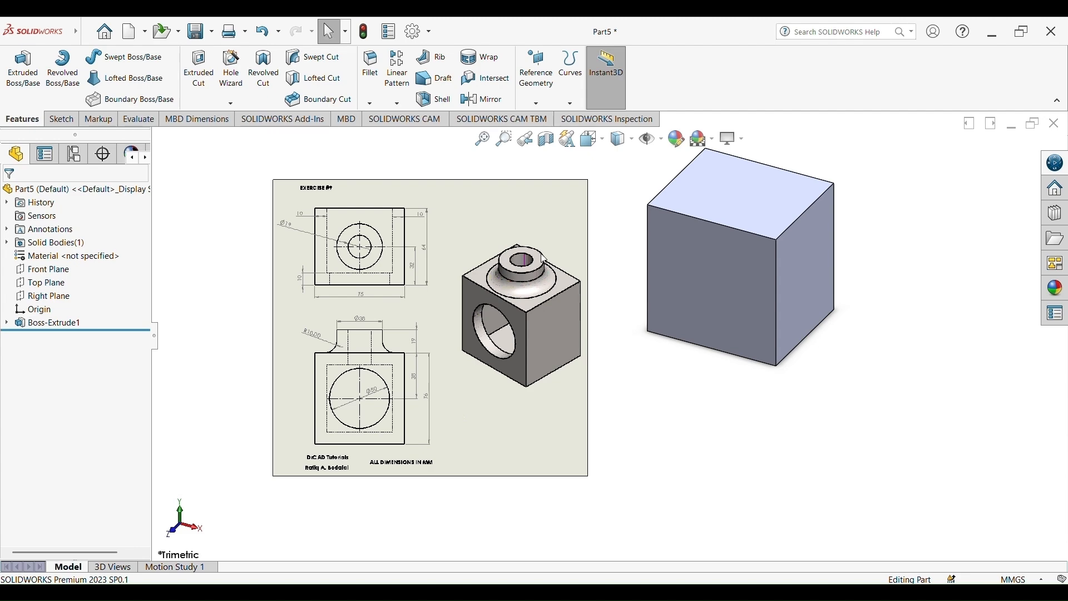
{"action": "left_click", "coordinate": [733, 203]}
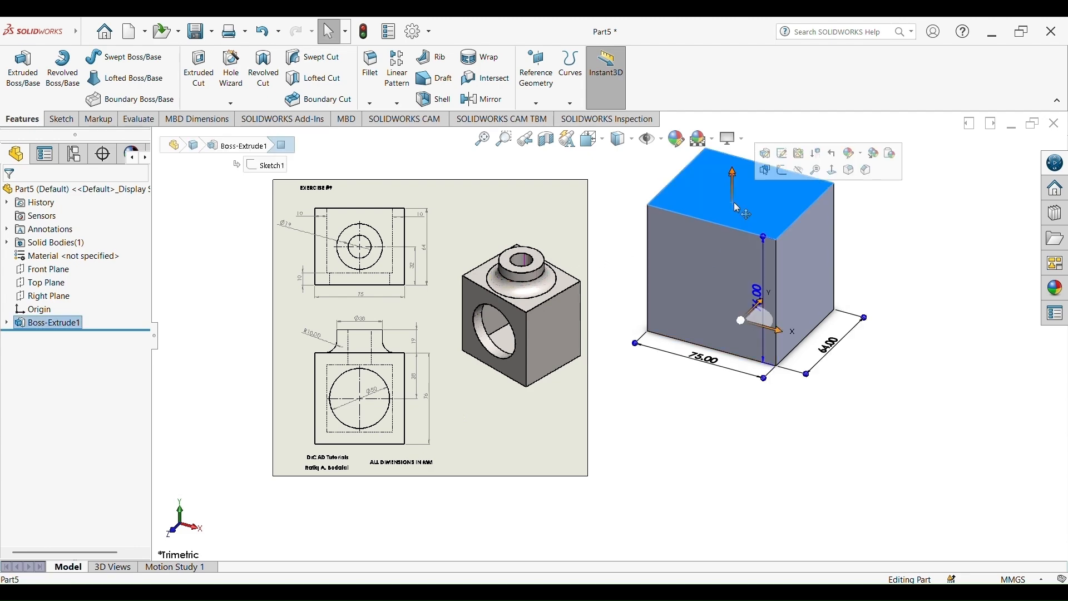
{"action": "left_click", "coordinate": [782, 170]}
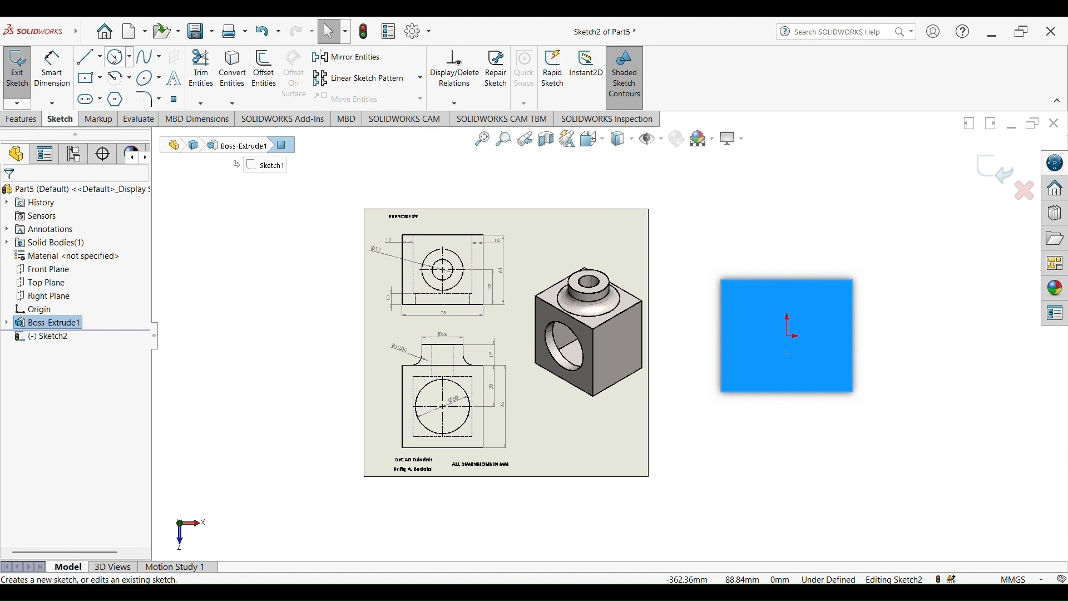
{"action": "left_click", "coordinate": [115, 58]}
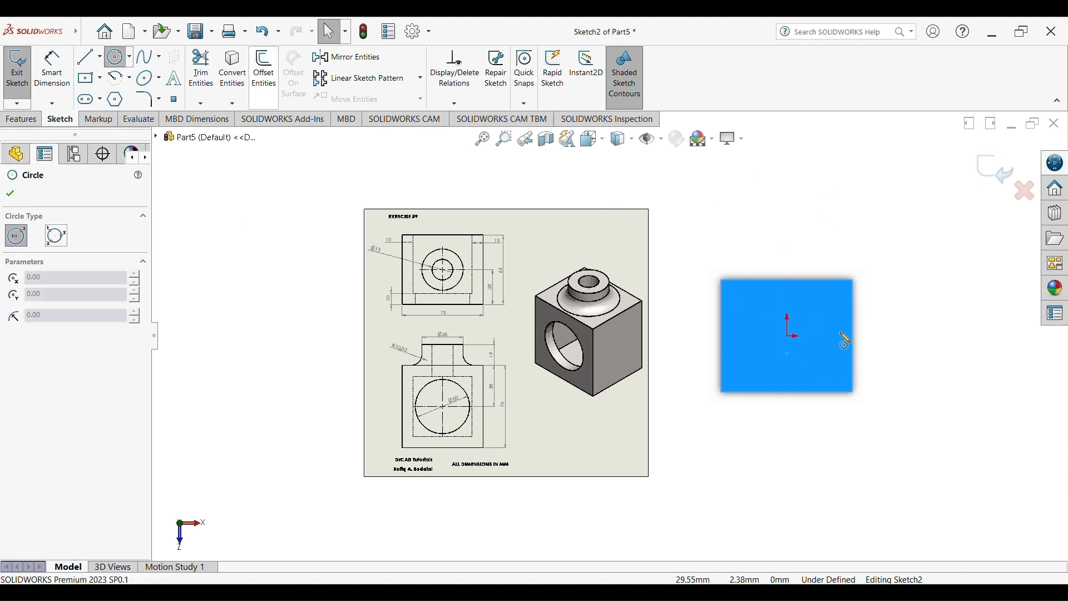
{"action": "left_click", "coordinate": [787, 336]}
{"action": "left_click", "coordinate": [806, 355]}
Dimension the circle on the block's top face to a diameter of 38 mm, following the reference drawing
{"action": "left_click", "coordinate": [55, 69]}
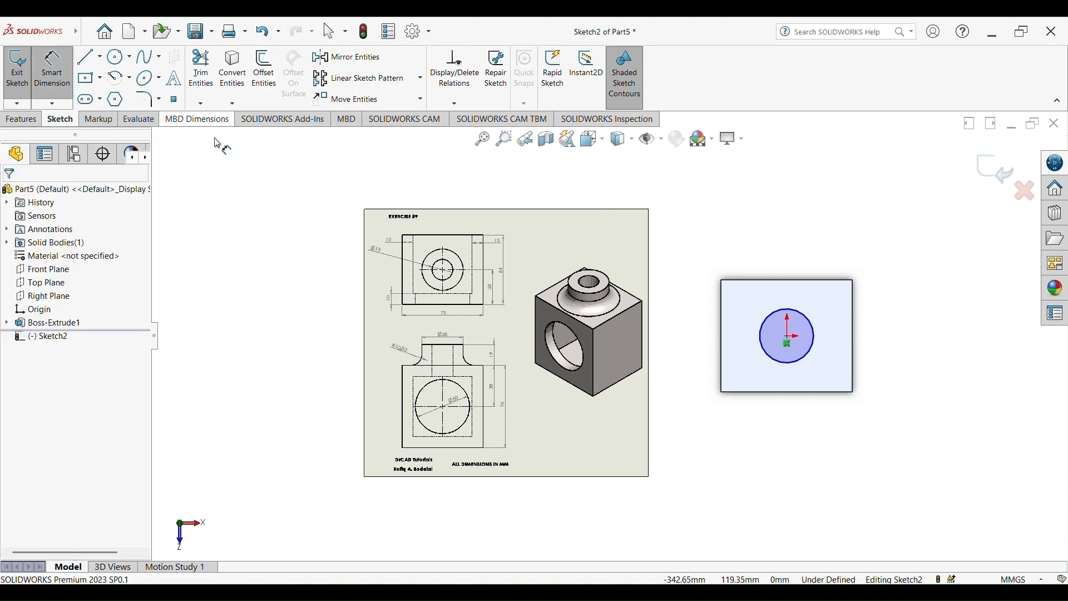
{"action": "scroll", "coordinate": [590, 289], "scroll_direction": "down", "scroll_amount": 5}
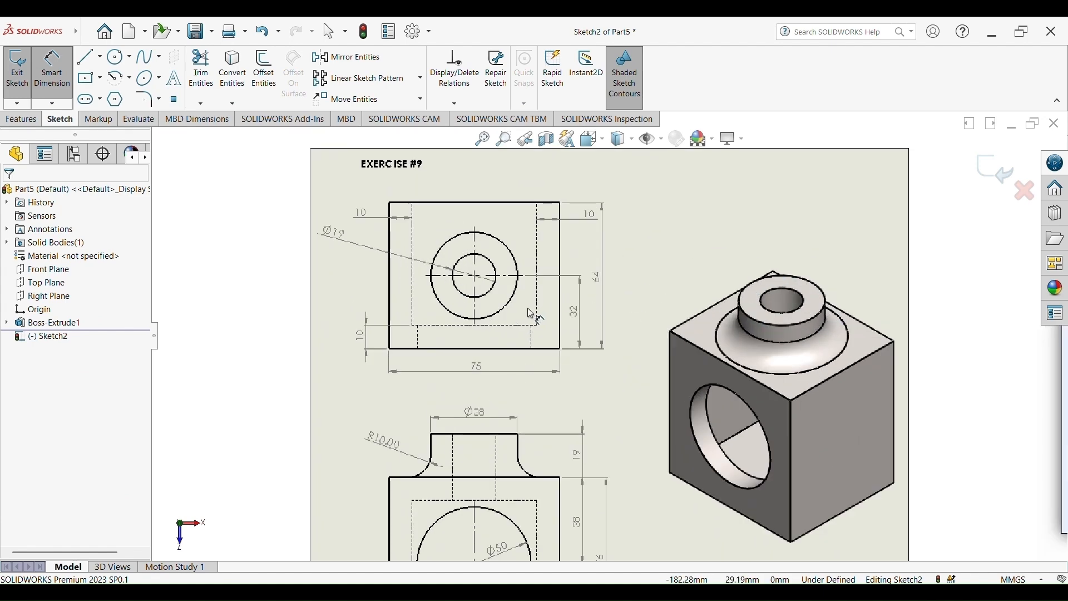
{"action": "scroll", "coordinate": [488, 294], "scroll_direction": "down", "scroll_amount": 2}
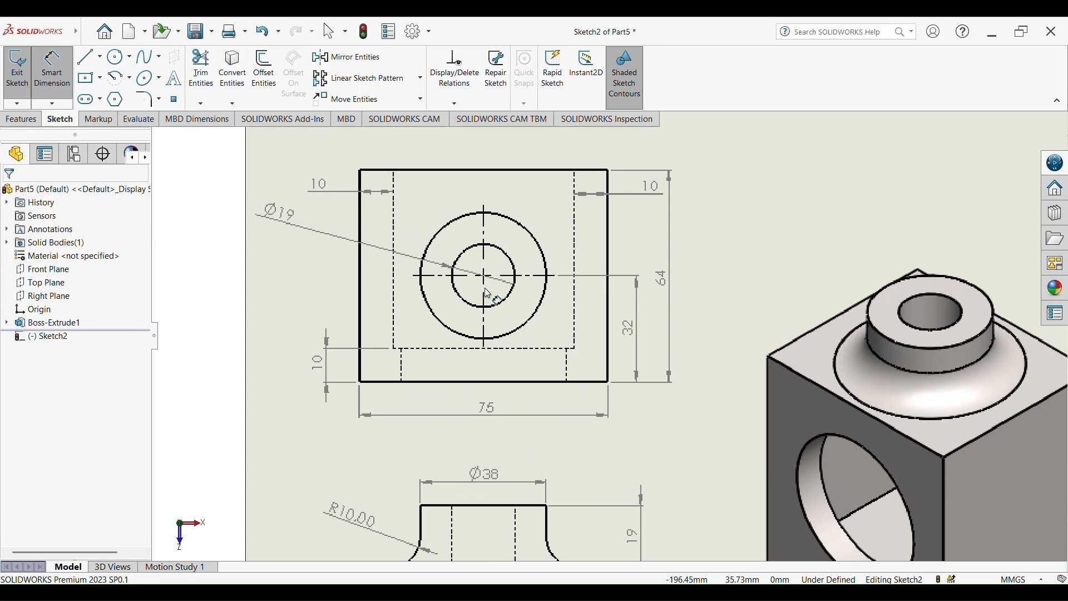
{"action": "scroll", "coordinate": [487, 522], "scroll_direction": "up", "scroll_amount": 4}
{"action": "scroll", "coordinate": [558, 412], "scroll_direction": "down", "scroll_amount": 4}
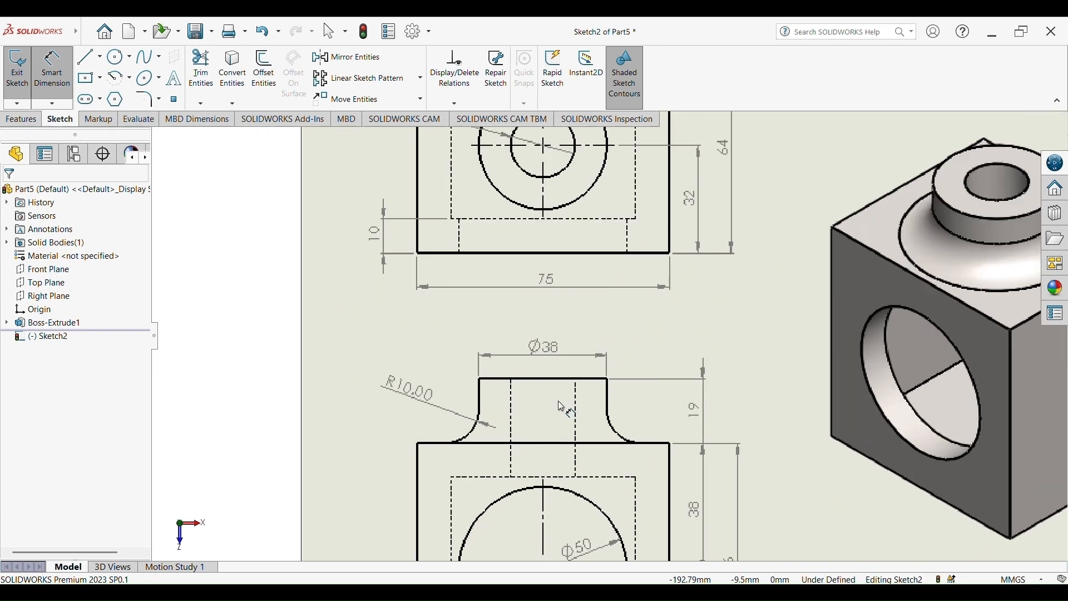
{"action": "scroll", "coordinate": [605, 365], "scroll_direction": "up", "scroll_amount": 6}
{"action": "scroll", "coordinate": [807, 383], "scroll_direction": "up", "scroll_amount": 2}
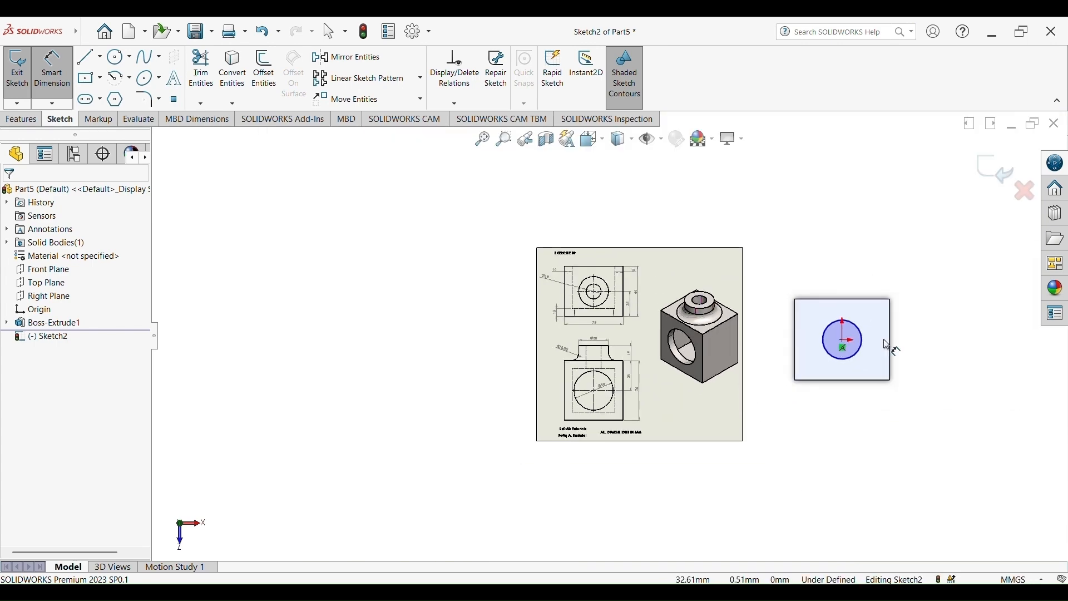
{"action": "scroll", "coordinate": [890, 345], "scroll_direction": "down", "scroll_amount": 2}
{"action": "left_click", "coordinate": [796, 331]}
{"action": "left_click", "coordinate": [924, 292]}
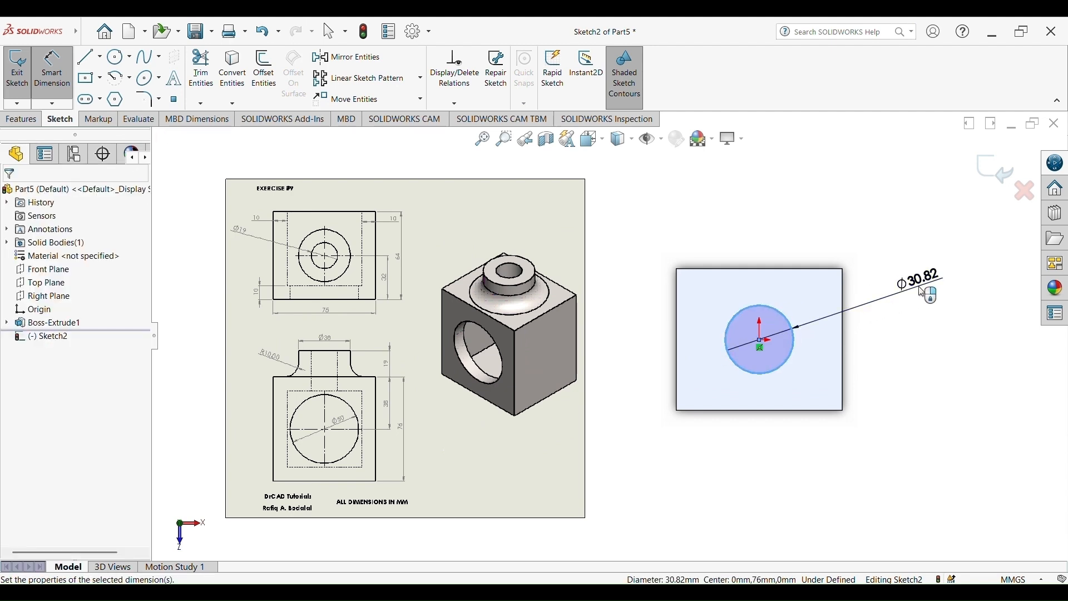
{"action": "type", "text": "38"}
{"action": "left_click", "coordinate": [851, 266]}
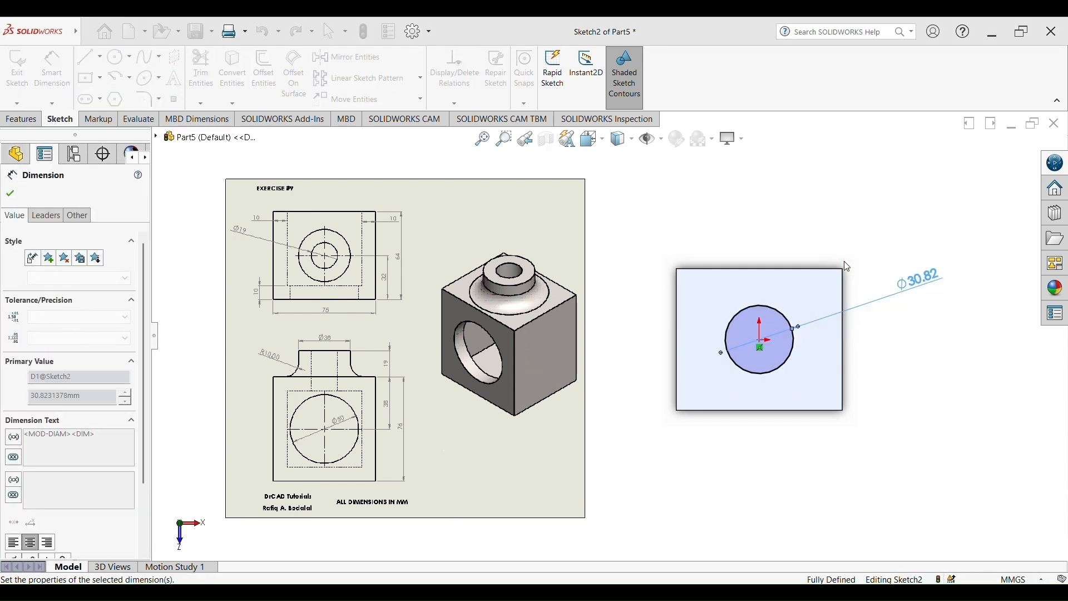
Extrude the 38 mm circle as a blind boss with a depth of 19 mm, merged with the block
{"action": "left_click", "coordinate": [21, 119]}
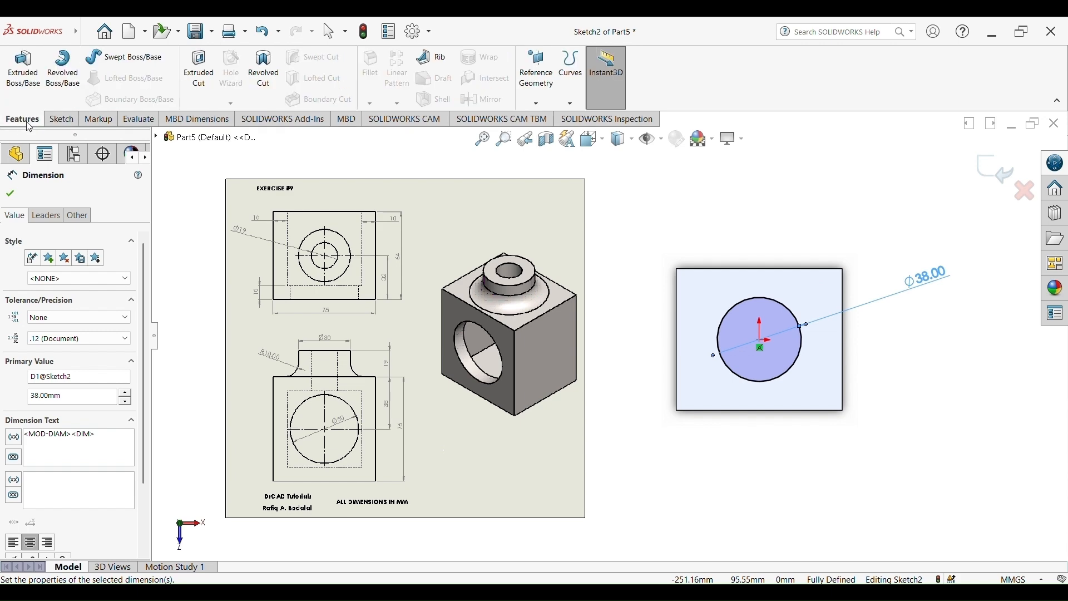
{"action": "left_click", "coordinate": [22, 82]}
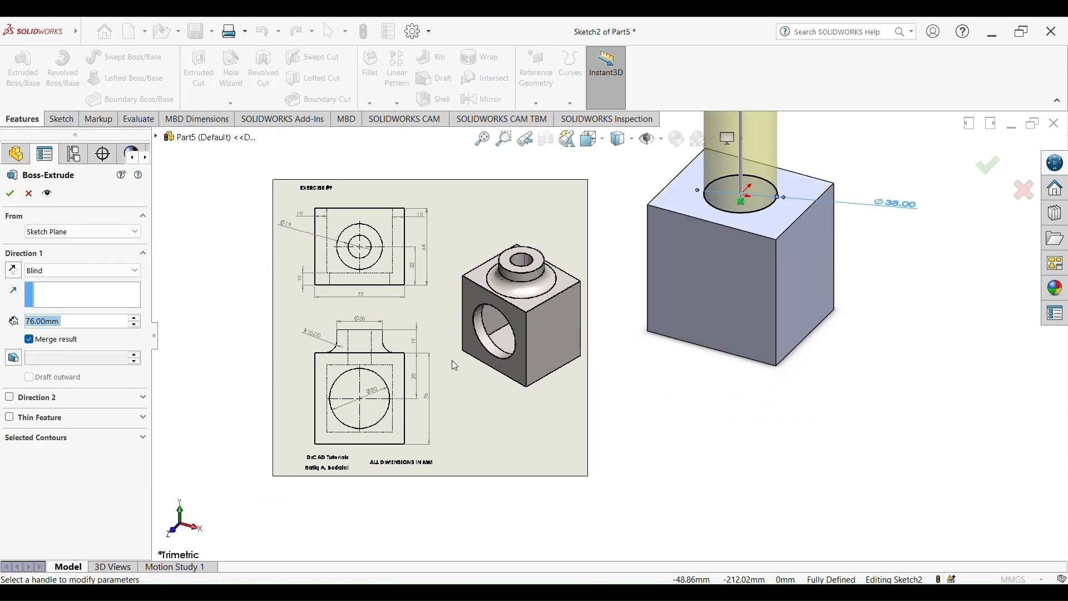
{"action": "scroll", "coordinate": [394, 355], "scroll_direction": "down", "scroll_amount": 8}
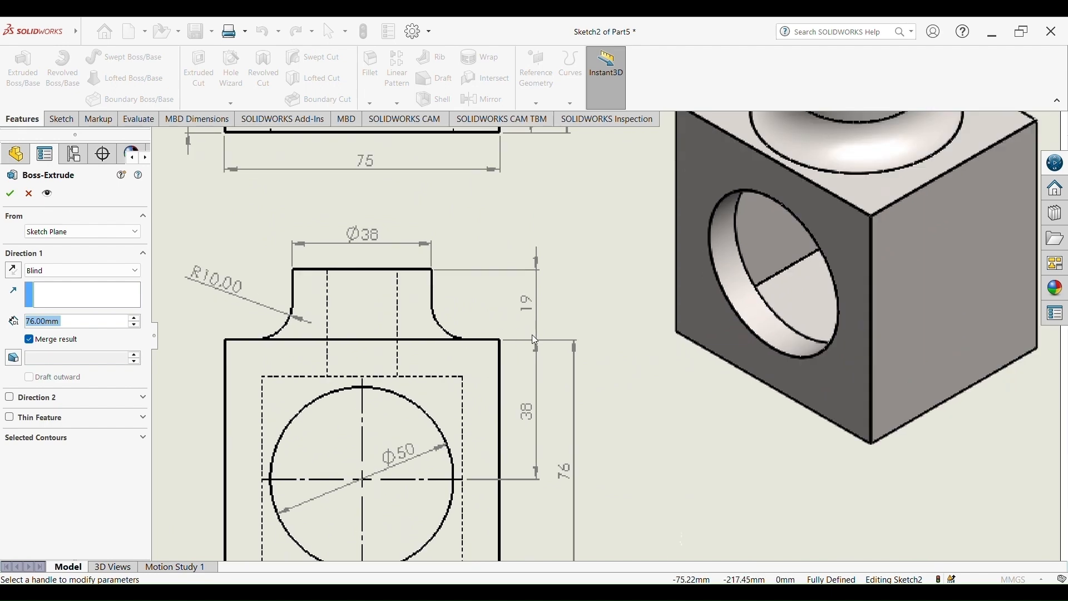
{"action": "scroll", "coordinate": [650, 309], "scroll_direction": "up", "scroll_amount": 10}
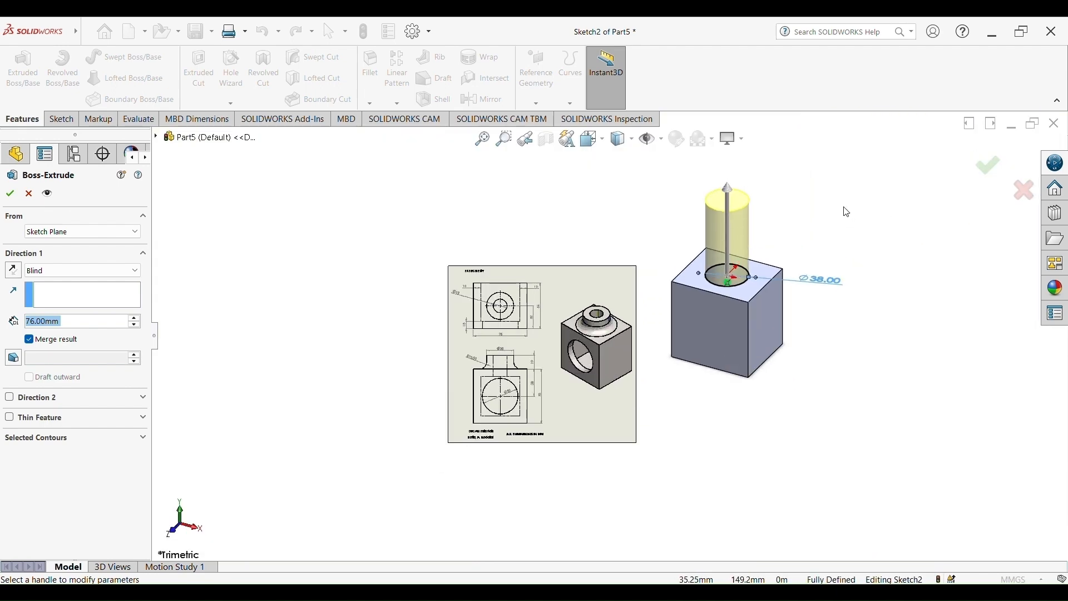
{"action": "left_click_drag", "start_coordinate": [62, 321], "coordinate": [22, 322]}
{"action": "type", "text": "19"}
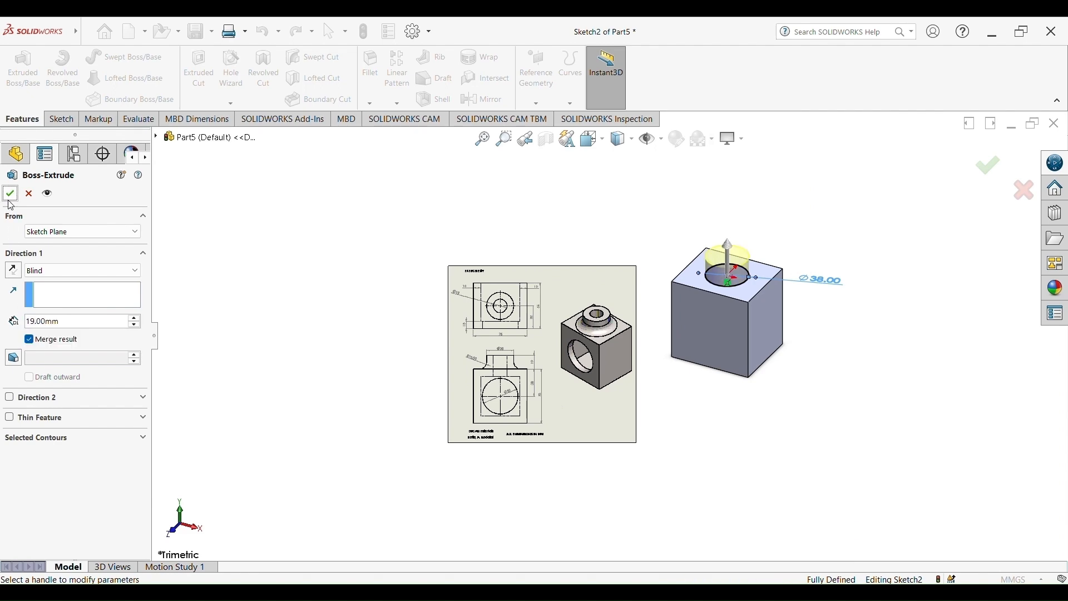
{"action": "left_click", "coordinate": [10, 193]}
Start a sketch on the top face of the cylindrical boss and draw a circle about 21 mm in diameter centred on the origin
{"action": "scroll", "coordinate": [698, 322], "scroll_direction": "down", "scroll_amount": 5}
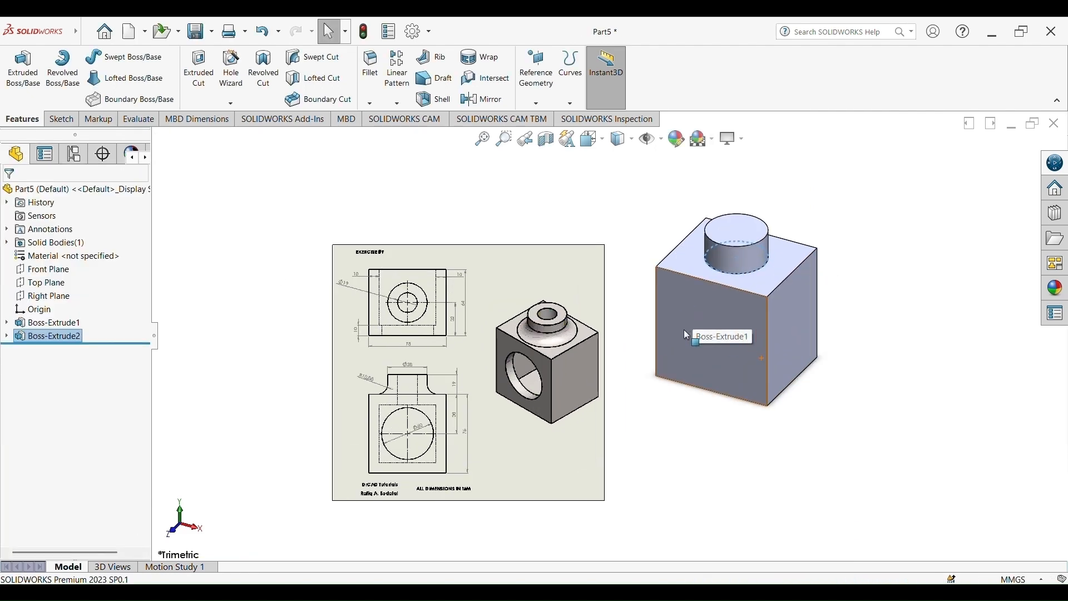
{"action": "left_click", "coordinate": [611, 242]}
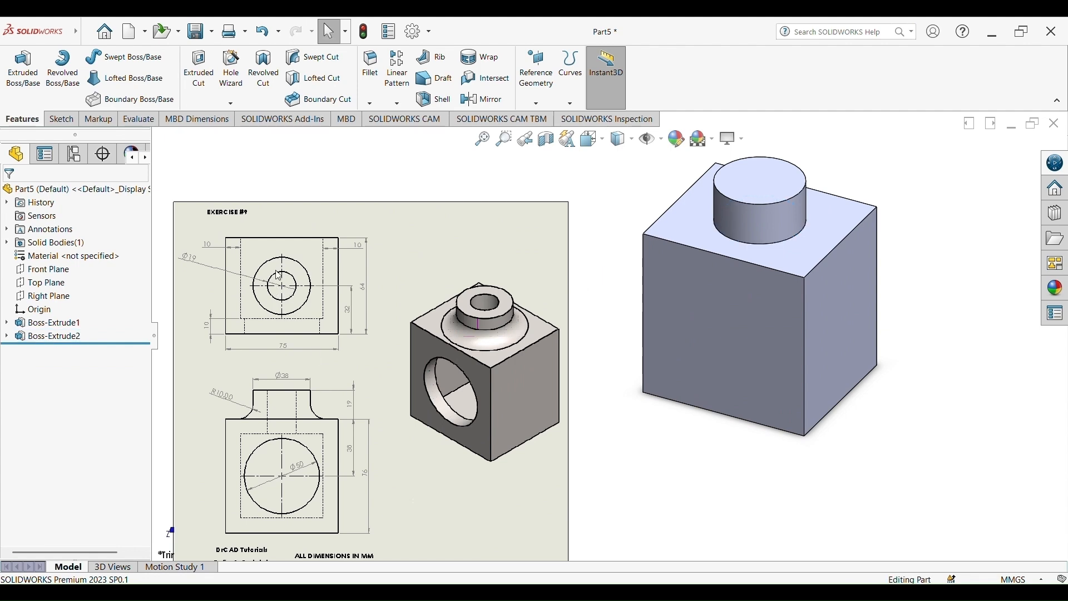
{"action": "left_click", "coordinate": [756, 182]}
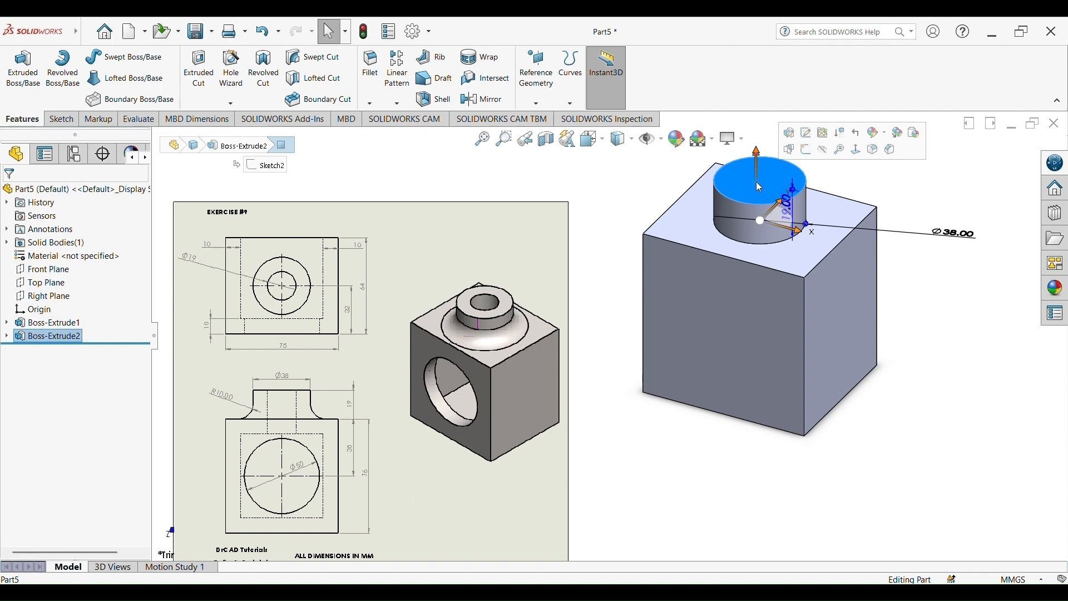
{"action": "left_click", "coordinate": [811, 150]}
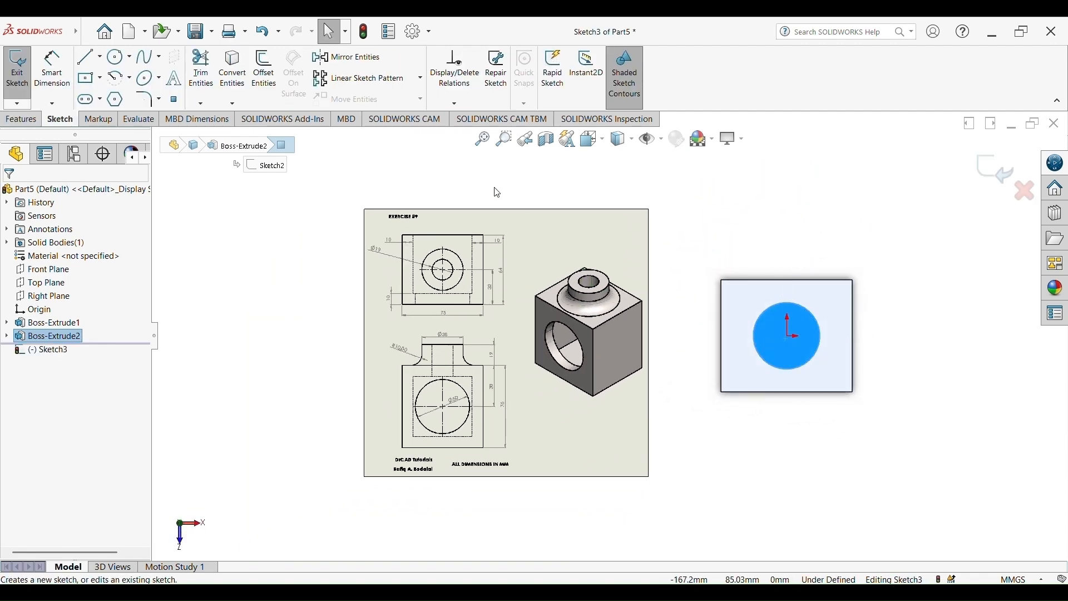
{"action": "left_click", "coordinate": [87, 32]}
{"action": "left_click", "coordinate": [116, 57]}
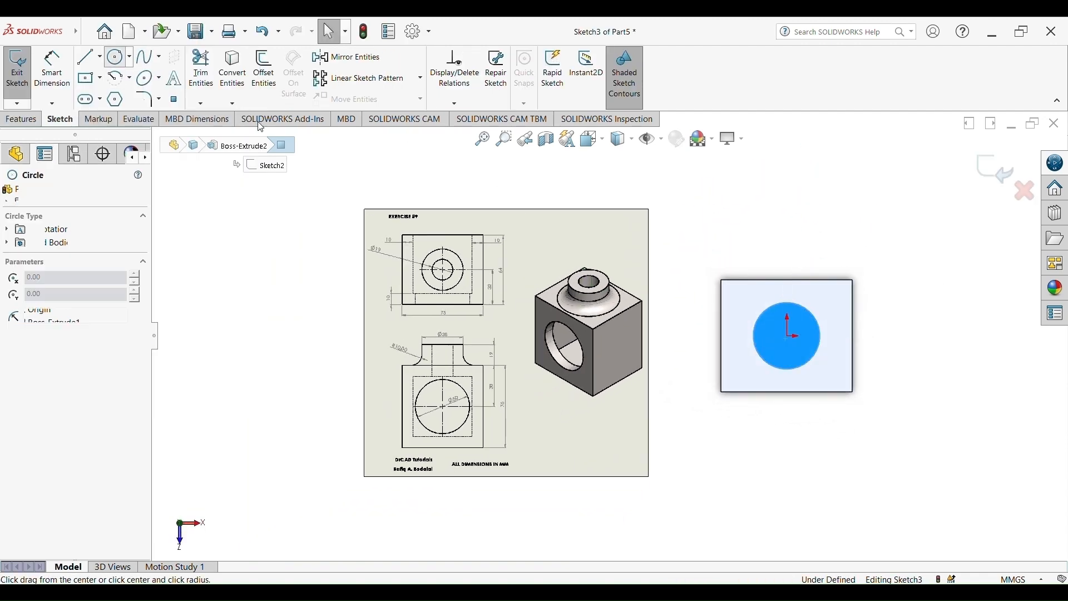
{"action": "left_click", "coordinate": [787, 336]}
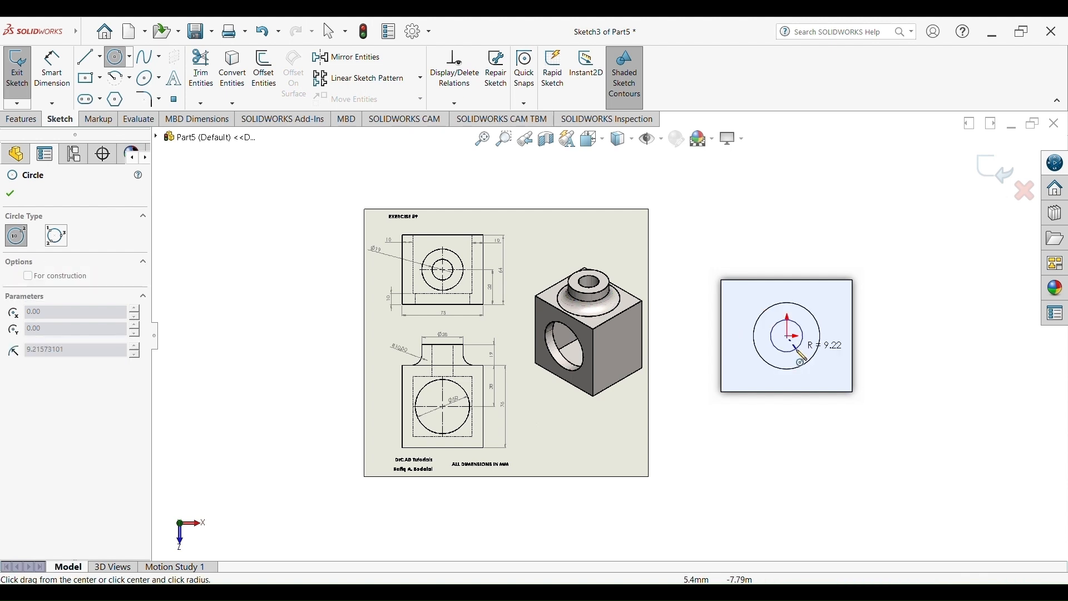
{"action": "left_click", "coordinate": [792, 355]}
Dimension the inner circle on the boss to a diameter of 19 mm, as given in the reference drawing
{"action": "left_click", "coordinate": [52, 72]}
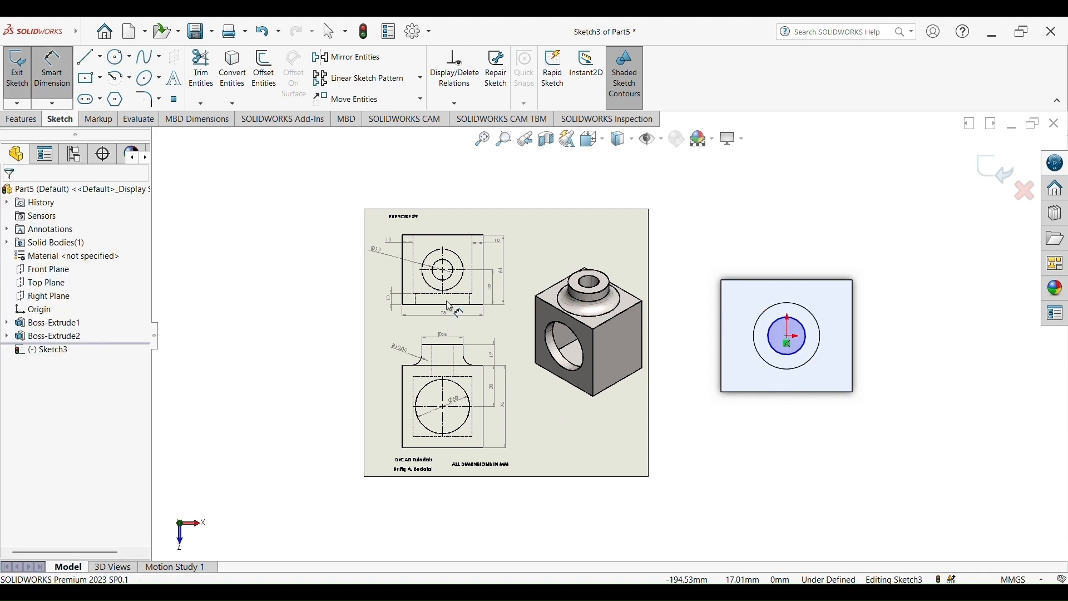
{"action": "scroll", "coordinate": [443, 281], "scroll_direction": "down", "scroll_amount": 5}
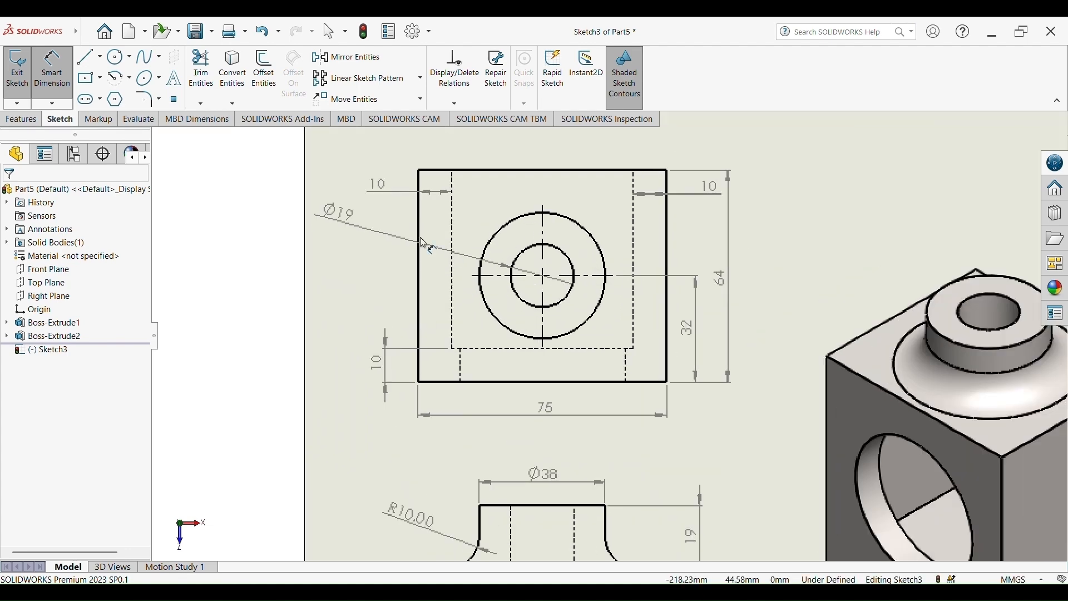
{"action": "scroll", "coordinate": [860, 401], "scroll_direction": "up", "scroll_amount": 5}
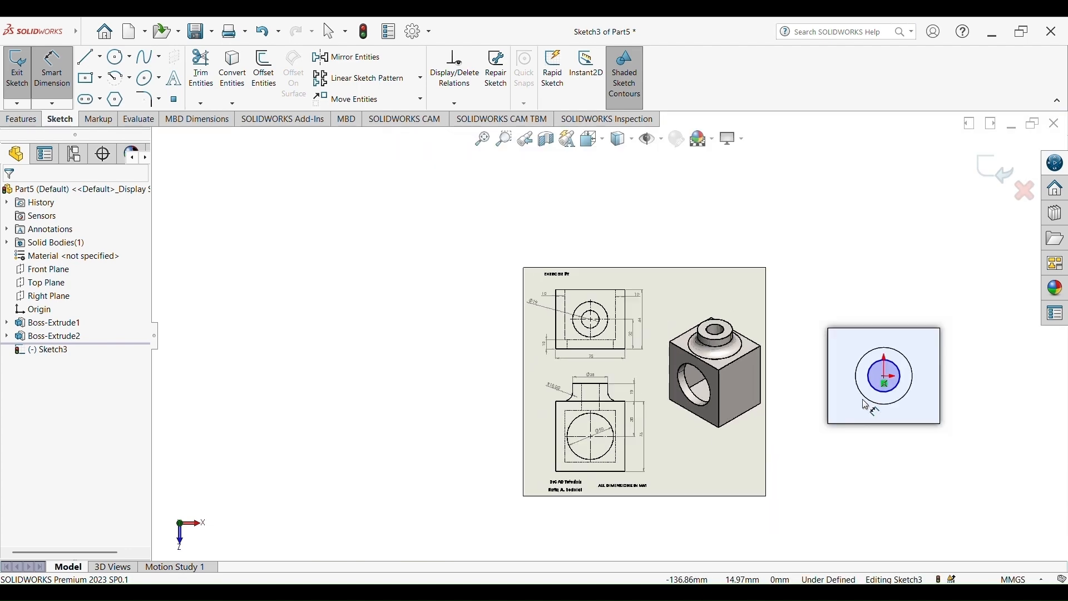
{"action": "scroll", "coordinate": [880, 388], "scroll_direction": "down", "scroll_amount": 3}
{"action": "left_click", "coordinate": [867, 349]}
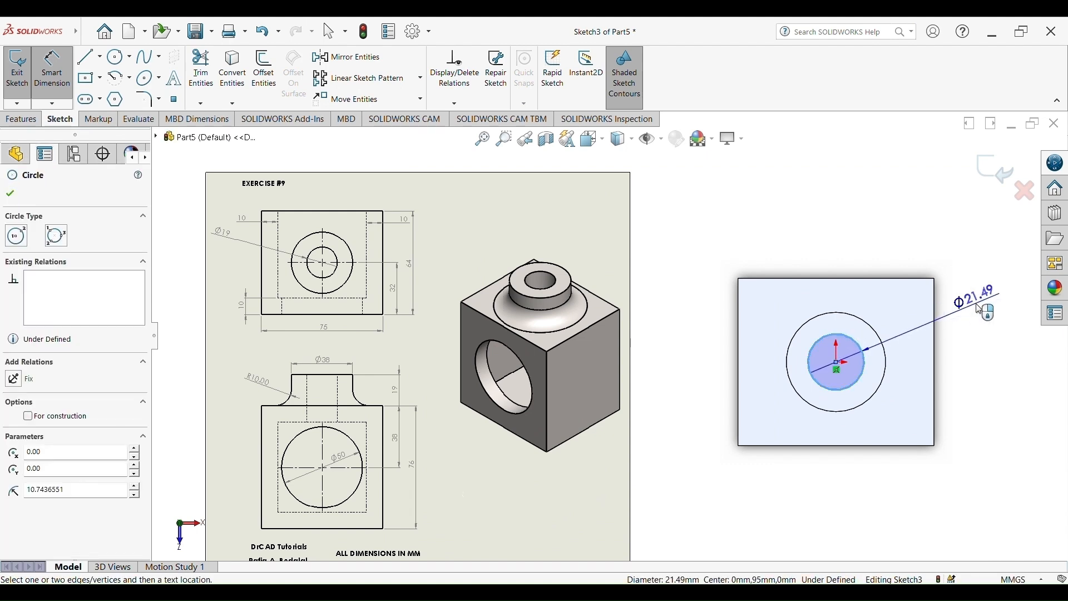
{"action": "left_click", "coordinate": [984, 307]}
{"action": "type", "text": "19"}
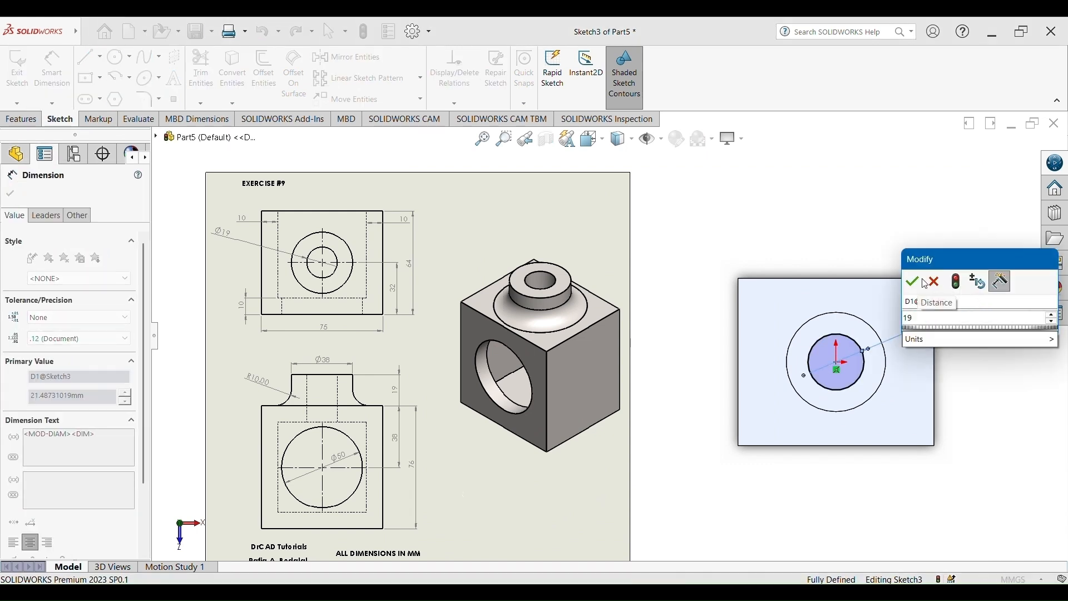
{"action": "left_click", "coordinate": [914, 282]}
{"action": "scroll", "coordinate": [806, 445], "scroll_direction": "up", "scroll_amount": 2}
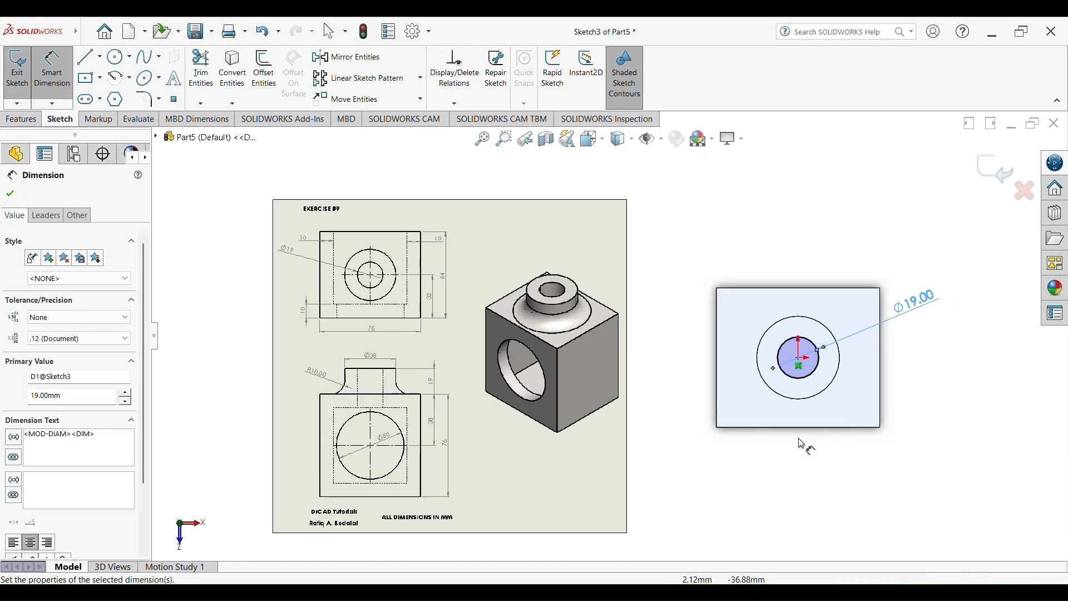
{"action": "middle_click_drag", "start_coordinate": [713, 454], "coordinate": [680, 298]}
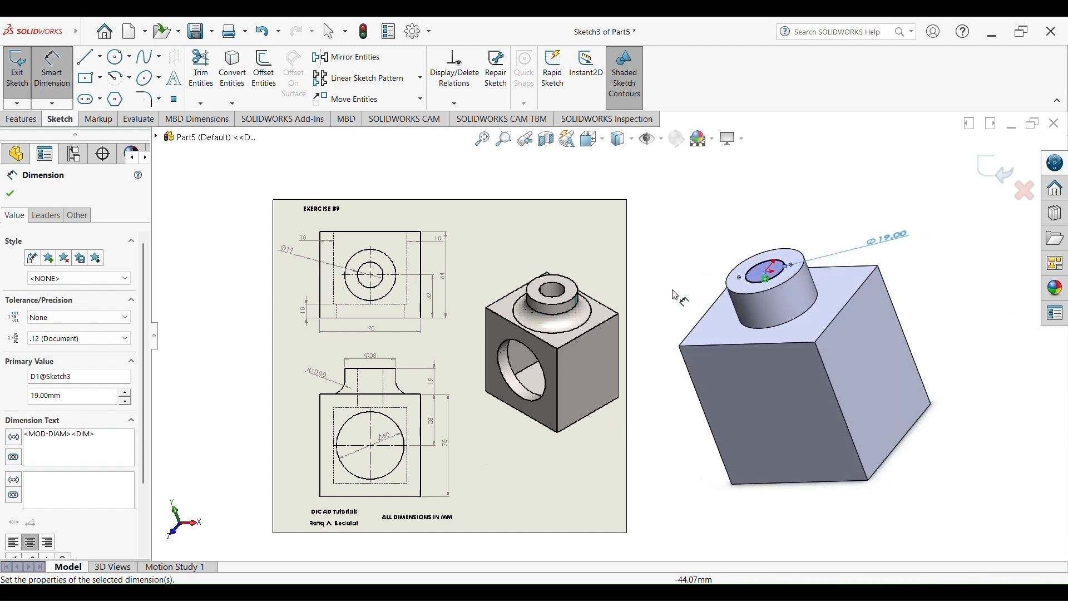
{"action": "left_click", "coordinate": [22, 119]}
{"action": "left_click", "coordinate": [198, 78]}
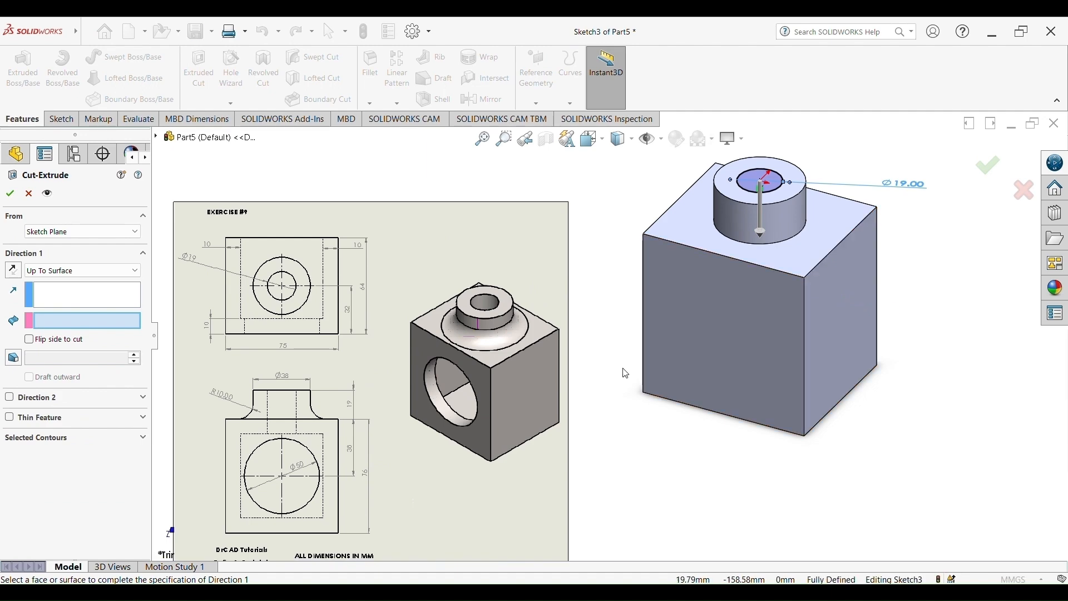
{"action": "scroll", "coordinate": [329, 478], "scroll_direction": "down", "scroll_amount": 5}
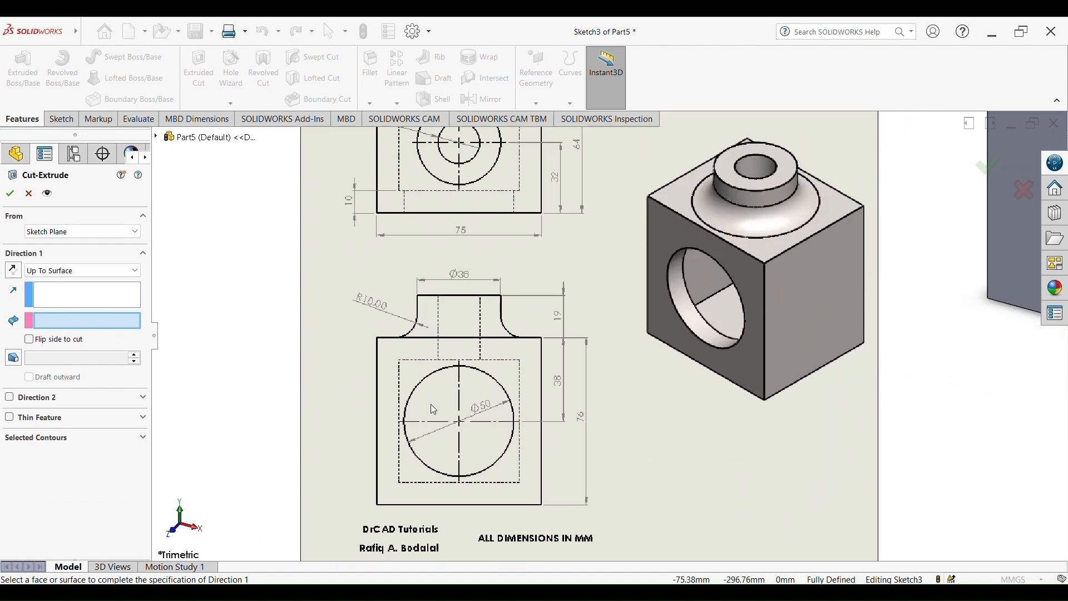
{"action": "scroll", "coordinate": [443, 405], "scroll_direction": "up", "scroll_amount": 6}
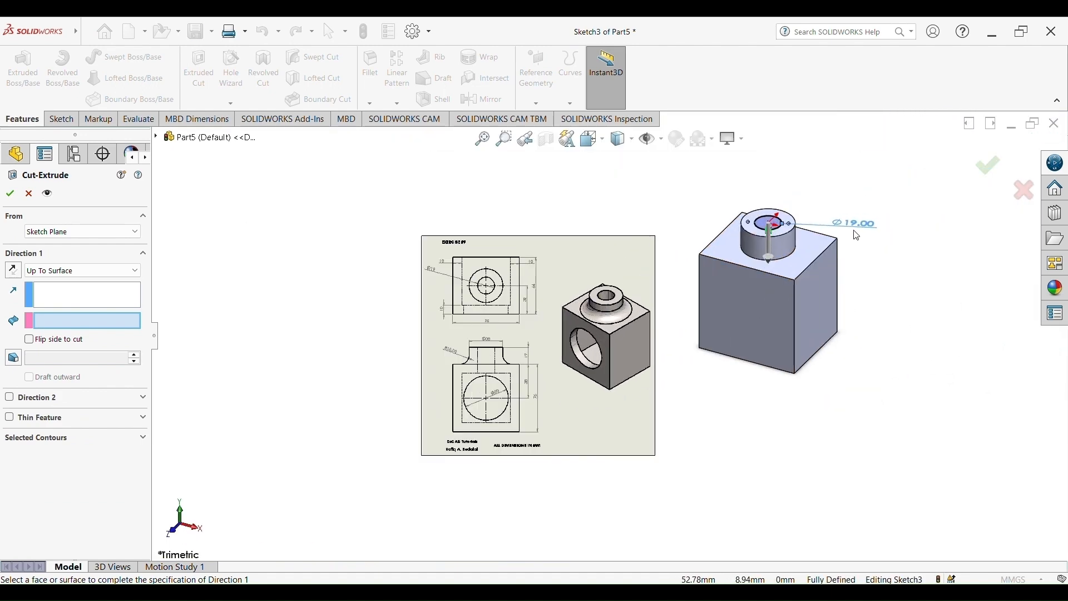
{"action": "scroll", "coordinate": [857, 236], "scroll_direction": "down", "scroll_amount": 3}
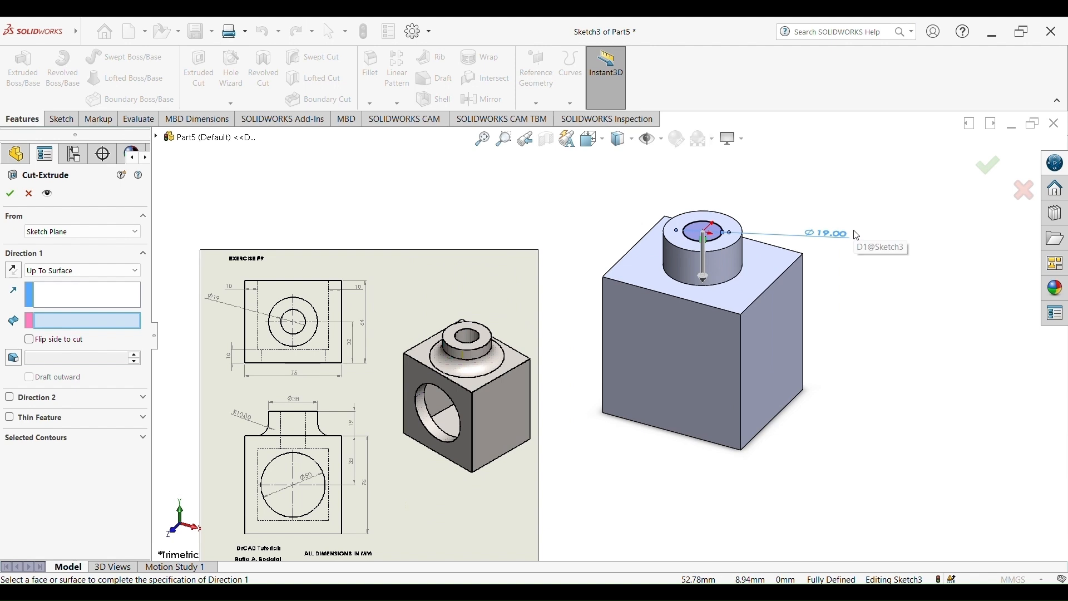
{"action": "left_click", "coordinate": [1025, 192]}
{"action": "left_click", "coordinate": [724, 232]}
{"action": "key", "text": "Delete"}
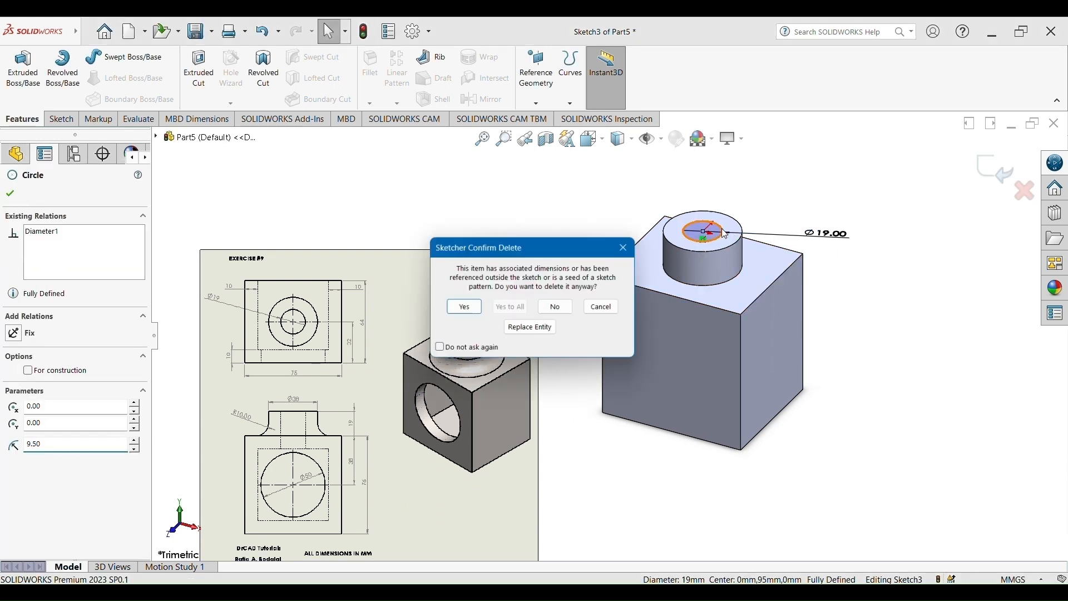
{"action": "left_click", "coordinate": [558, 308]}
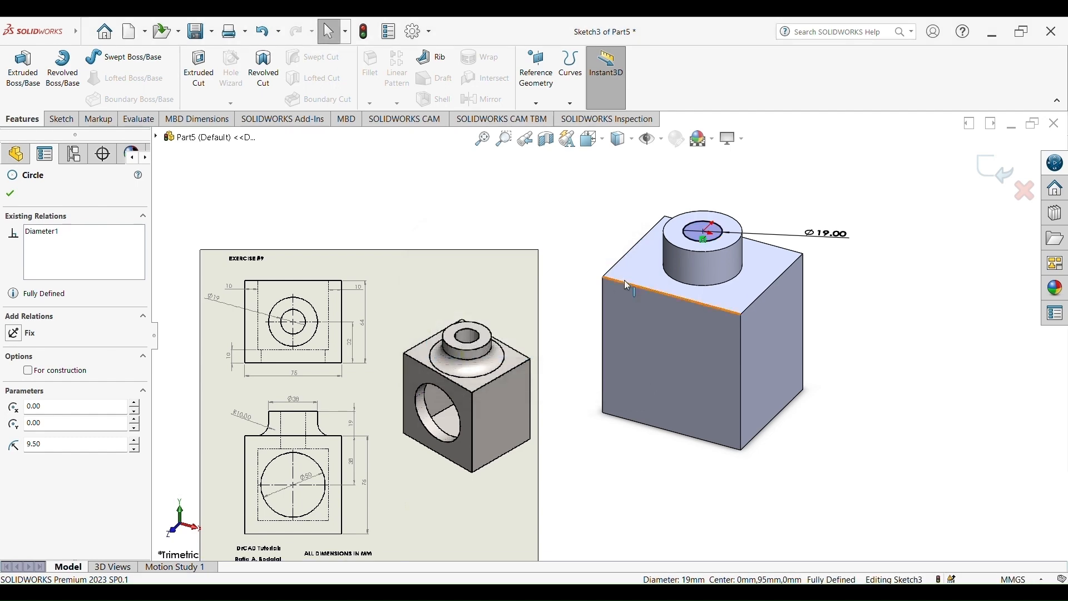
Delete the 19 mm circle from the sketch on the boss's top face and exit the sketch
{"action": "scroll", "coordinate": [719, 297], "scroll_direction": "up", "scroll_amount": 1}
{"action": "left_click", "coordinate": [702, 246]}
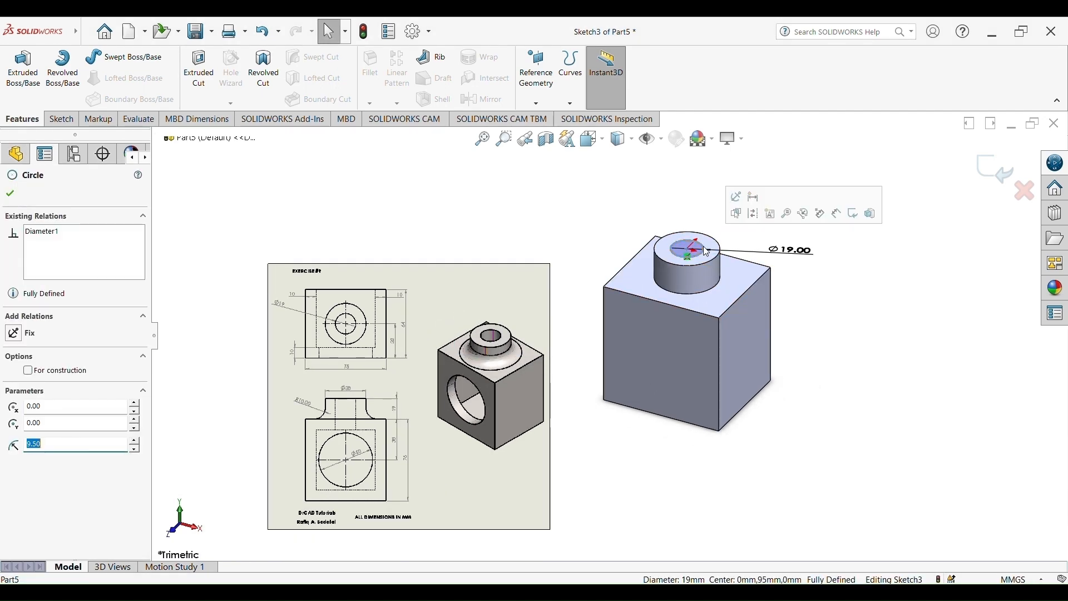
{"action": "key", "text": "Delete"}
{"action": "left_click", "coordinate": [556, 308]}
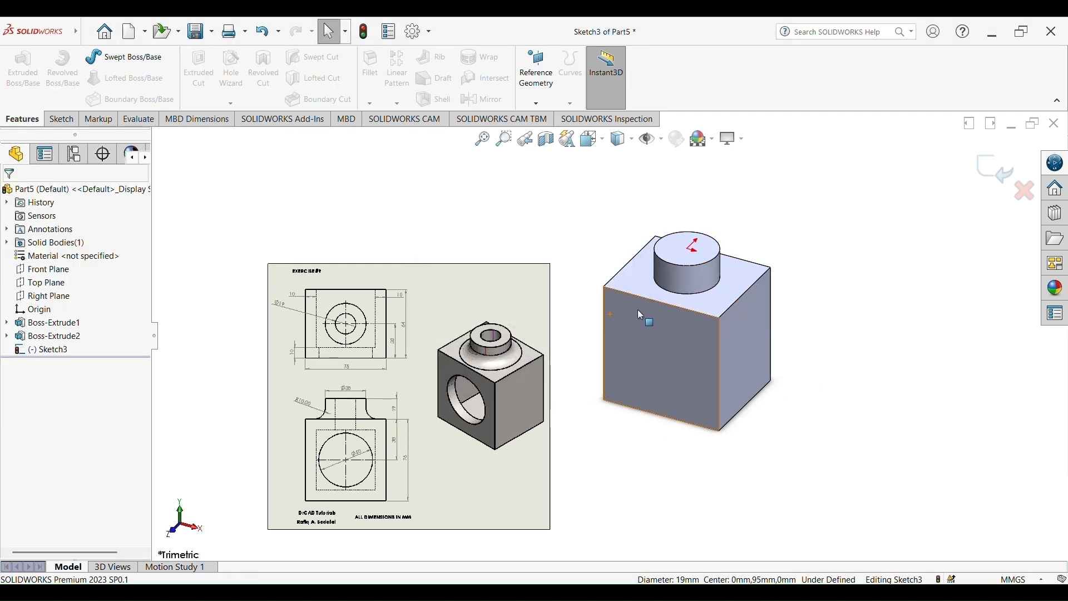
{"action": "scroll", "coordinate": [610, 338], "scroll_direction": "up", "scroll_amount": 1}
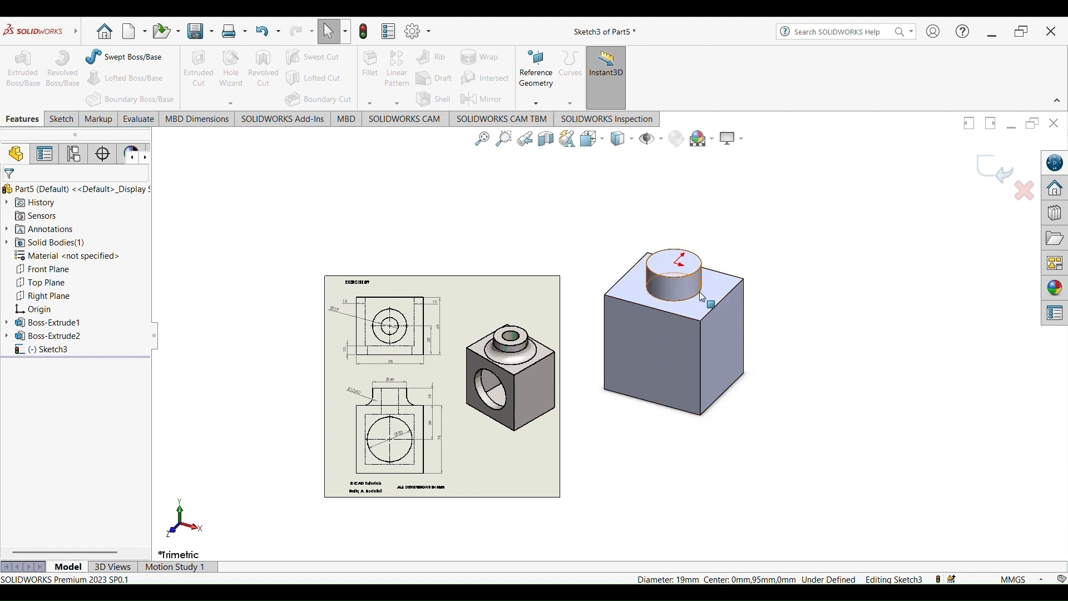
{"action": "left_click", "coordinate": [61, 120]}
{"action": "left_click", "coordinate": [16, 73]}
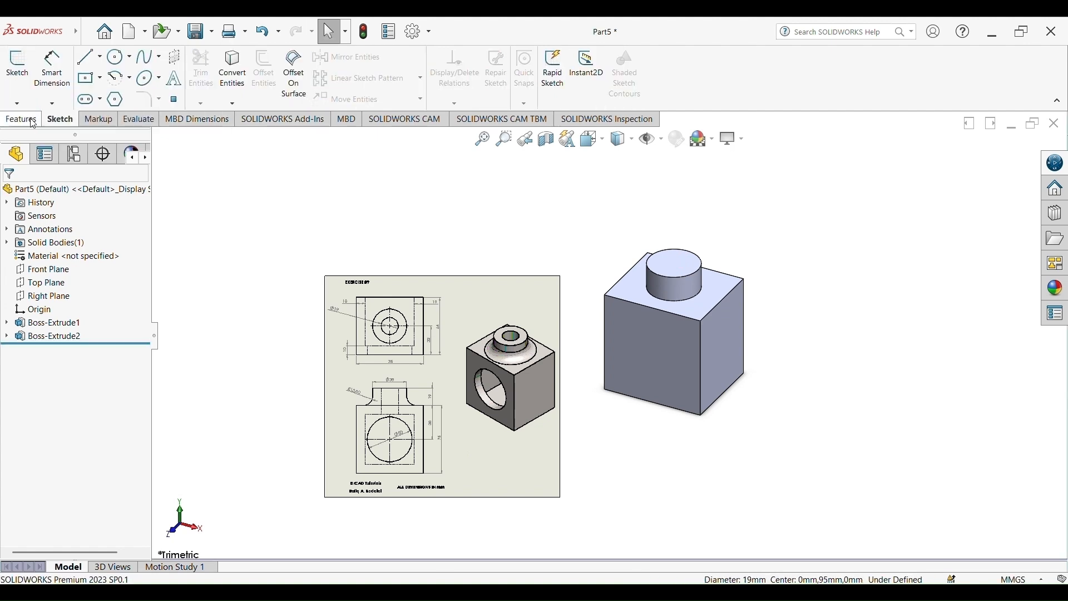
Fillet the circular edge where the boss meets the block with a 10 mm radius
{"action": "left_click", "coordinate": [22, 120]}
{"action": "left_click", "coordinate": [371, 66]}
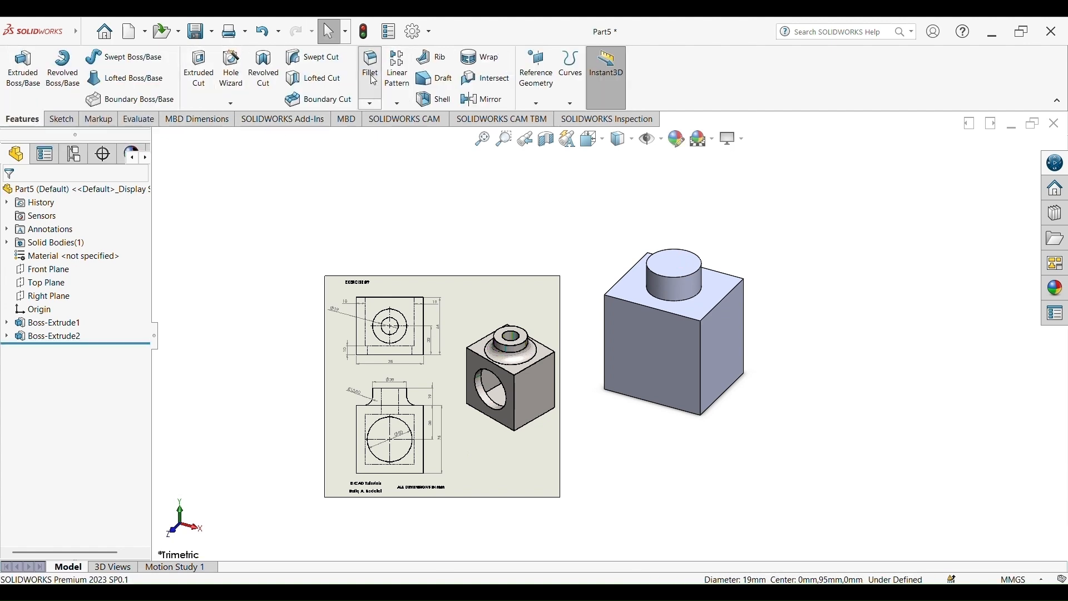
{"action": "left_click", "coordinate": [685, 300]}
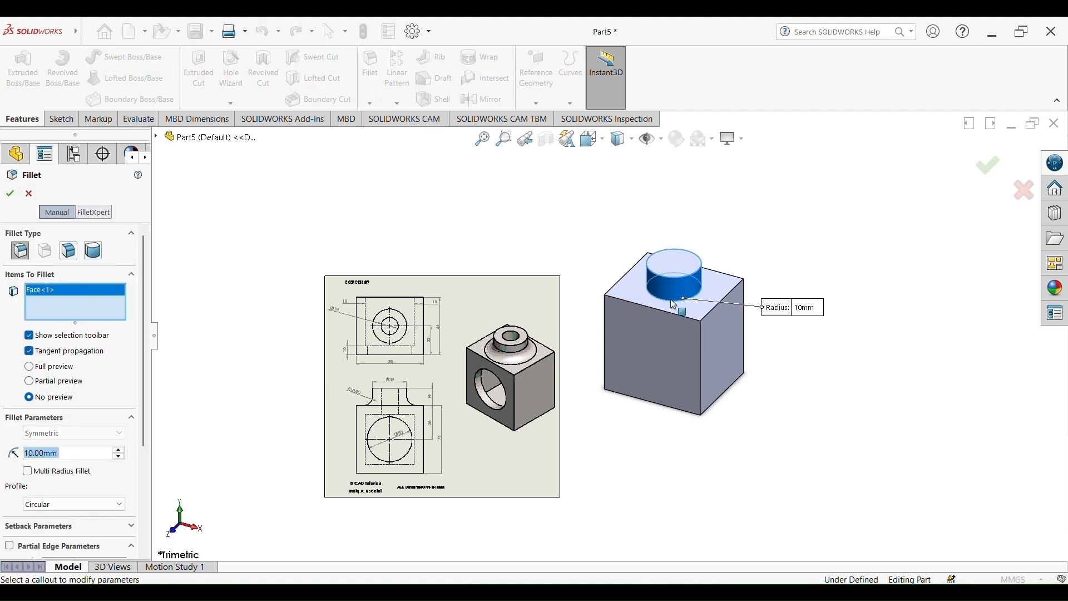
{"action": "left_click", "coordinate": [675, 298]}
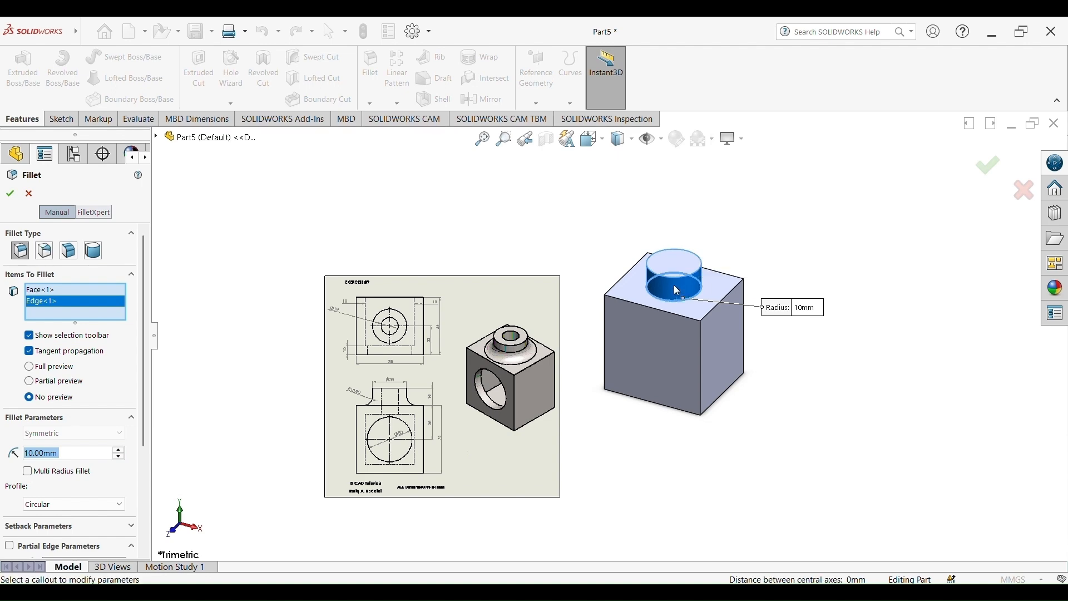
{"action": "left_click", "coordinate": [673, 285]}
{"action": "scroll", "coordinate": [435, 375], "scroll_direction": "down", "scroll_amount": 4}
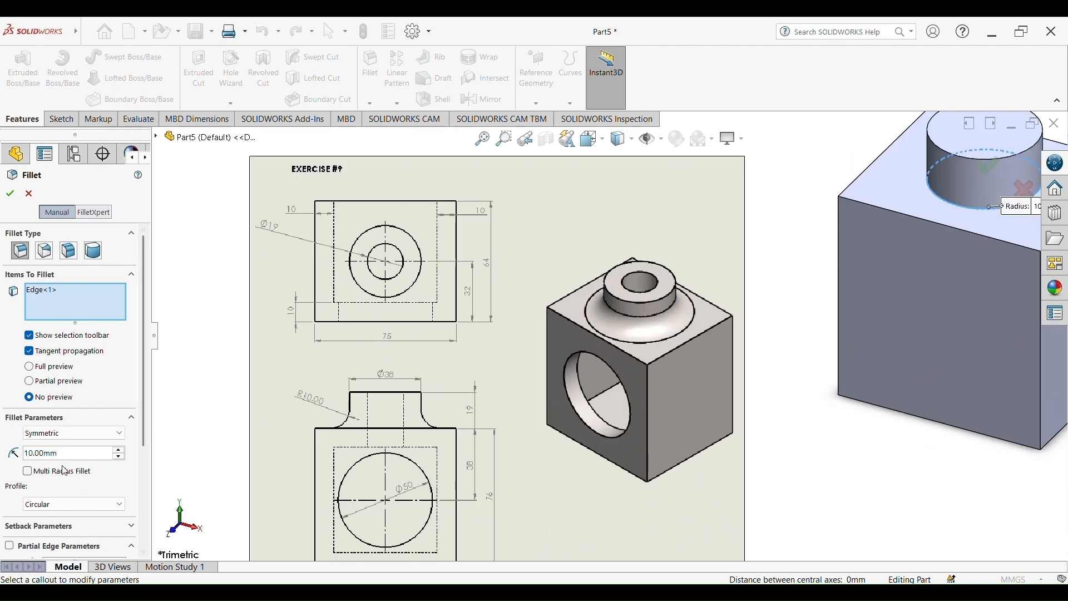
{"action": "left_click", "coordinate": [11, 194]}
Start a sketch on the block's back face and draw a centre rectangle about 53 mm high above the origin, inside the face
{"action": "scroll", "coordinate": [734, 244], "scroll_direction": "up", "scroll_amount": 3}
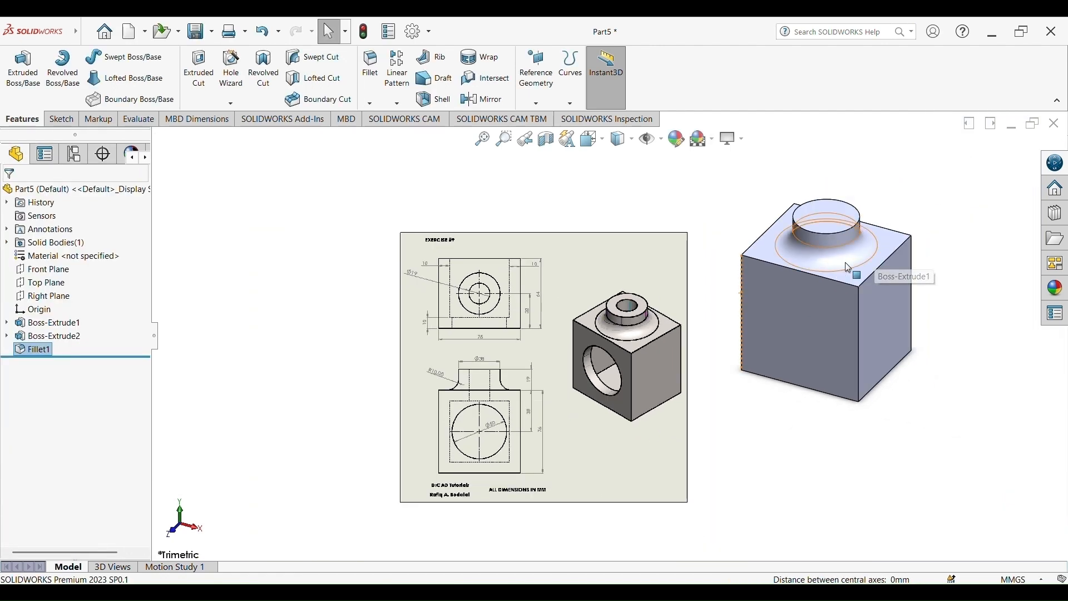
{"action": "middle_click_drag", "start_coordinate": [966, 359], "coordinate": [850, 393]}
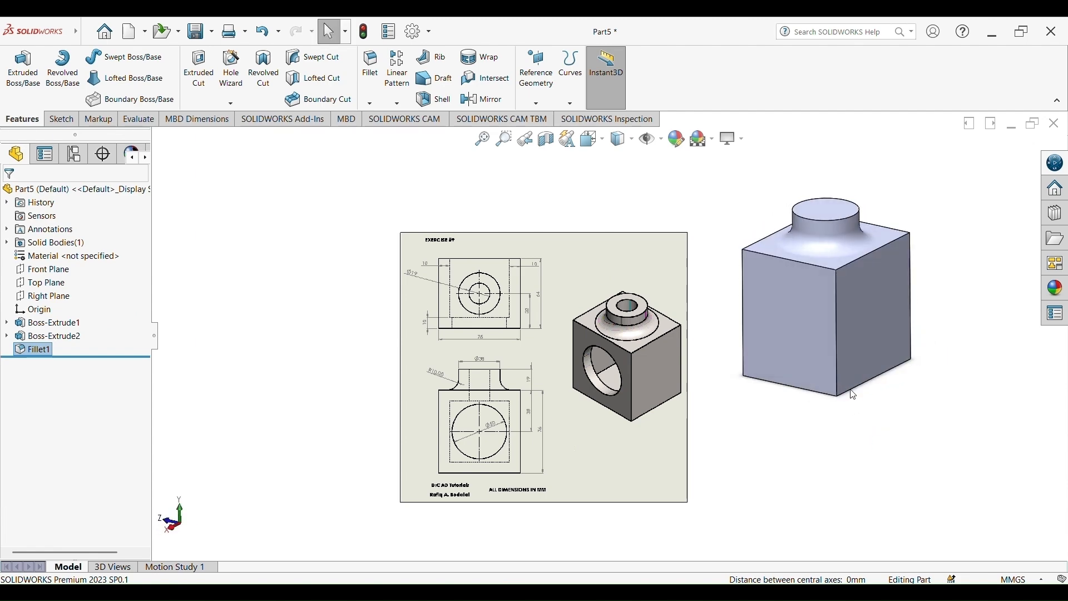
{"action": "left_click", "coordinate": [860, 306]}
{"action": "left_click", "coordinate": [910, 277]}
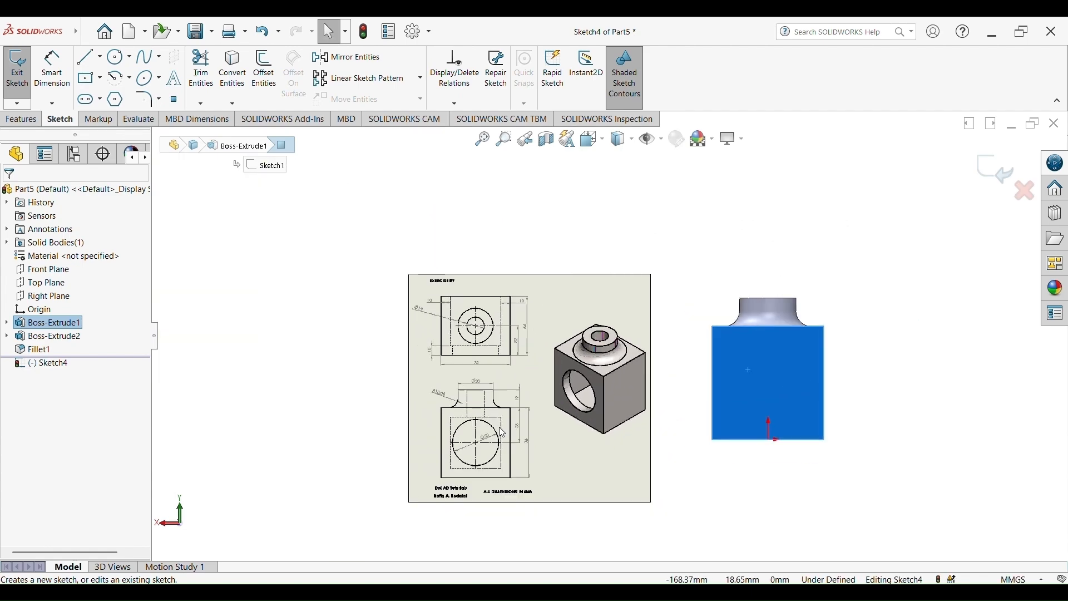
{"action": "scroll", "coordinate": [503, 432], "scroll_direction": "down", "scroll_amount": 2}
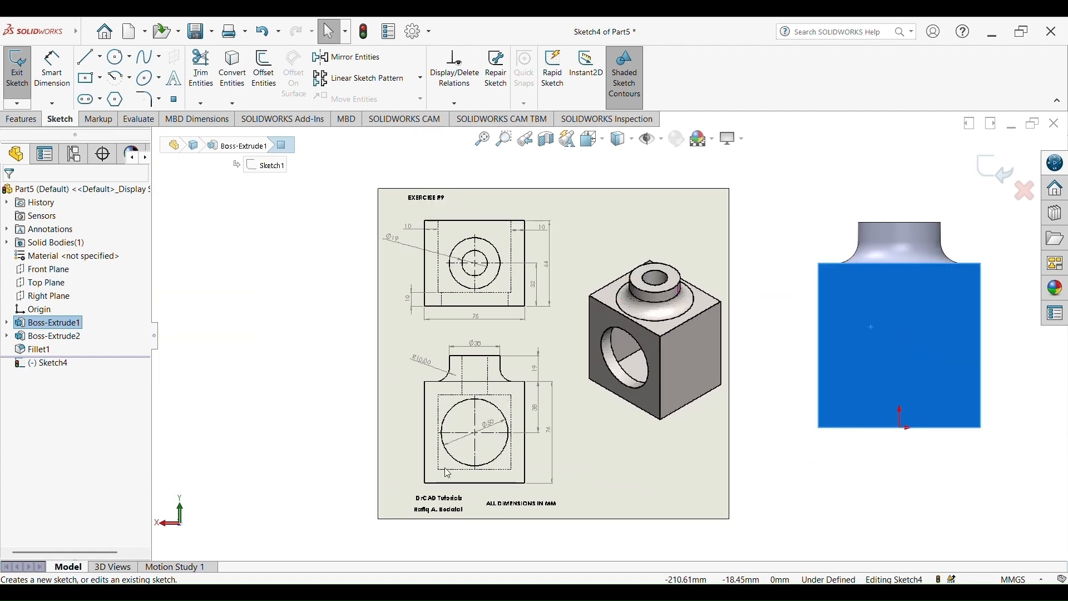
{"action": "left_click", "coordinate": [89, 83]}
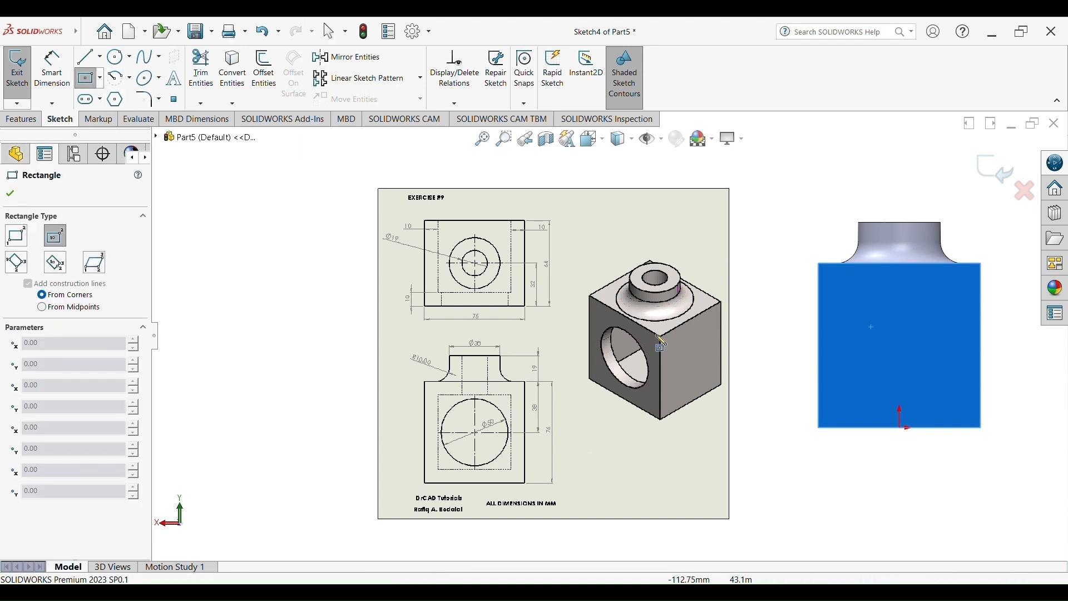
{"action": "left_click", "coordinate": [901, 342]}
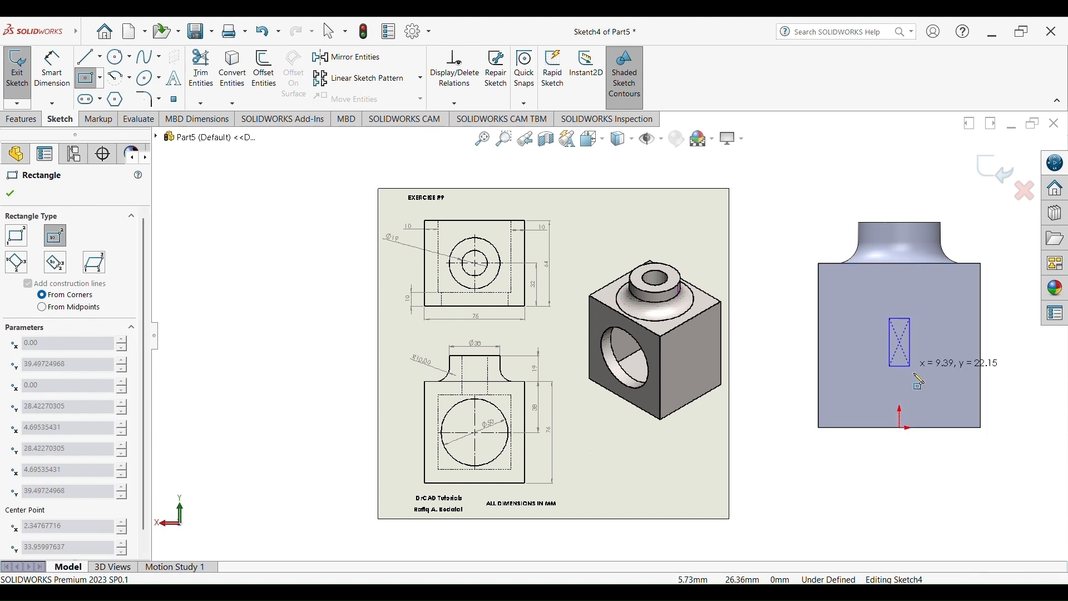
{"action": "left_click", "coordinate": [954, 400]}
Dimension the rectangle's right side 10 mm from the block's right edge, as given in the reference drawing
{"action": "left_click", "coordinate": [51, 70]}
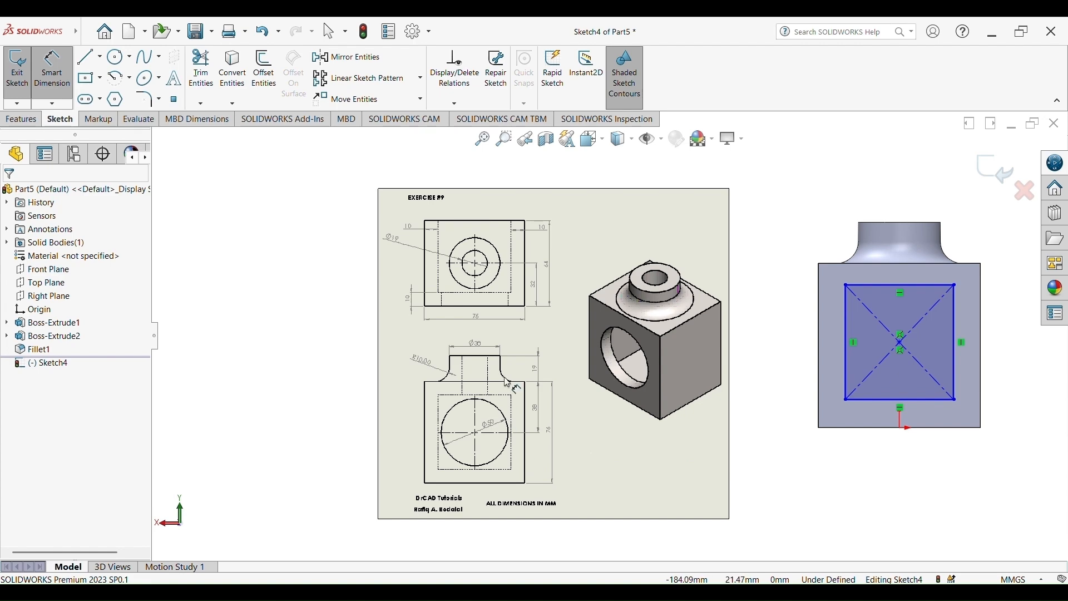
{"action": "scroll", "coordinate": [498, 450], "scroll_direction": "down", "scroll_amount": 5}
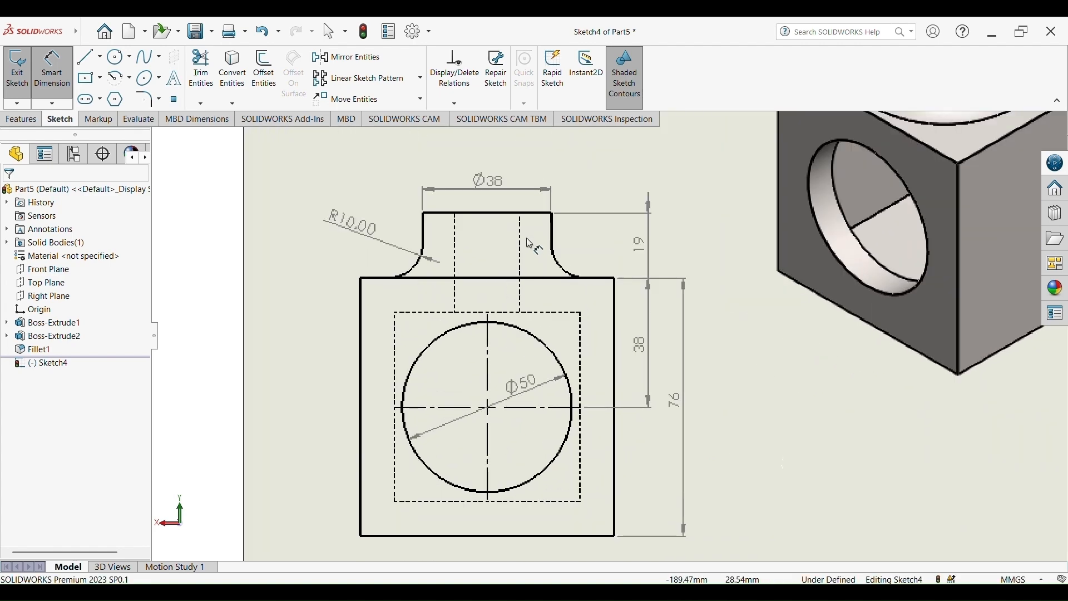
{"action": "scroll", "coordinate": [528, 233], "scroll_direction": "up", "scroll_amount": 5}
{"action": "scroll", "coordinate": [595, 217], "scroll_direction": "down", "scroll_amount": 3}
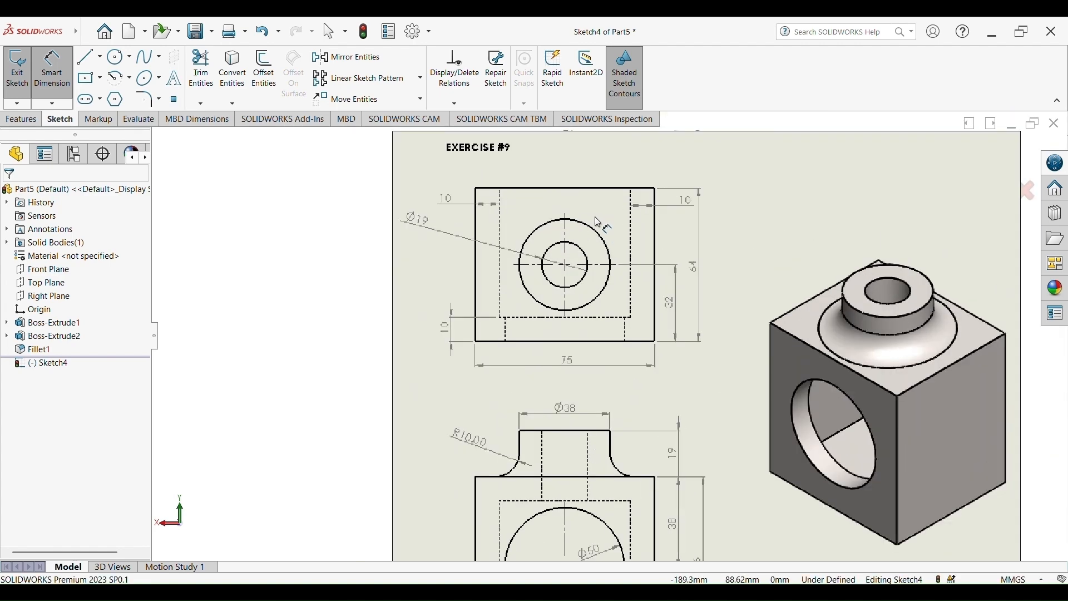
{"action": "scroll", "coordinate": [596, 216], "scroll_direction": "up", "scroll_amount": 5}
{"action": "scroll", "coordinate": [835, 334], "scroll_direction": "down", "scroll_amount": 3}
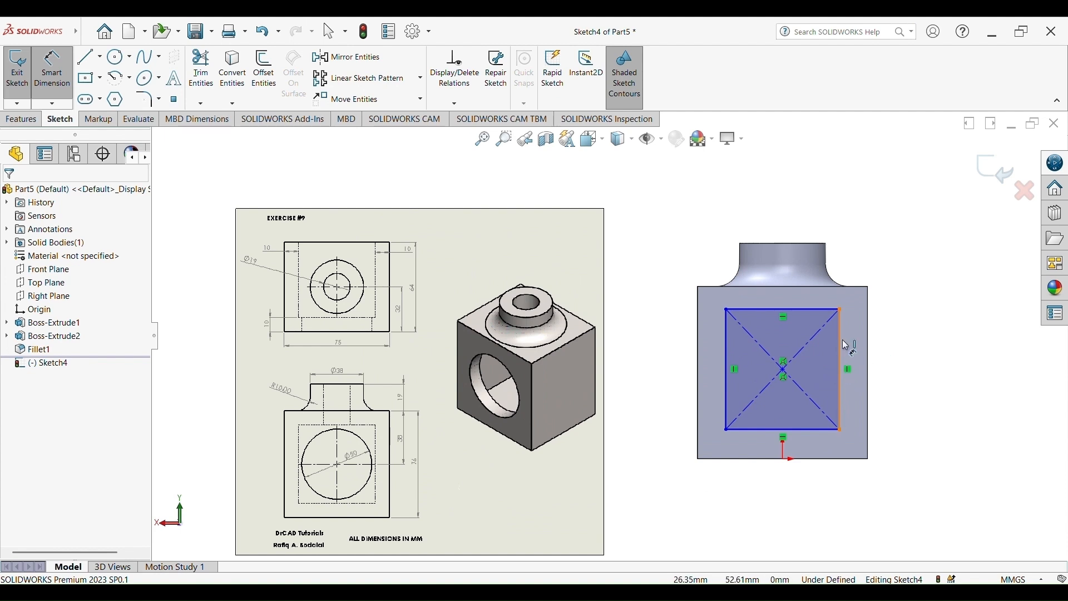
{"action": "left_click", "coordinate": [844, 346]}
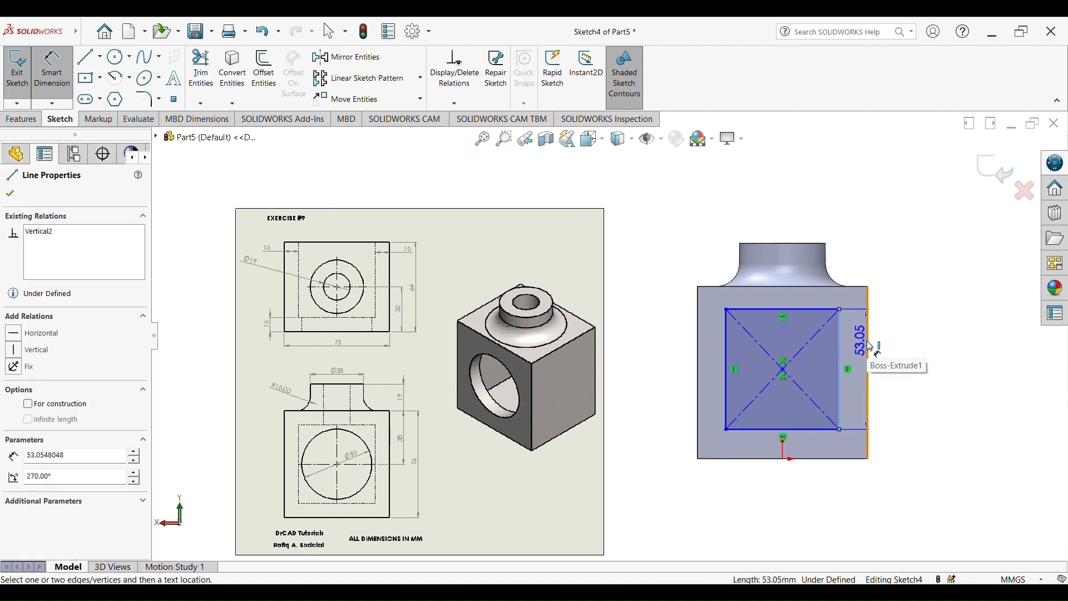
{"action": "left_click", "coordinate": [869, 348]}
{"action": "left_click", "coordinate": [918, 345]}
{"action": "type", "text": "10"}
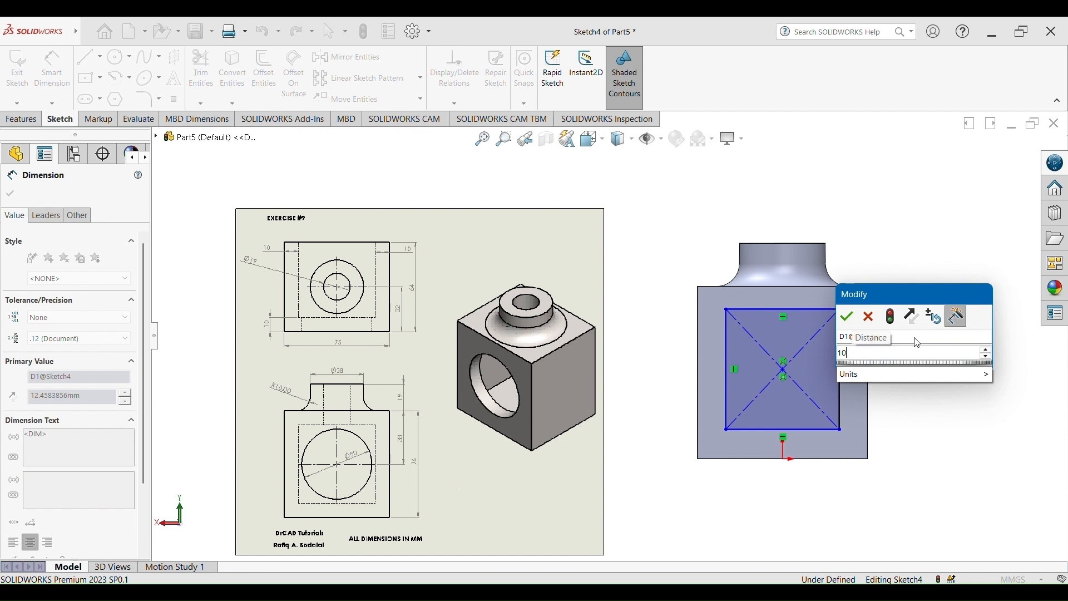
{"action": "key", "text": "Return"}
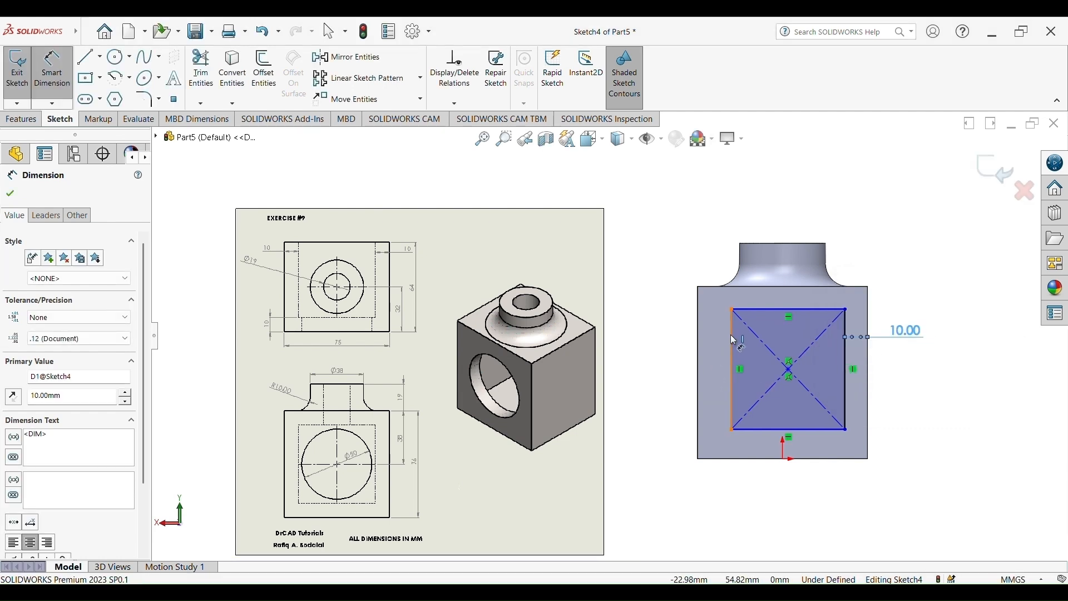
Dimension the rectangle's left side 10 mm from the block's left edge
{"action": "left_click", "coordinate": [735, 341]}
{"action": "left_click", "coordinate": [699, 345]}
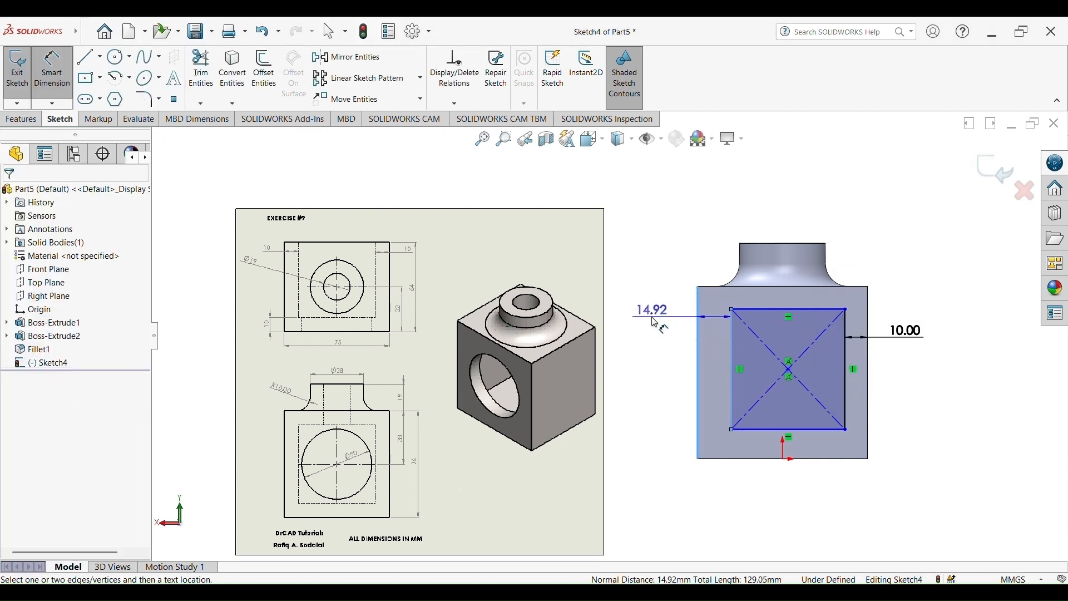
{"action": "left_click", "coordinate": [655, 323]}
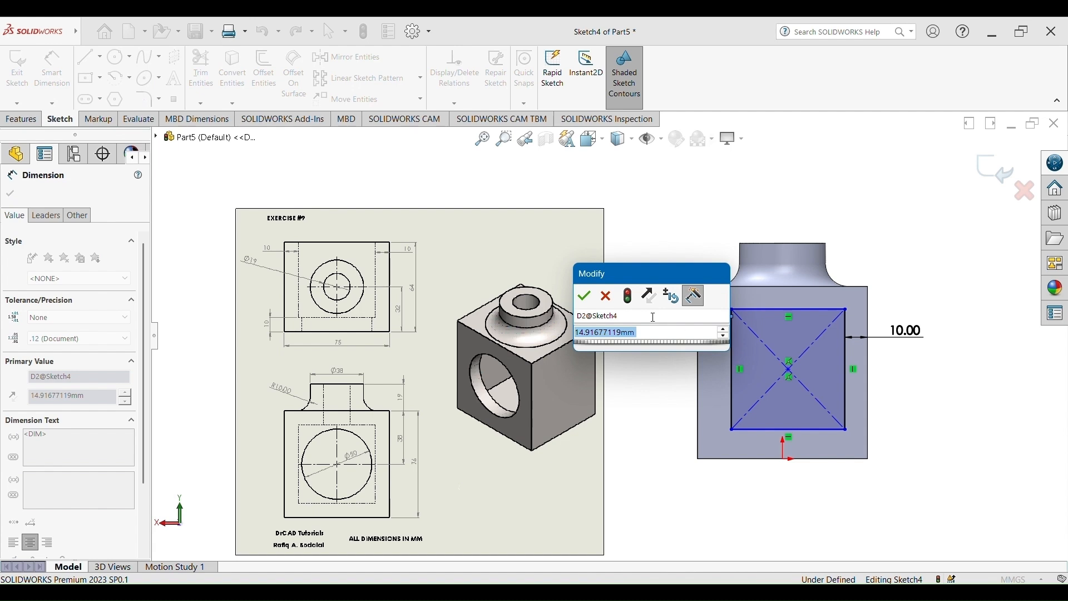
{"action": "type", "text": "10"}
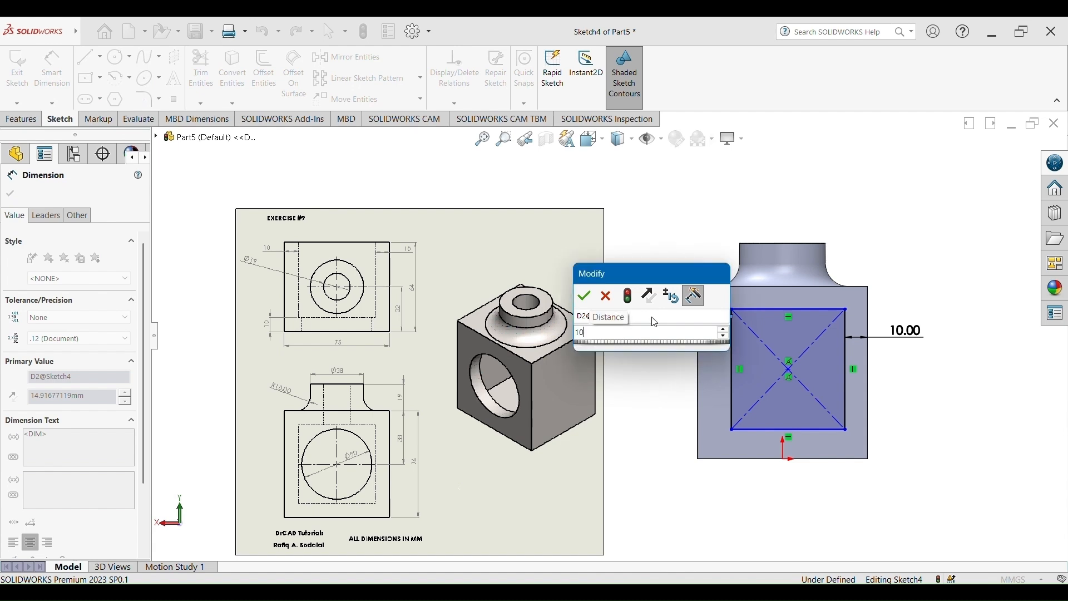
{"action": "key", "text": "Return"}
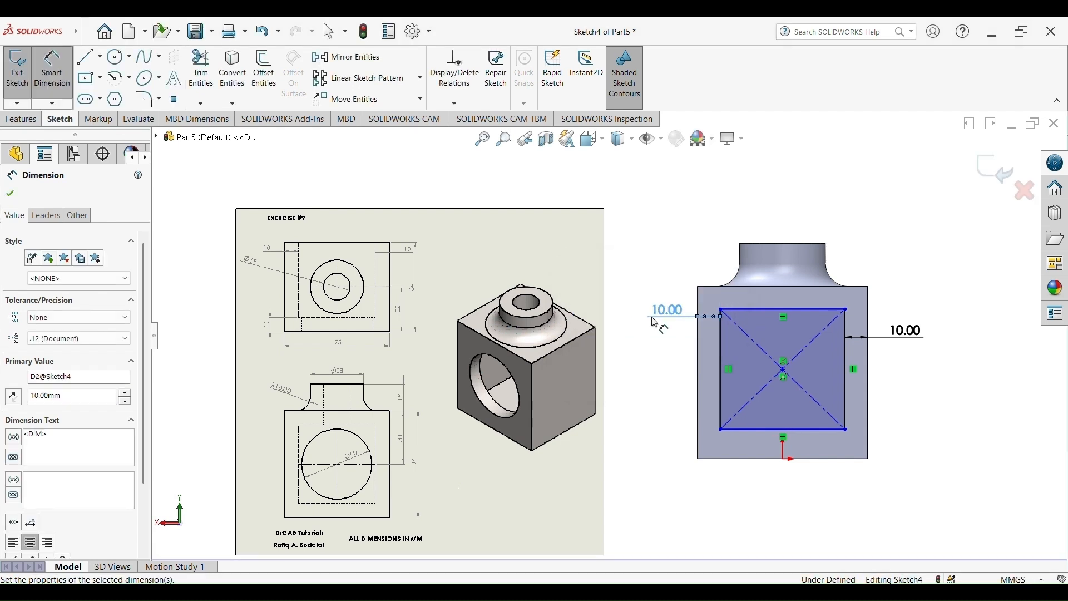
Dimension the rectangle's bottom side 10 mm from the block's bottom edge
{"action": "left_click", "coordinate": [836, 430]}
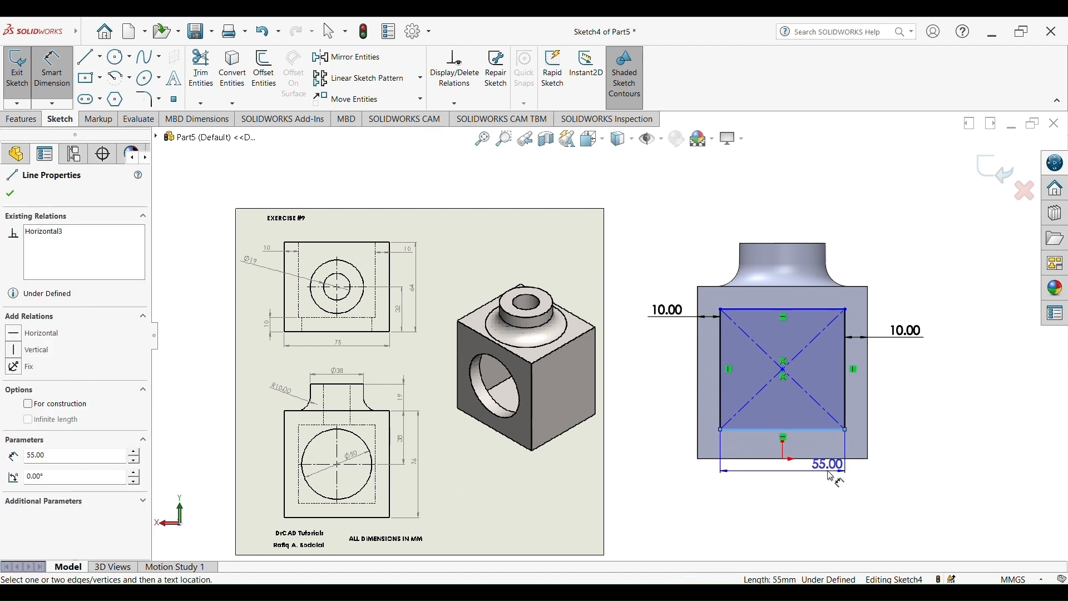
{"action": "left_click", "coordinate": [833, 458]}
{"action": "left_click", "coordinate": [868, 446]}
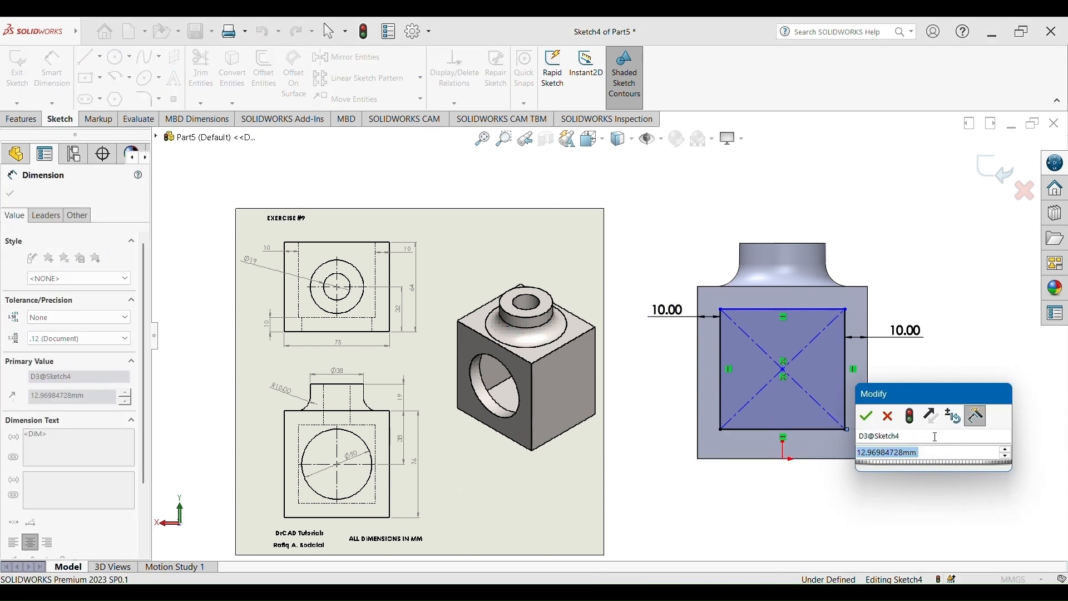
{"action": "type", "text": "10"}
{"action": "key", "text": "Return"}
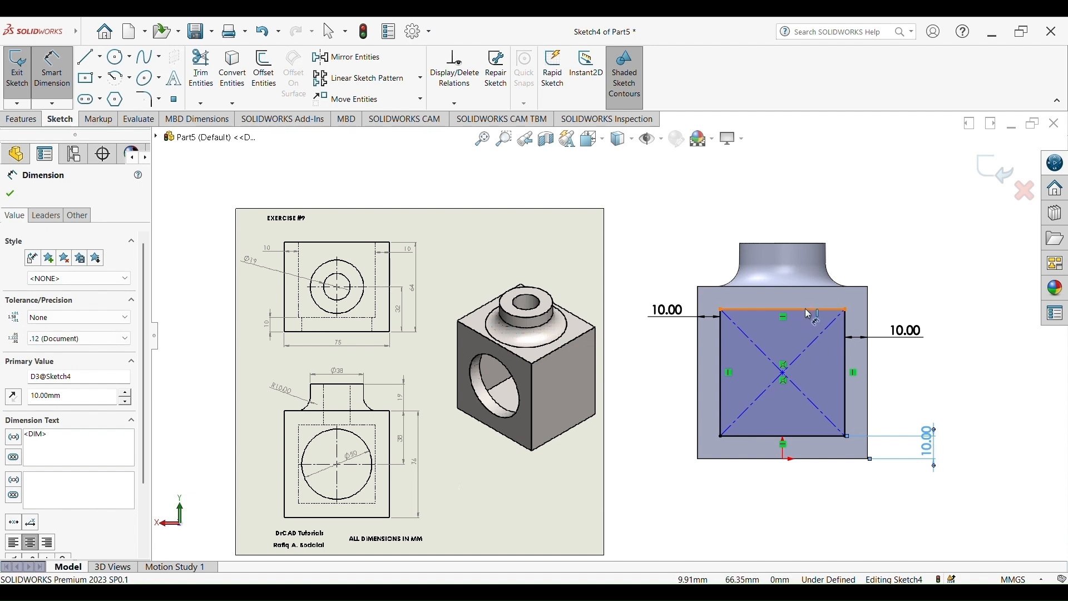
{"action": "left_click", "coordinate": [809, 312]}
{"action": "left_click", "coordinate": [811, 293]}
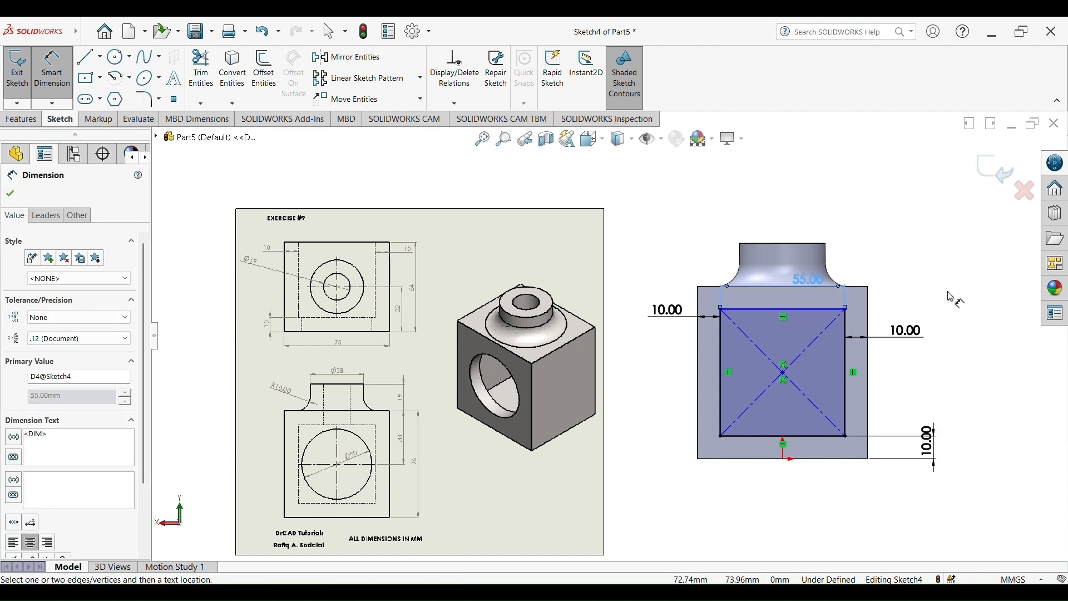
{"action": "key", "text": "Escape"}
{"action": "key", "text": "ctrl+z"}
{"action": "key", "text": "ctrl+z"}
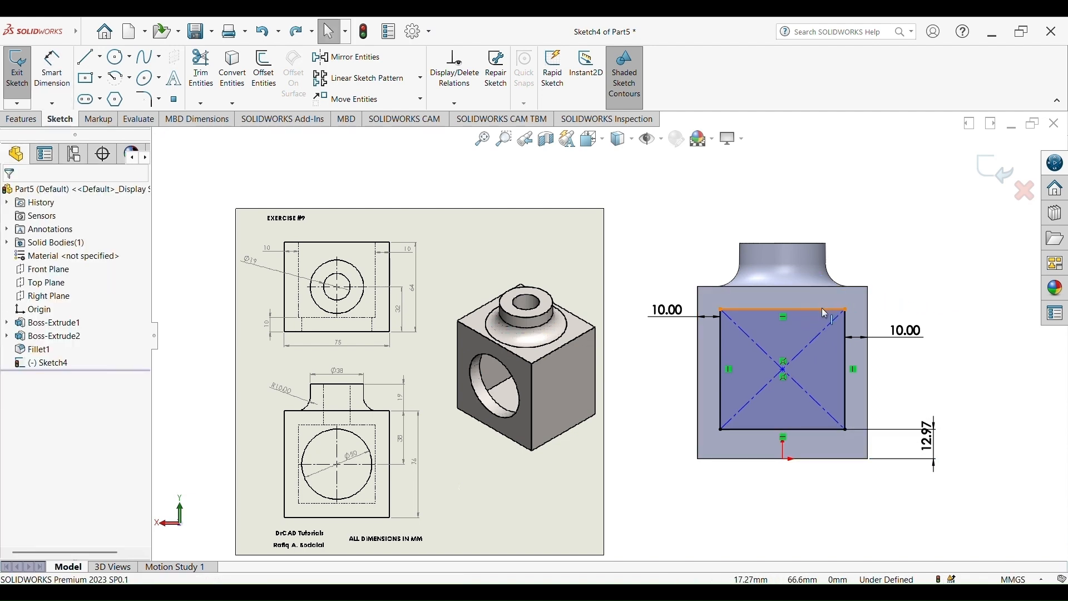
Dimension the rectangle's top side 10 mm from the block's top edge
{"action": "left_click", "coordinate": [61, 83]}
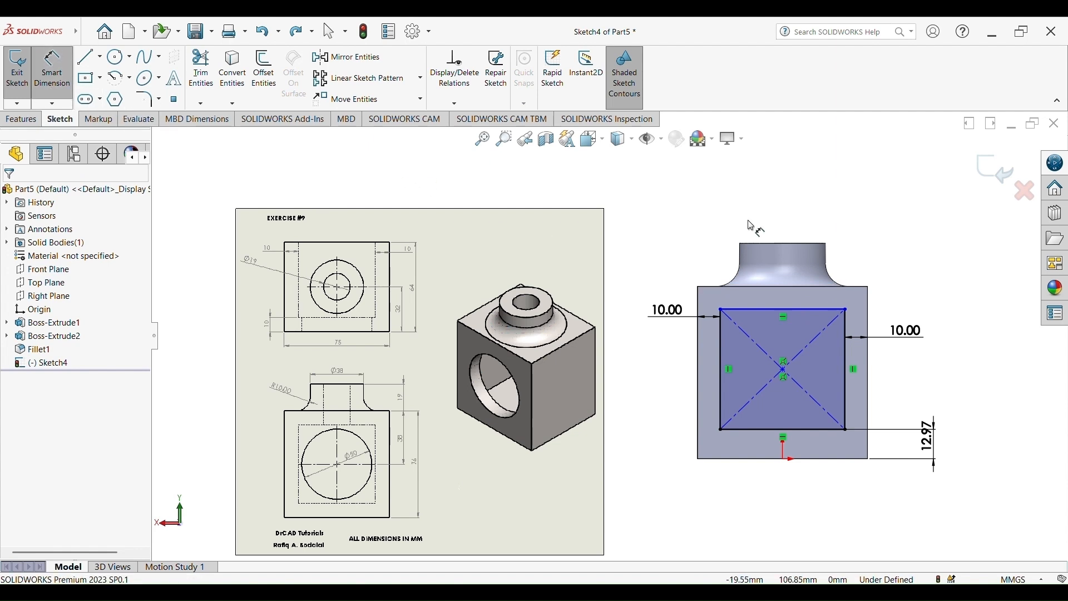
{"action": "left_click", "coordinate": [802, 309]}
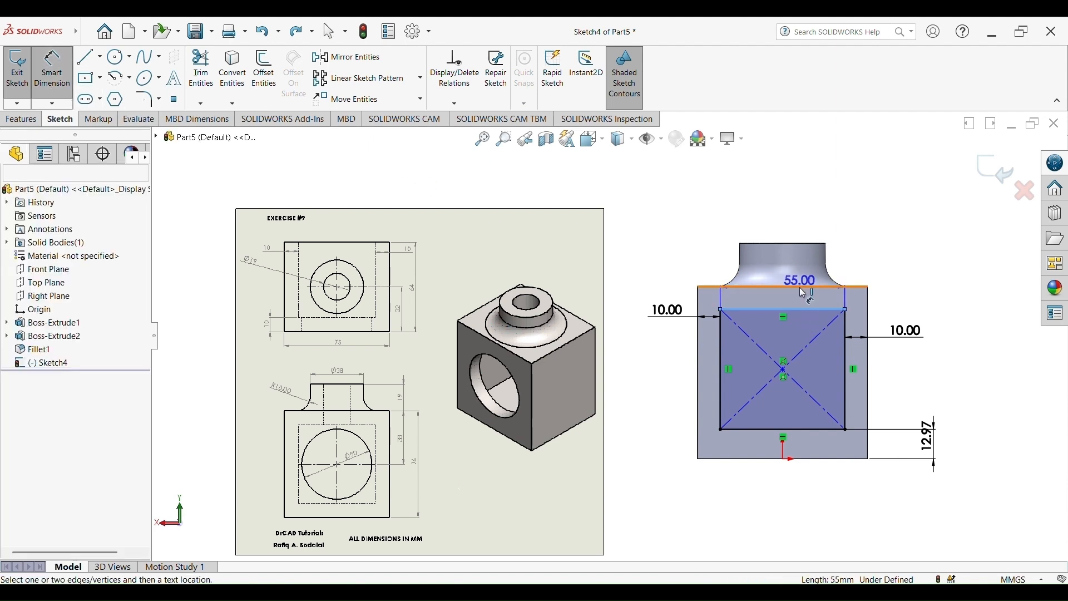
{"action": "left_click", "coordinate": [803, 288]}
{"action": "left_click", "coordinate": [907, 267]}
{"action": "type", "text": "10"}
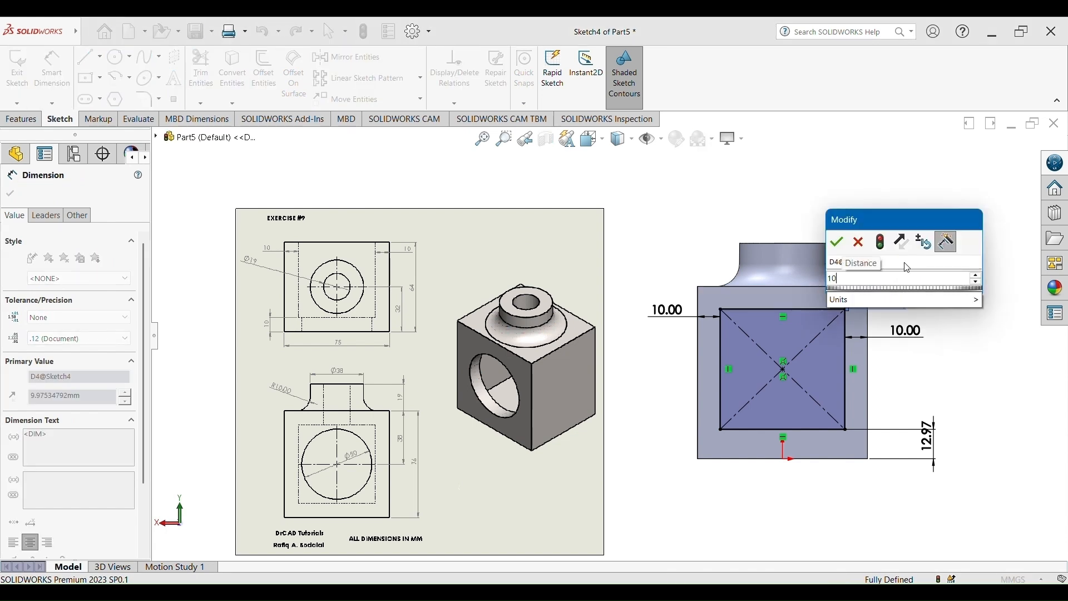
{"action": "key", "text": "Return"}
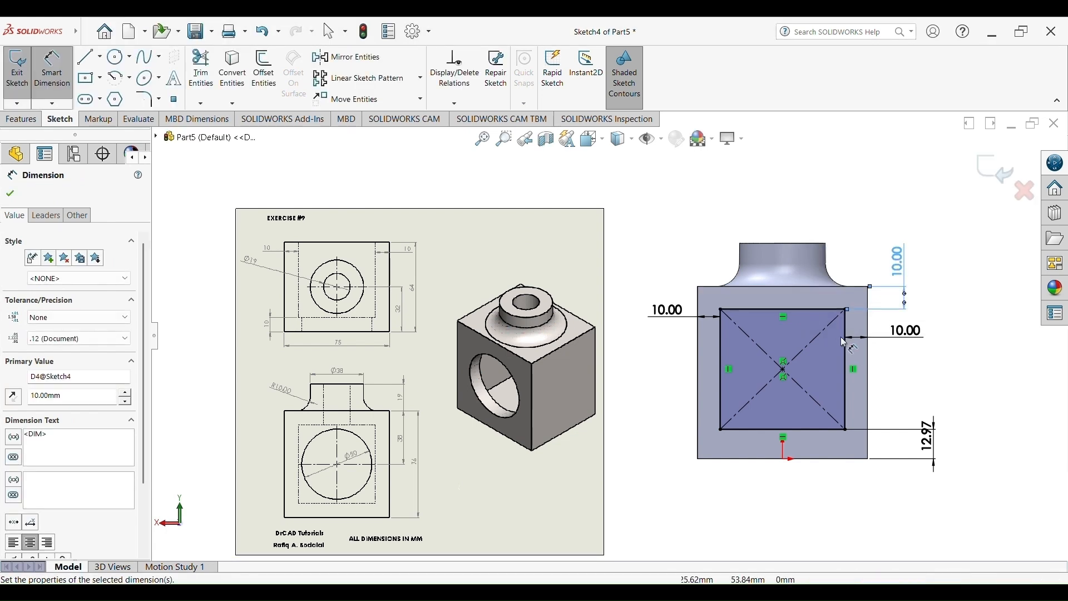
Set the distance between the rectangle's bottom side and the block's bottom edge to 10 mm
{"action": "double_click", "coordinate": [928, 443]}
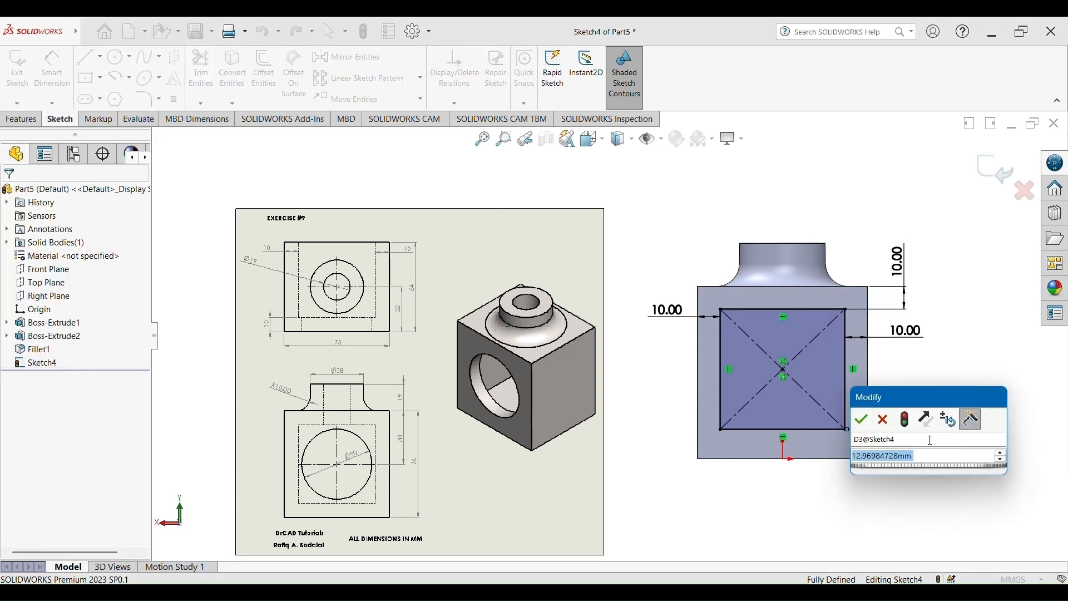
{"action": "type", "text": "10"}
{"action": "key", "text": "Return"}
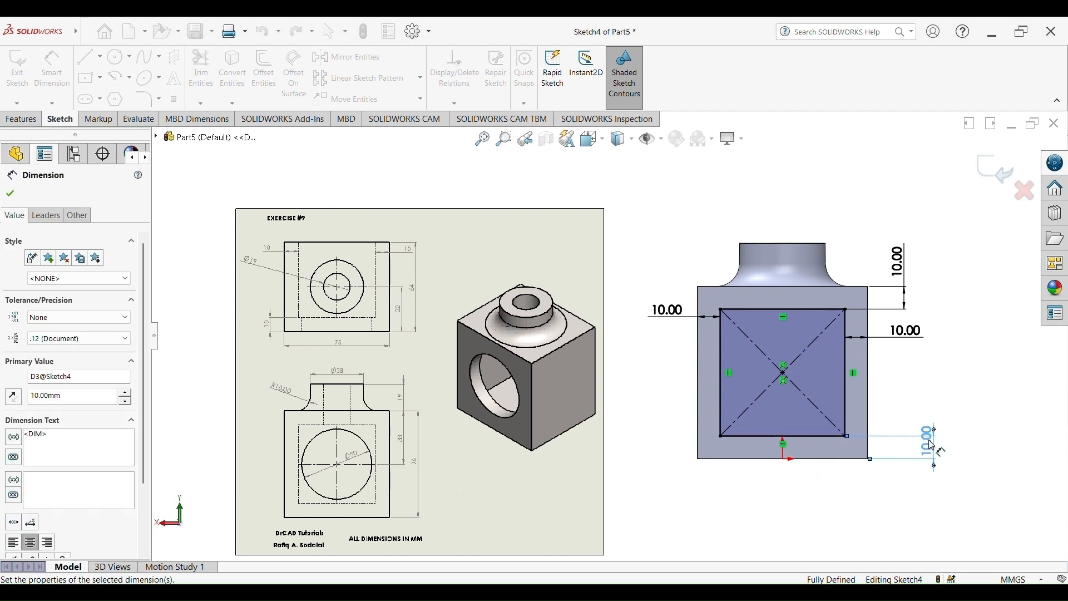
Cut-extrude the rectangle as a Blind pocket 54 mm deep into the block
{"action": "left_click", "coordinate": [22, 119]}
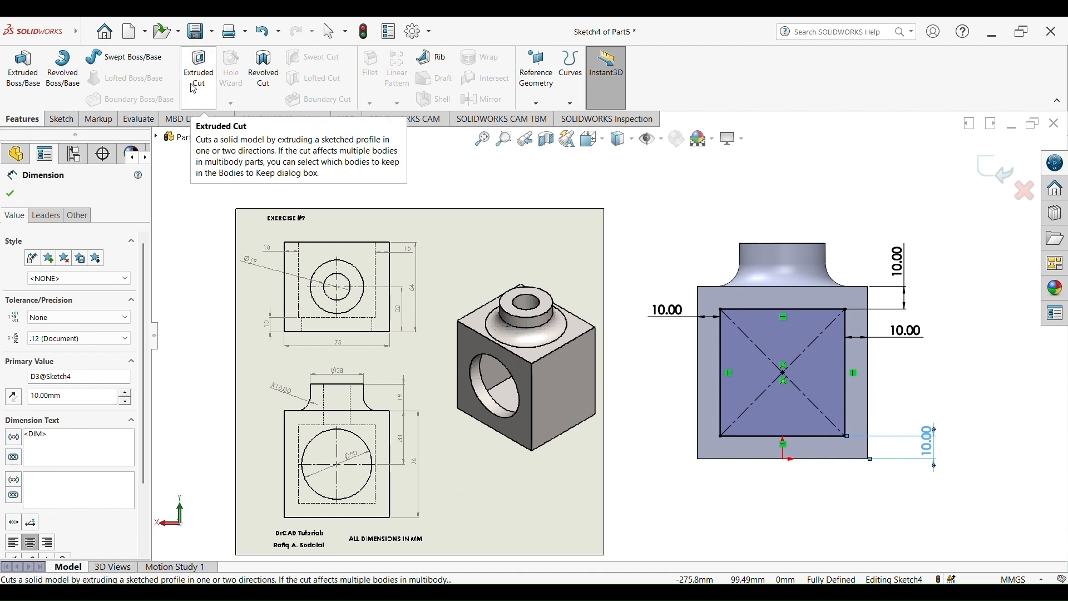
{"action": "left_click", "coordinate": [199, 68]}
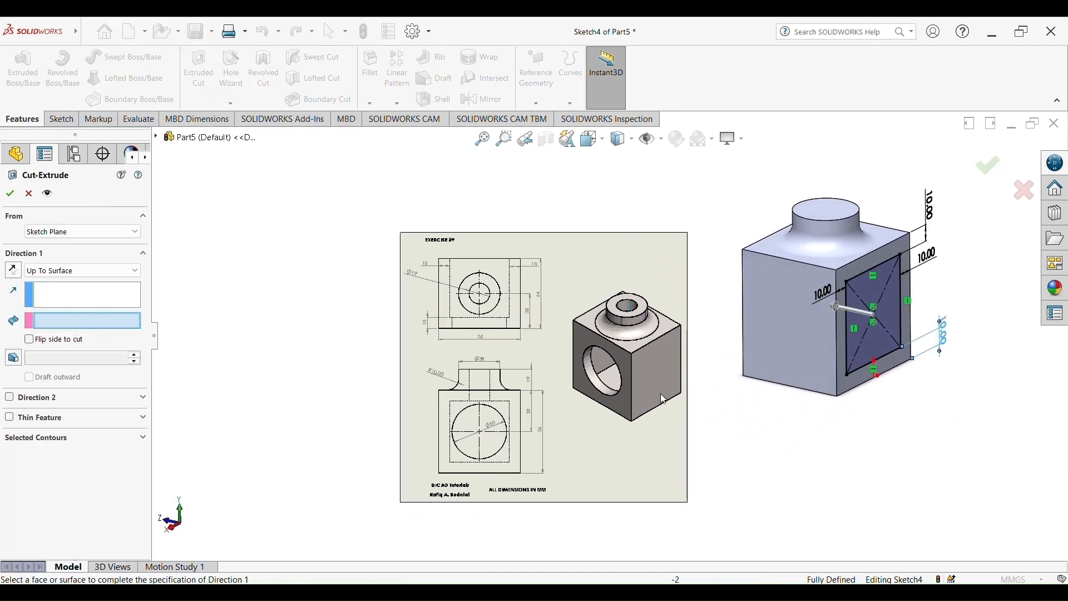
{"action": "scroll", "coordinate": [646, 391], "scroll_direction": "down", "scroll_amount": 3}
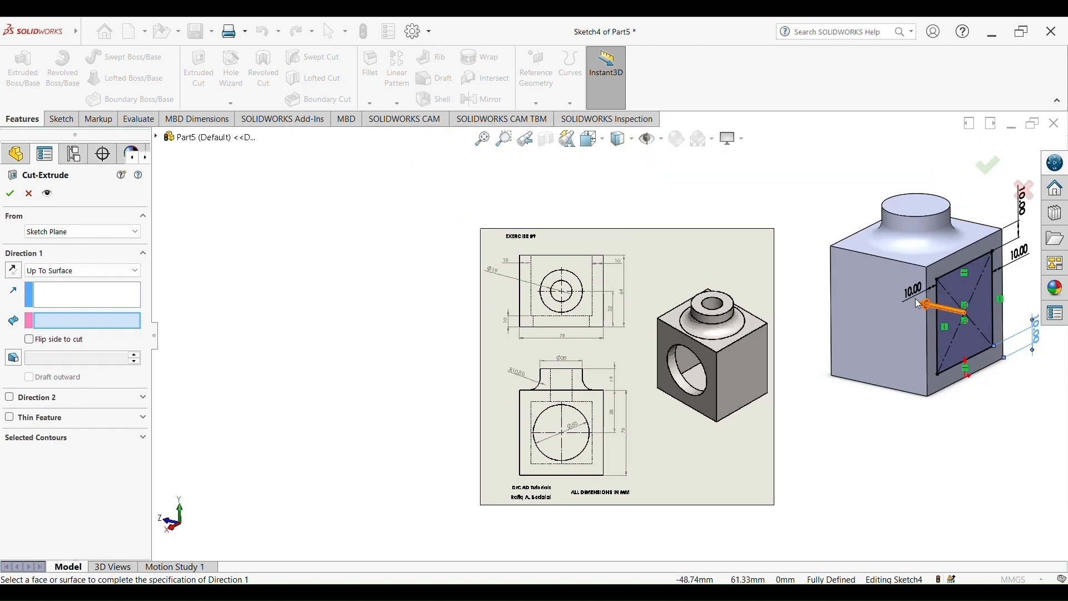
{"action": "left_click", "coordinate": [54, 275]}
{"action": "left_click", "coordinate": [50, 284]}
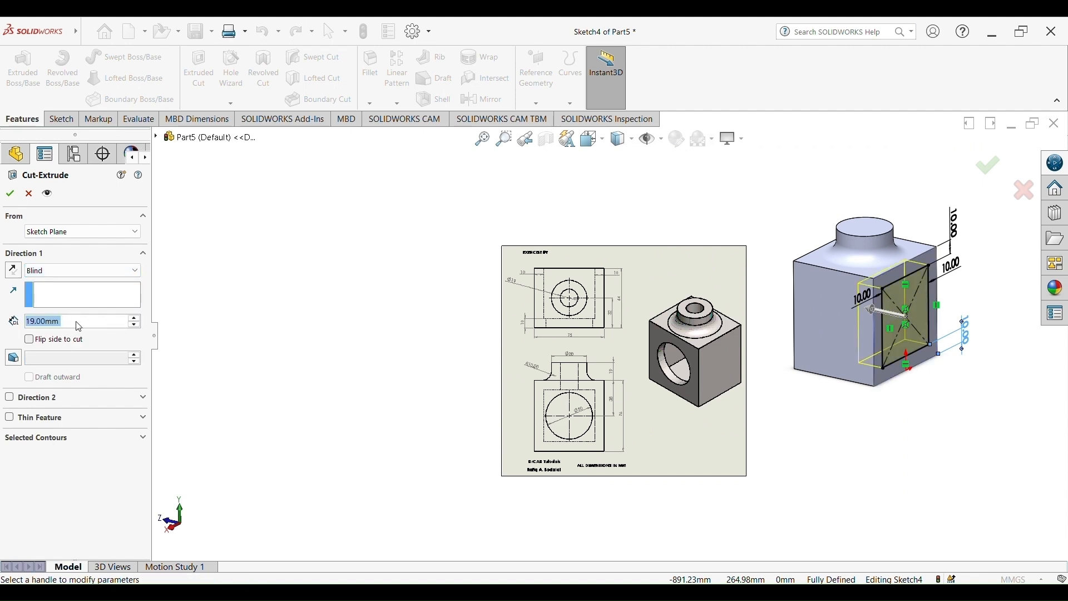
{"action": "type", "text": "54"}
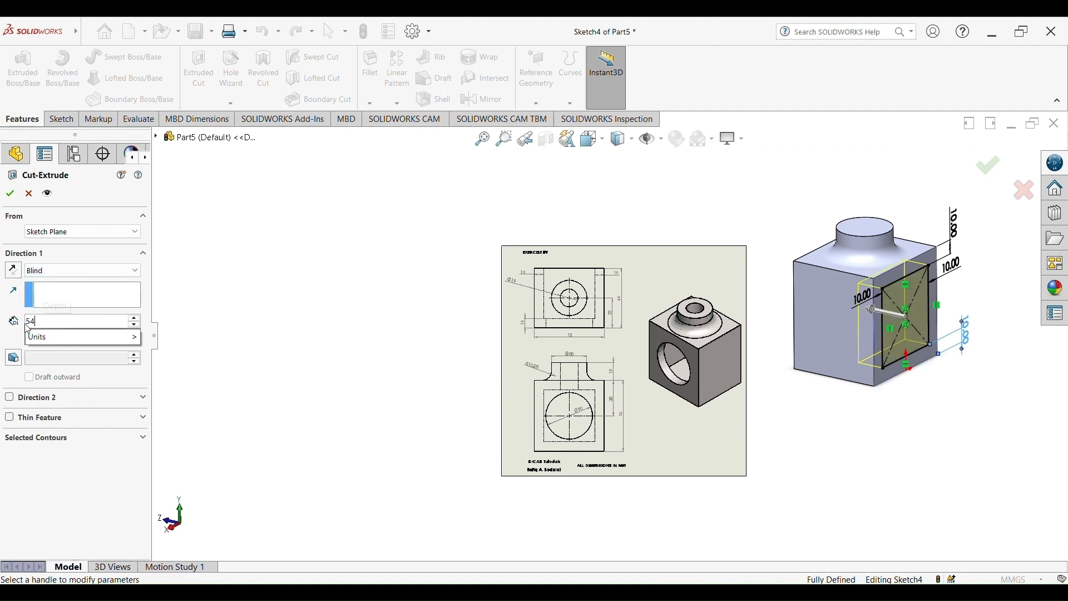
{"action": "key", "text": "Return"}
{"action": "key", "text": "Return"}
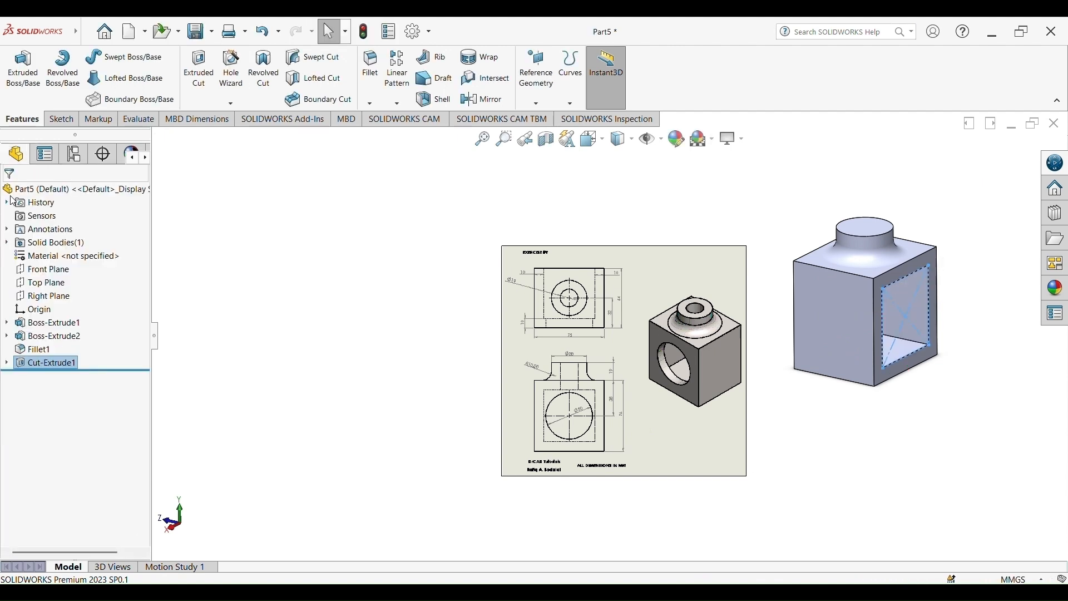
Switch the model view to perspective display
{"action": "middle_click_drag", "start_coordinate": [894, 465], "coordinate": [907, 370]}
{"action": "left_click", "coordinate": [735, 139]}
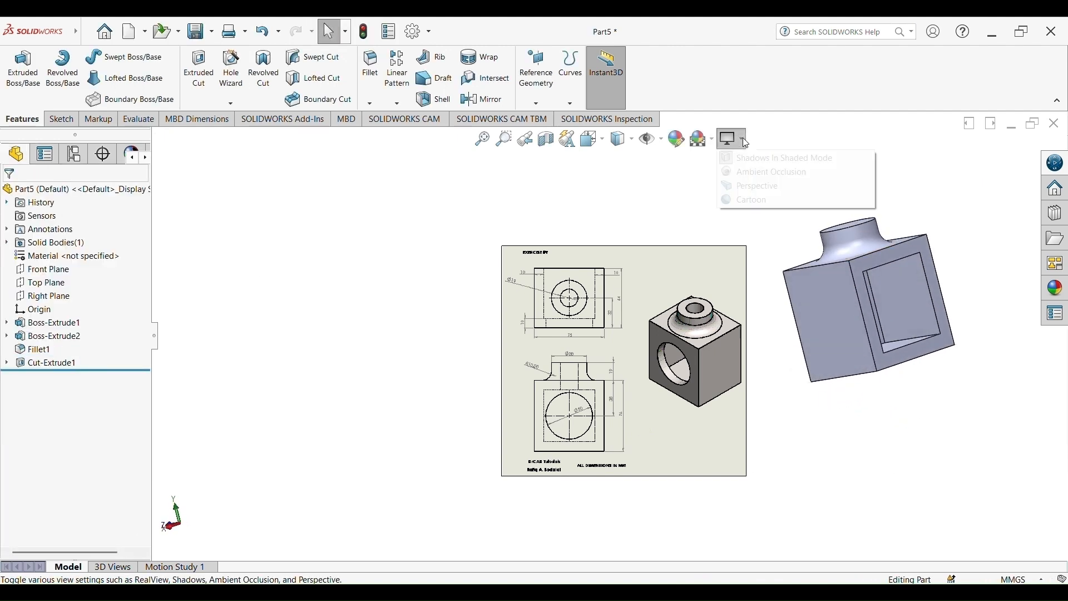
{"action": "left_click", "coordinate": [746, 186]}
Examine the pocketed block from several sides and compare it with the reference drawing
{"action": "left_click_drag", "start_coordinate": [810, 363], "coordinate": [605, 355]}
{"action": "scroll", "coordinate": [774, 310], "scroll_direction": "up", "scroll_amount": 3}
{"action": "scroll", "coordinate": [777, 315], "scroll_direction": "down", "scroll_amount": 3}
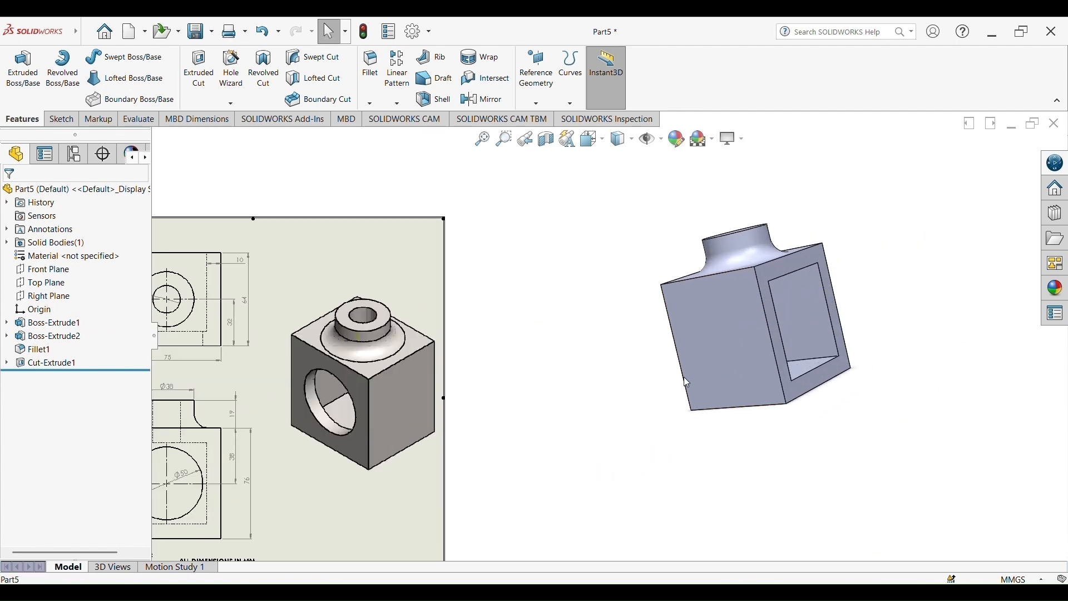
{"action": "scroll", "coordinate": [687, 382], "scroll_direction": "up", "scroll_amount": 5}
{"action": "scroll", "coordinate": [608, 382], "scroll_direction": "down", "scroll_amount": 4}
{"action": "middle_click_drag", "start_coordinate": [605, 382], "coordinate": [761, 376], "text": "ctrl"}
{"action": "middle_click_drag", "start_coordinate": [777, 316], "coordinate": [776, 379]}
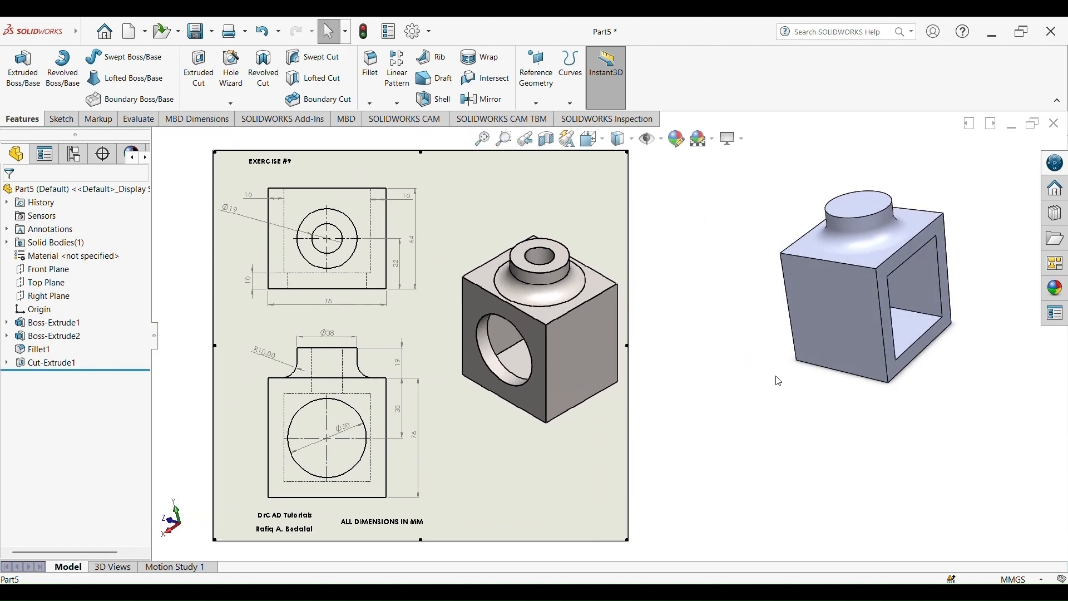
{"action": "scroll", "coordinate": [866, 296], "scroll_direction": "up", "scroll_amount": 1}
{"action": "middle_click_drag", "start_coordinate": [680, 312], "coordinate": [751, 358]}
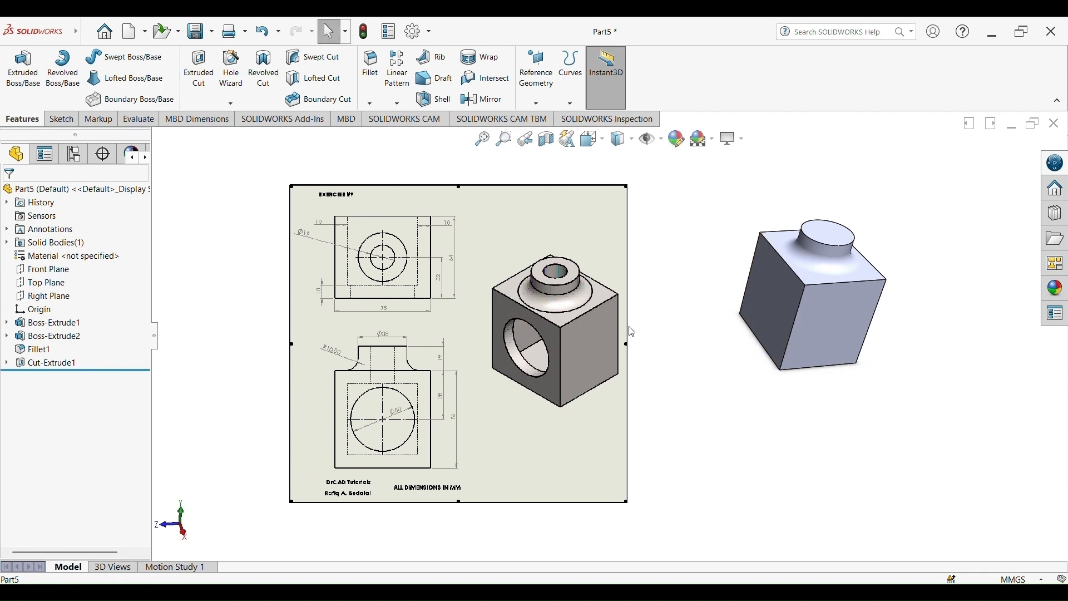
On the block face opposite the pocket, sketch a circle about 39 mm in diameter, centred about 37 mm directly above the origin
{"action": "left_click", "coordinate": [781, 303]}
{"action": "left_click", "coordinate": [825, 267]}
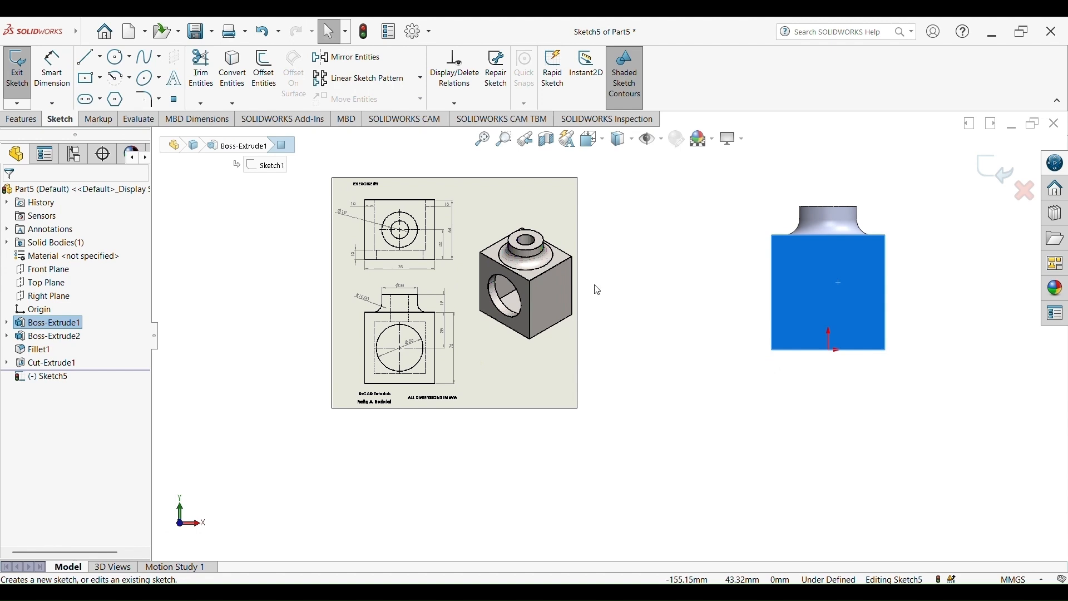
{"action": "scroll", "coordinate": [861, 269], "scroll_direction": "down", "scroll_amount": 3}
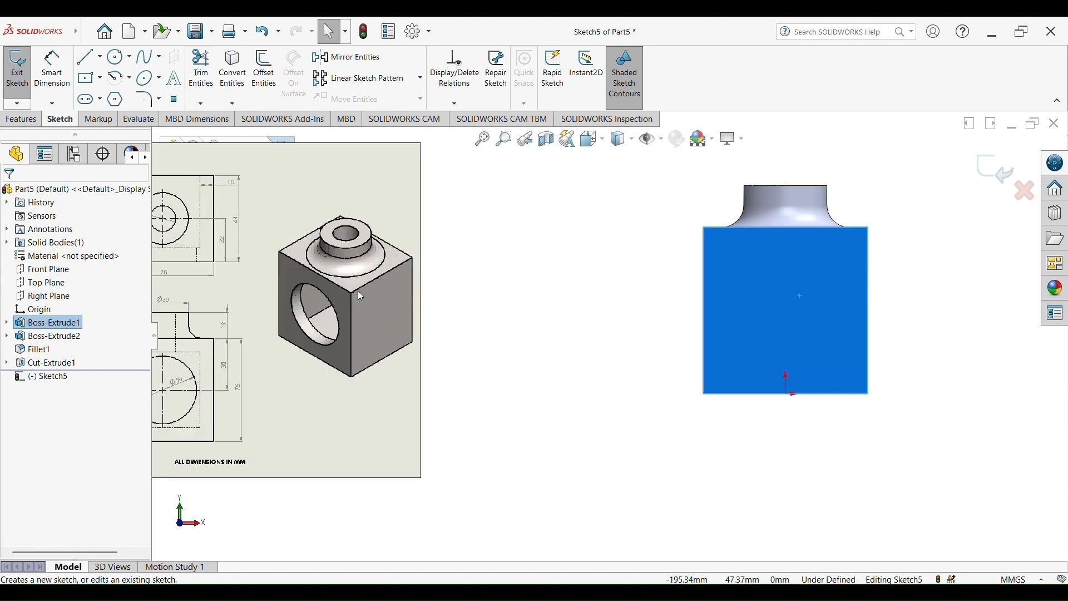
{"action": "left_click_drag", "start_coordinate": [361, 295], "coordinate": [500, 303]}
{"action": "left_click", "coordinate": [786, 302]}
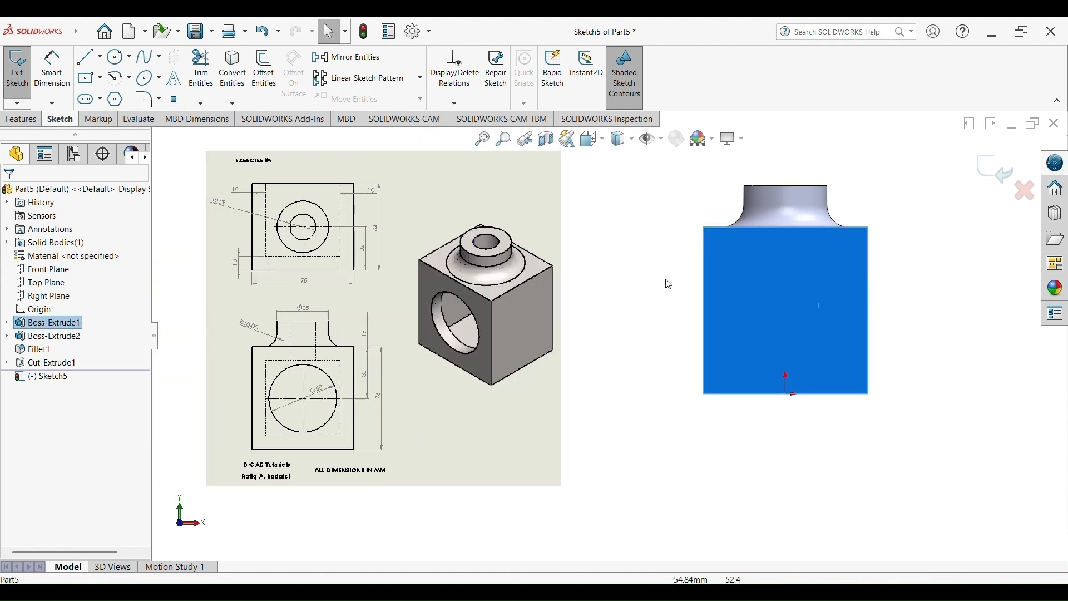
{"action": "left_click", "coordinate": [117, 56]}
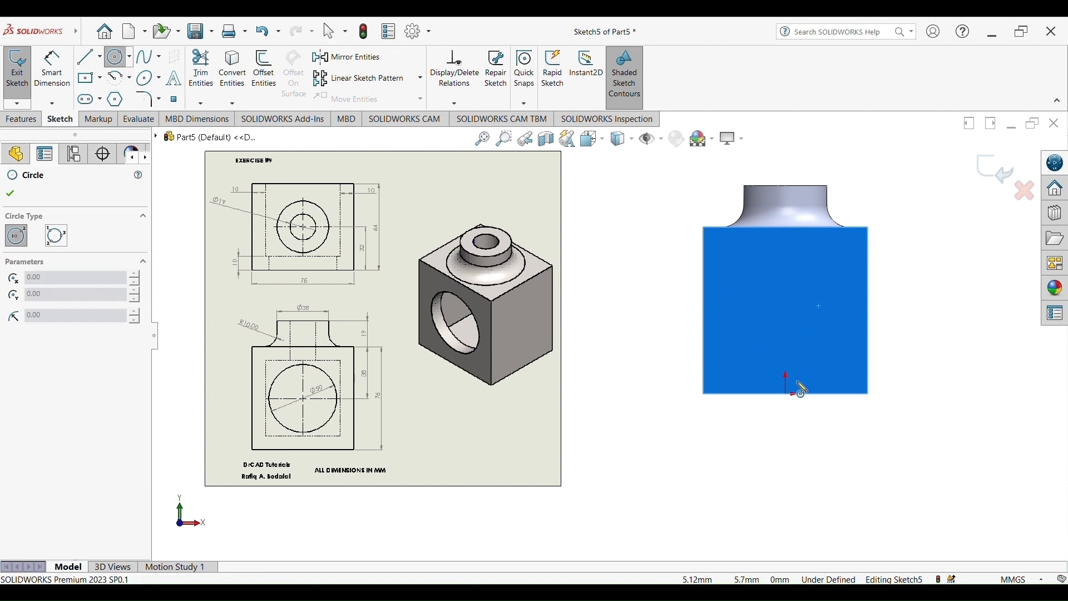
{"action": "mouse_move", "coordinate": [785, 313]}
{"action": "left_mouse_down"}
{"action": "mouse_move", "coordinate": [801, 354]}
{"action": "mouse_move", "coordinate": [786, 356]}
{"action": "left_mouse_up"}
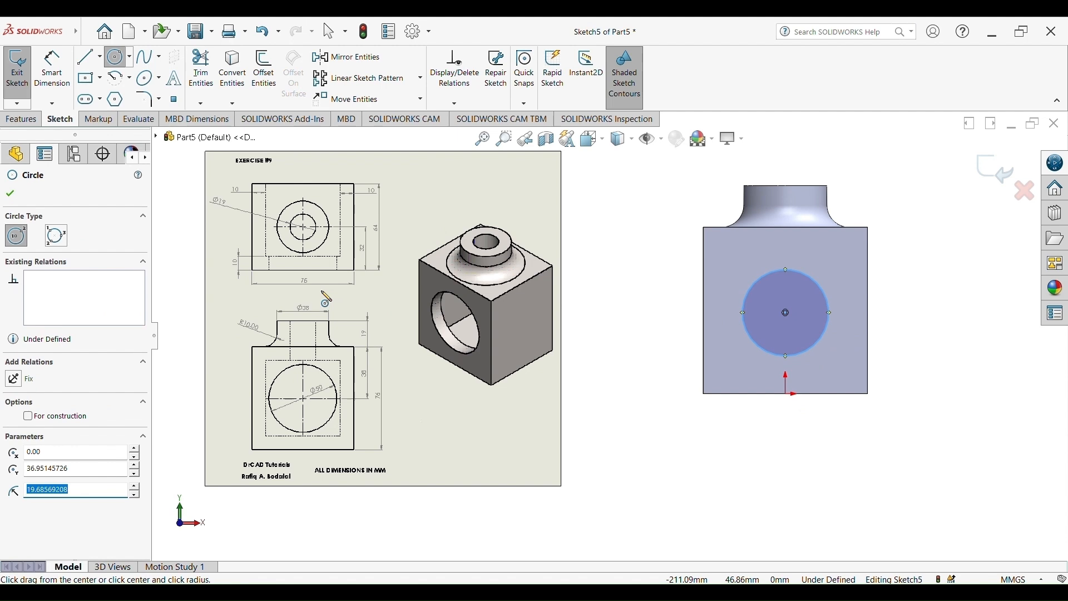
Dimension the circle's centre 38 mm below the block's top edge
{"action": "left_click", "coordinate": [68, 80]}
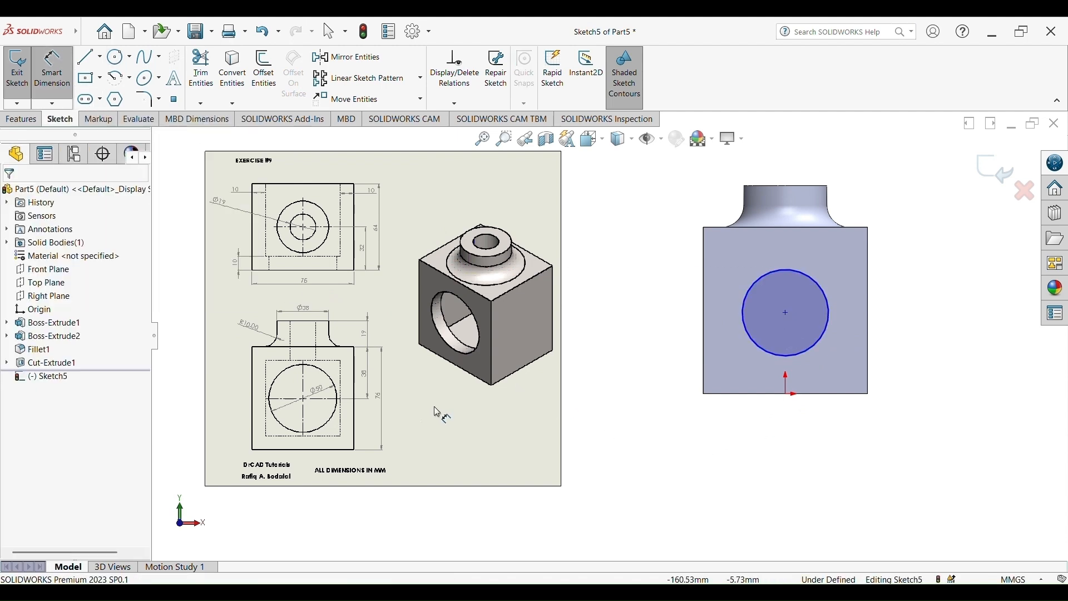
{"action": "left_click", "coordinate": [834, 229]}
{"action": "left_click", "coordinate": [787, 314]}
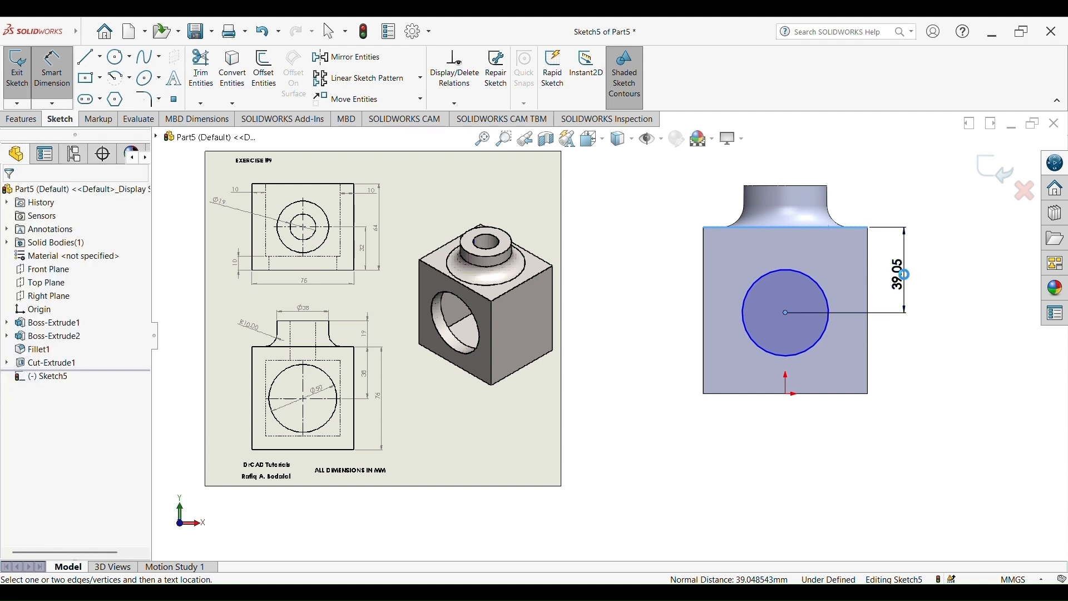
{"action": "left_click", "coordinate": [914, 281]}
{"action": "type", "text": "38"}
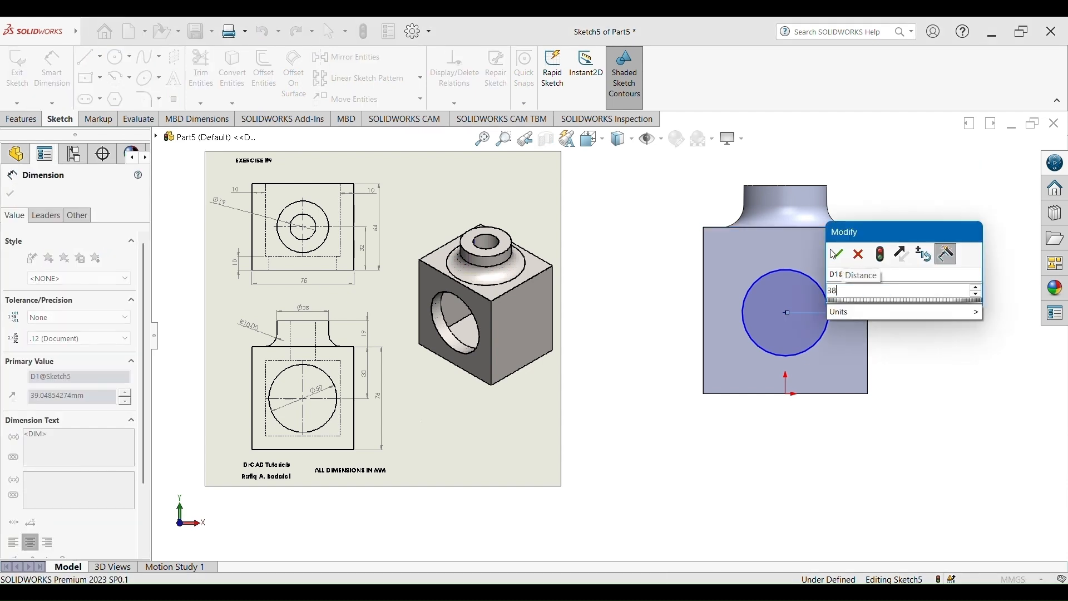
{"action": "left_click", "coordinate": [836, 255]}
Check the circle's size in the reference drawing and dimension its diameter as 50 mm
{"action": "scroll", "coordinate": [352, 403], "scroll_direction": "up", "scroll_amount": 3}
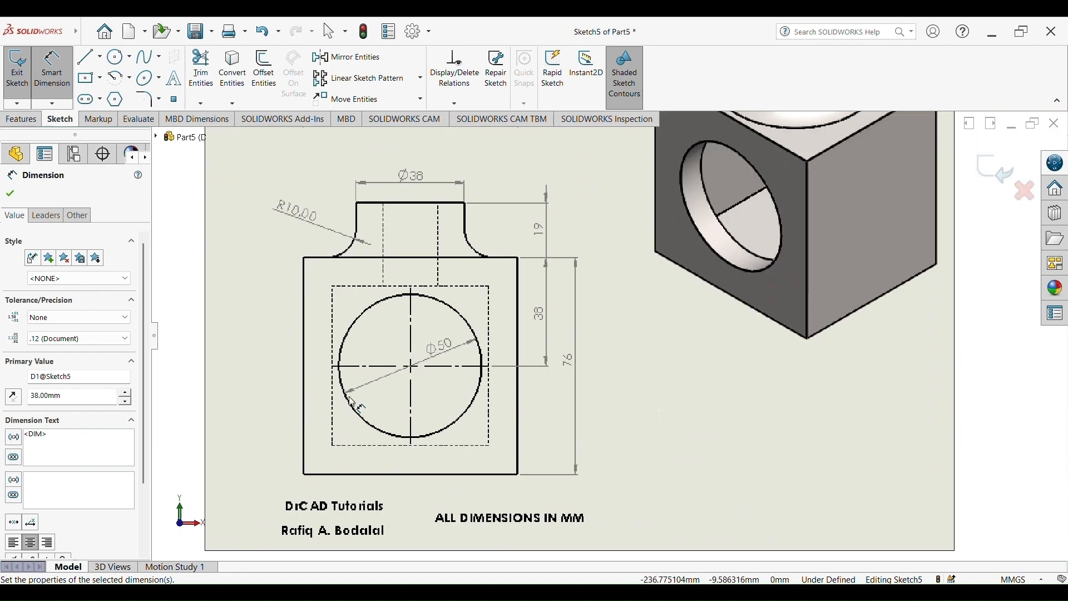
{"action": "scroll", "coordinate": [389, 364], "scroll_direction": "up", "scroll_amount": 3}
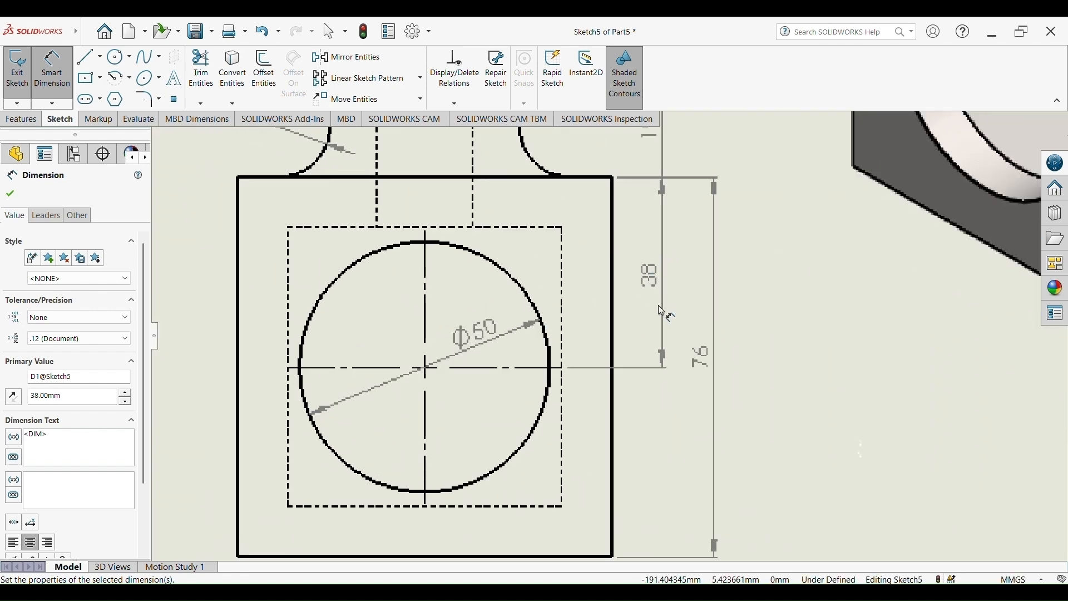
{"action": "scroll", "coordinate": [659, 304], "scroll_direction": "down", "scroll_amount": 3}
{"action": "scroll", "coordinate": [803, 328], "scroll_direction": "down", "scroll_amount": 3}
{"action": "scroll", "coordinate": [862, 296], "scroll_direction": "up", "scroll_amount": 3}
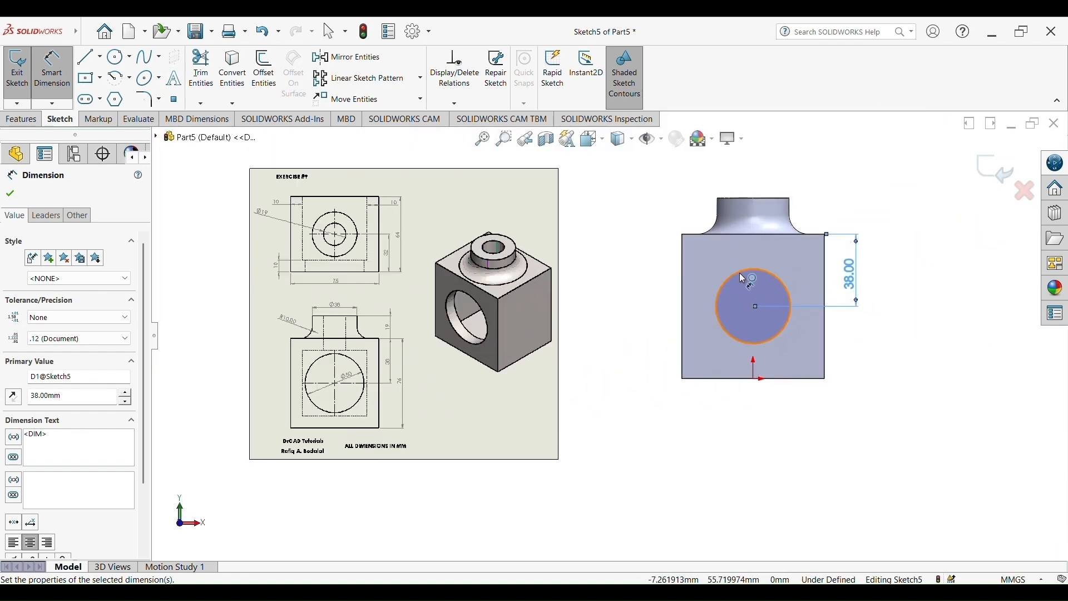
{"action": "left_click", "coordinate": [741, 277]}
{"action": "left_click", "coordinate": [634, 246]}
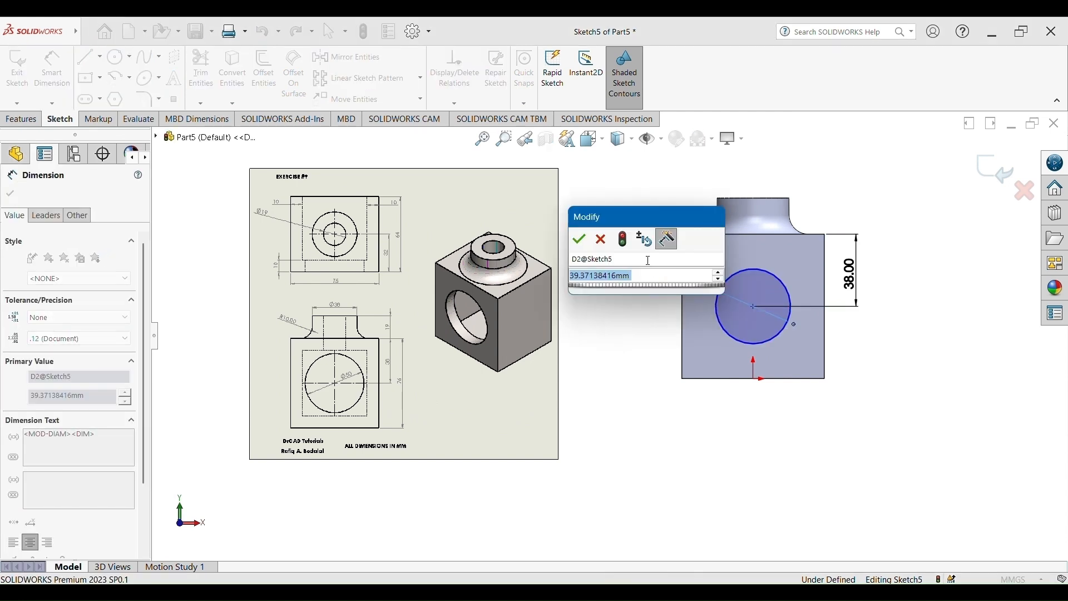
{"action": "type", "text": "50"}
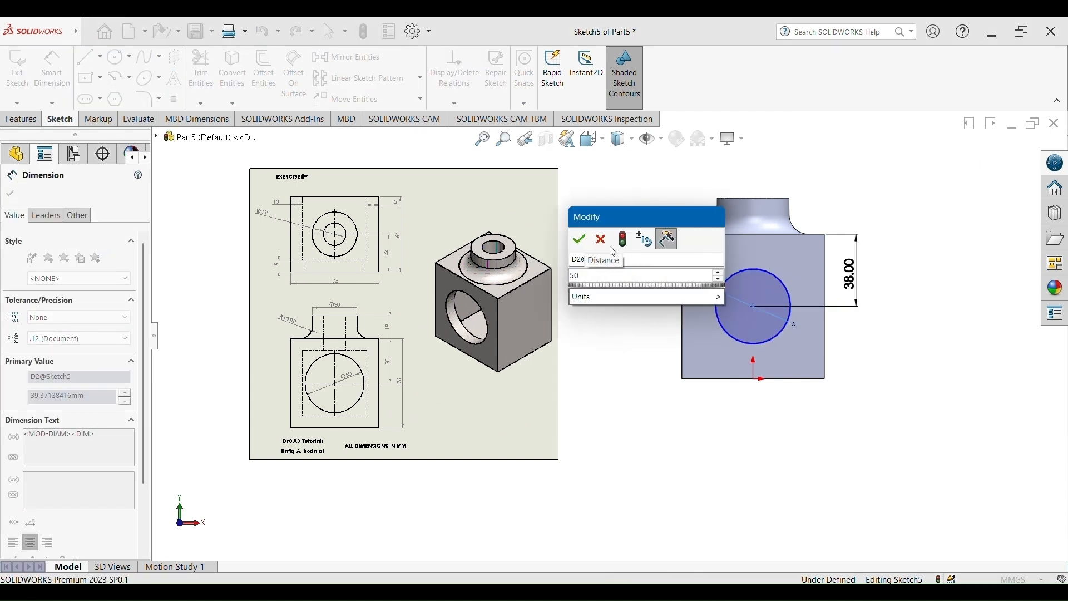
{"action": "left_click", "coordinate": [581, 240]}
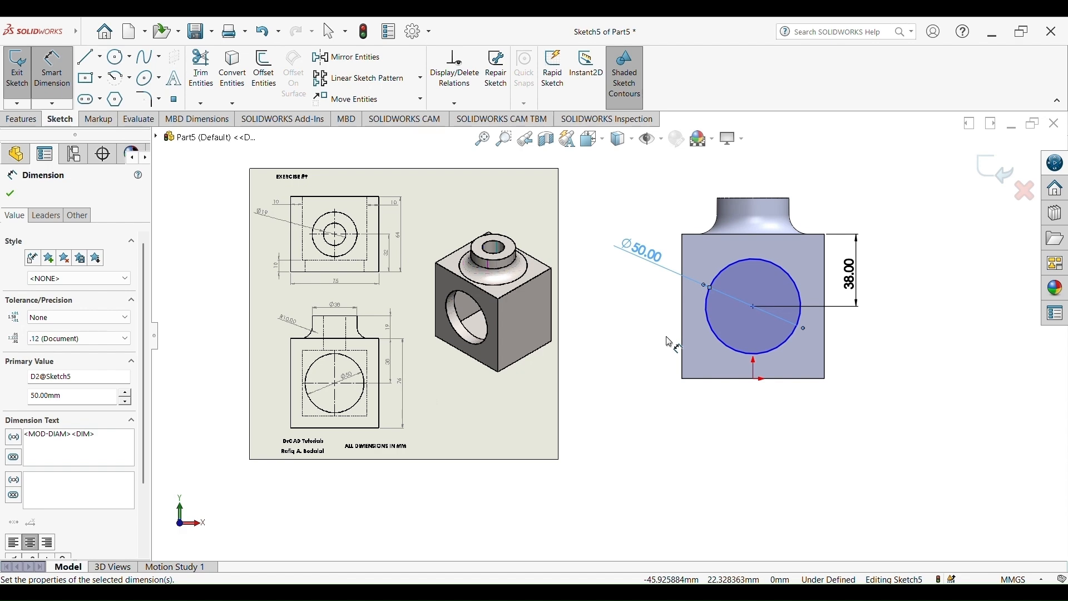
Cut-extrude the 50 mm circle Up To Surface, ending at the pocket's inner floor face
{"action": "left_click", "coordinate": [23, 119]}
{"action": "left_click", "coordinate": [199, 67]}
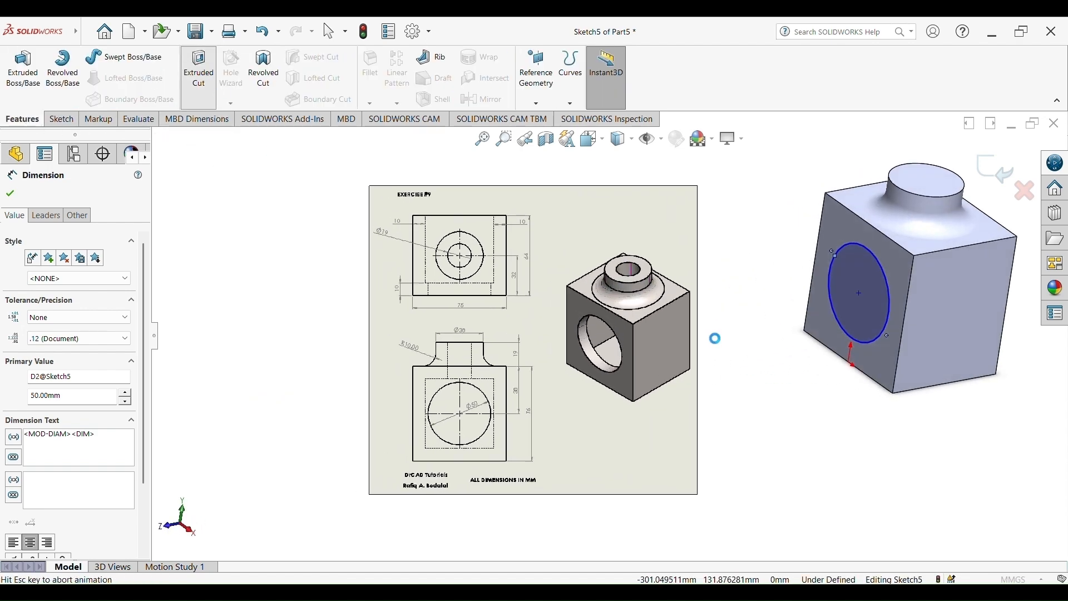
{"action": "middle_click_drag", "start_coordinate": [888, 371], "coordinate": [767, 401]}
{"action": "left_click", "coordinate": [74, 271]}
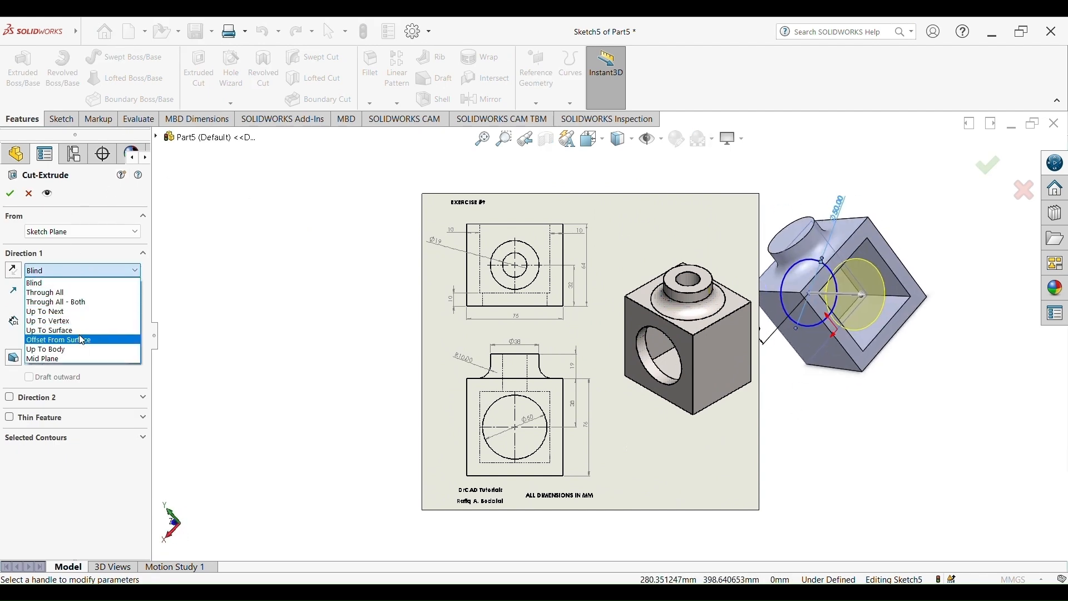
{"action": "left_click", "coordinate": [56, 330]}
{"action": "left_click", "coordinate": [846, 287]}
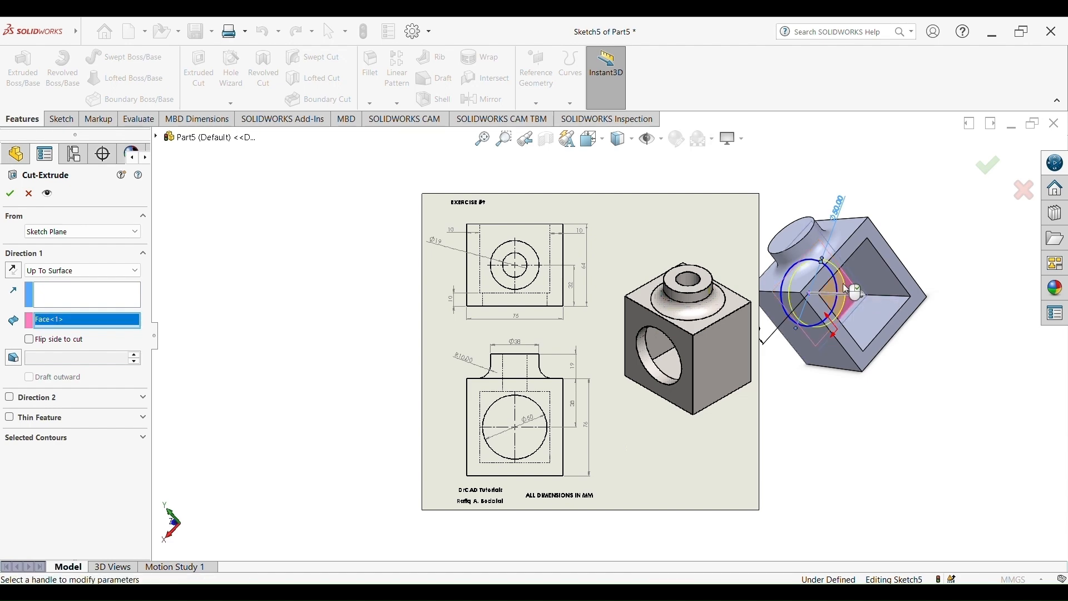
{"action": "left_click", "coordinate": [987, 165]}
On the top face of the boss, sketch a circle about 20 mm in diameter centred on the origin
{"action": "scroll", "coordinate": [819, 309], "scroll_direction": "up", "scroll_amount": 2}
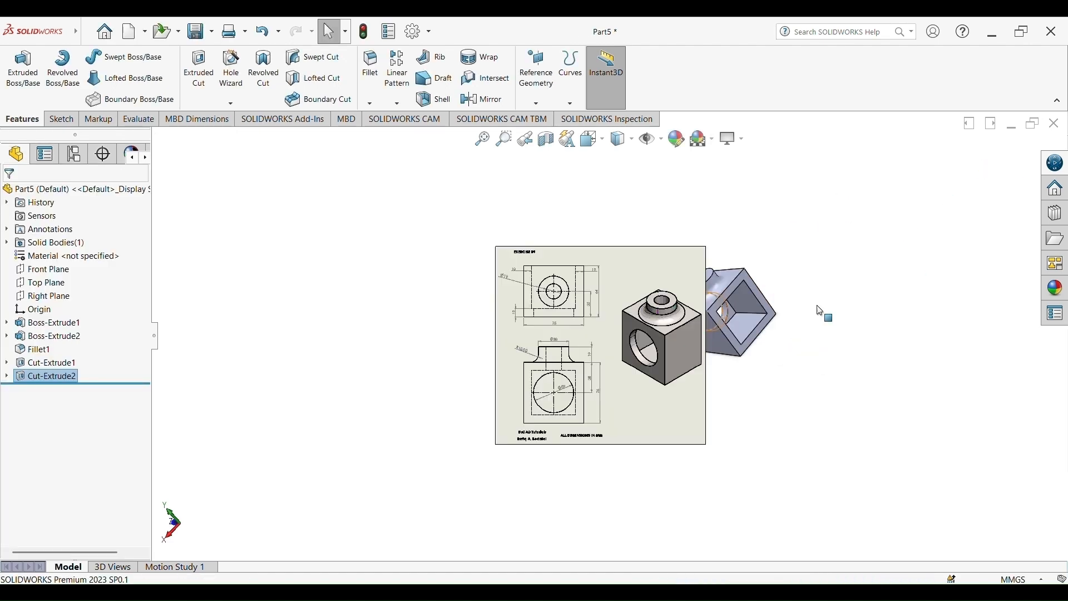
{"action": "scroll", "coordinate": [779, 328], "scroll_direction": "down", "scroll_amount": 4}
{"action": "left_click", "coordinate": [749, 428]}
{"action": "middle_click_drag", "start_coordinate": [732, 435], "coordinate": [847, 369]}
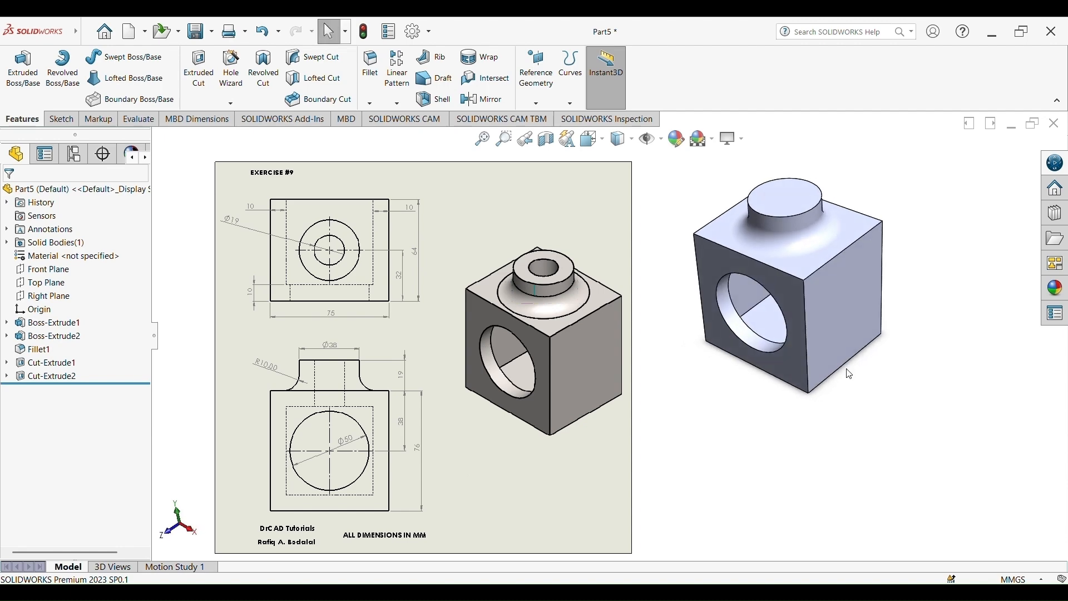
{"action": "left_click", "coordinate": [791, 208]}
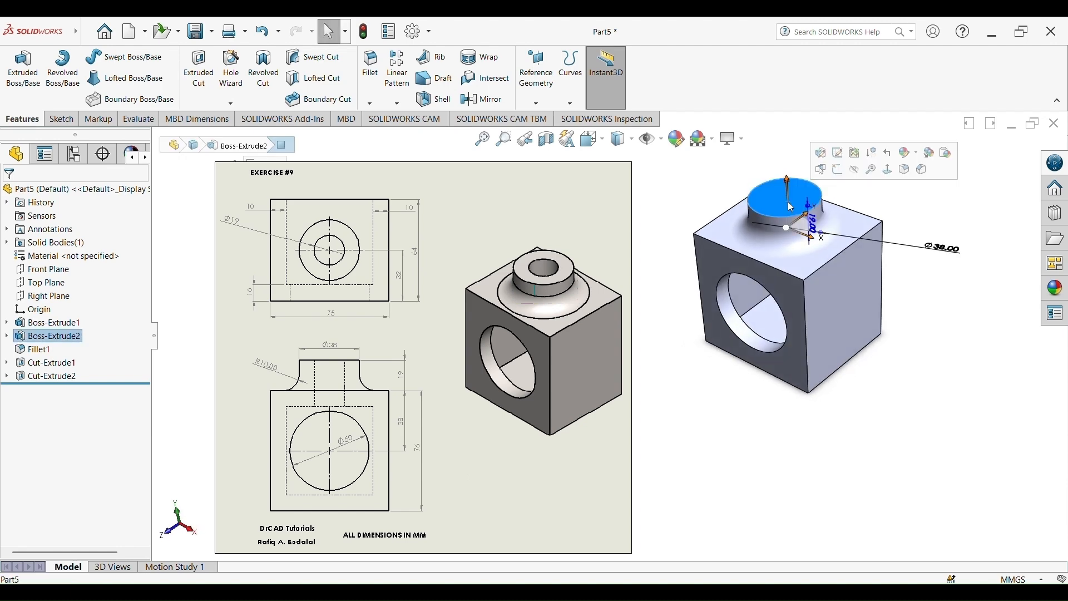
{"action": "left_click", "coordinate": [838, 173]}
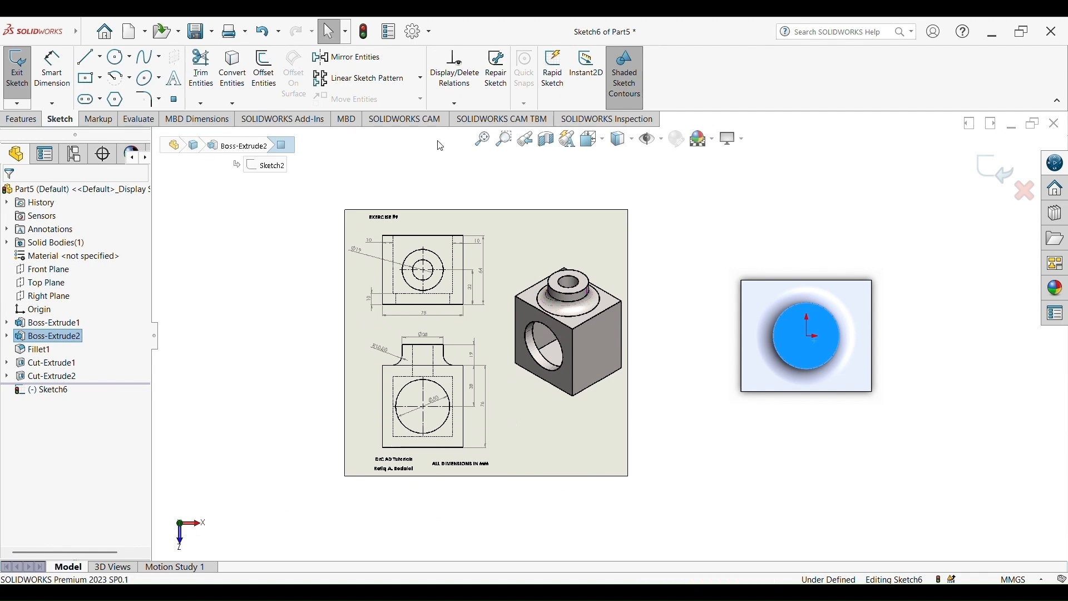
{"action": "left_click", "coordinate": [124, 62]}
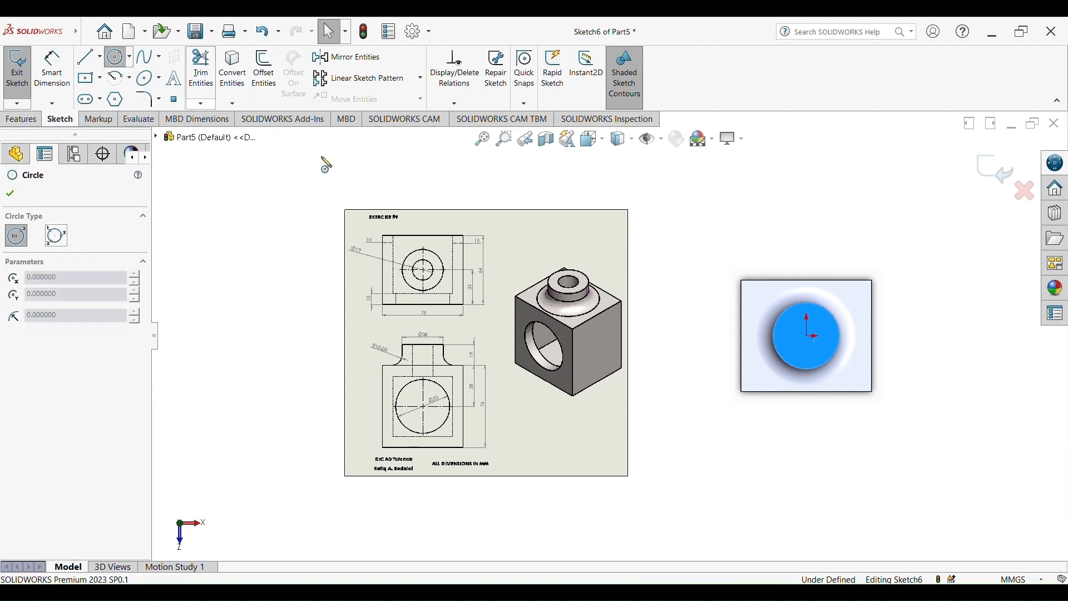
{"action": "scroll", "coordinate": [814, 342], "scroll_direction": "down", "scroll_amount": 2}
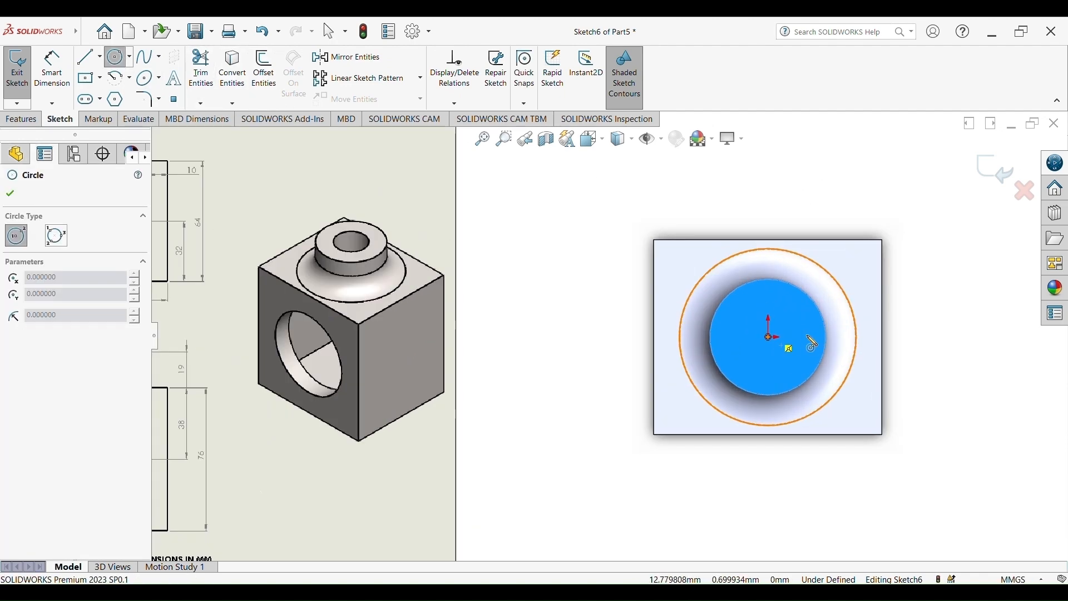
{"action": "left_click", "coordinate": [767, 337]}
{"action": "left_click", "coordinate": [784, 362]}
Check the boss hole's size in the reference drawing and dimension the circle's diameter as 19 mm
{"action": "scroll", "coordinate": [341, 328], "scroll_direction": "up", "scroll_amount": 3}
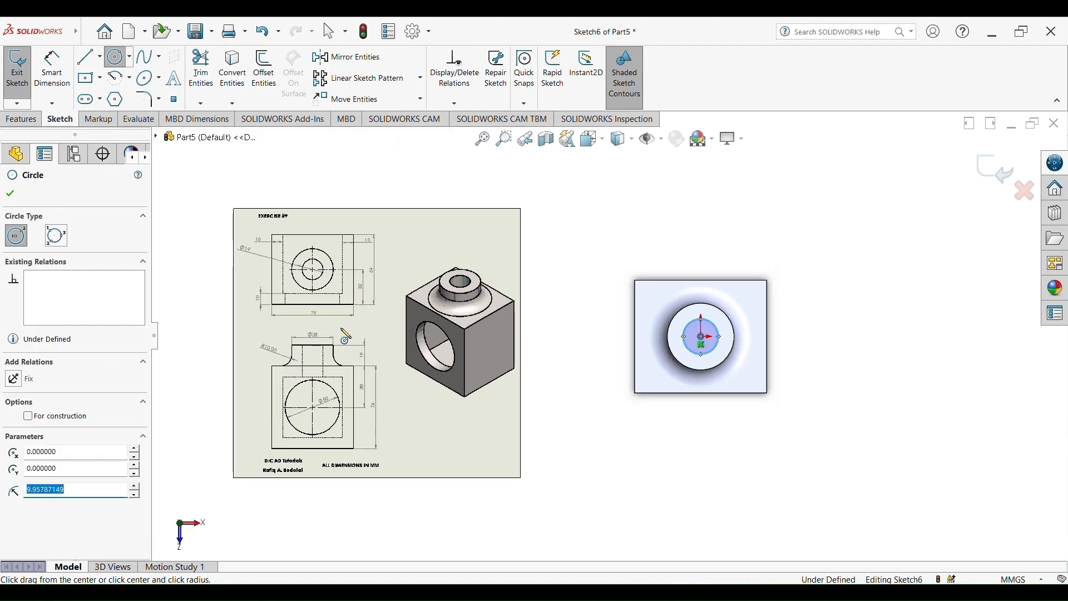
{"action": "scroll", "coordinate": [345, 335], "scroll_direction": "down", "scroll_amount": 4}
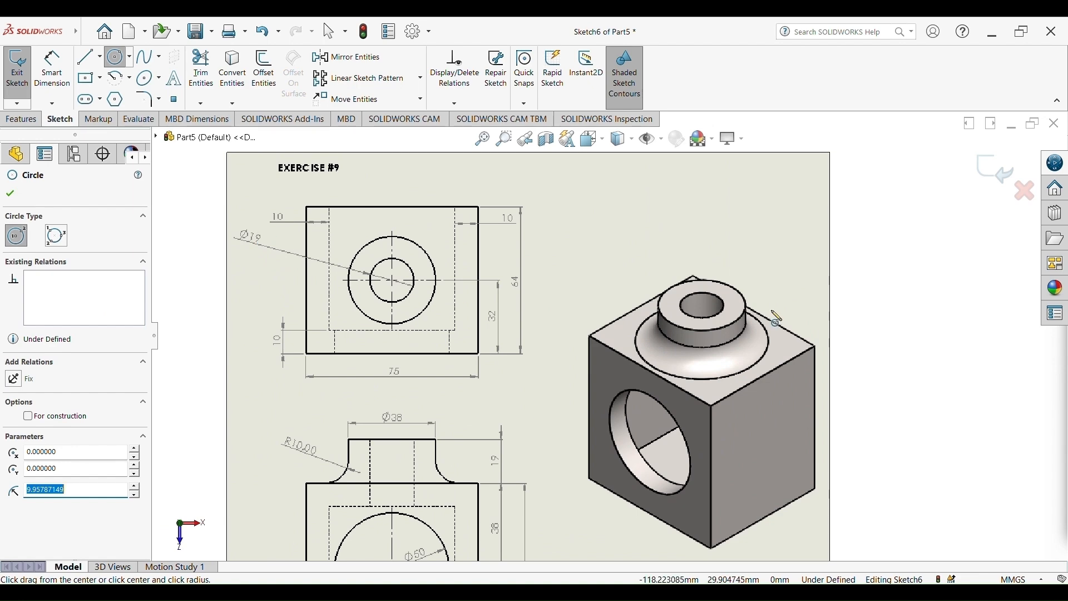
{"action": "scroll", "coordinate": [776, 317], "scroll_direction": "up", "scroll_amount": 4}
{"action": "left_click", "coordinate": [52, 80]}
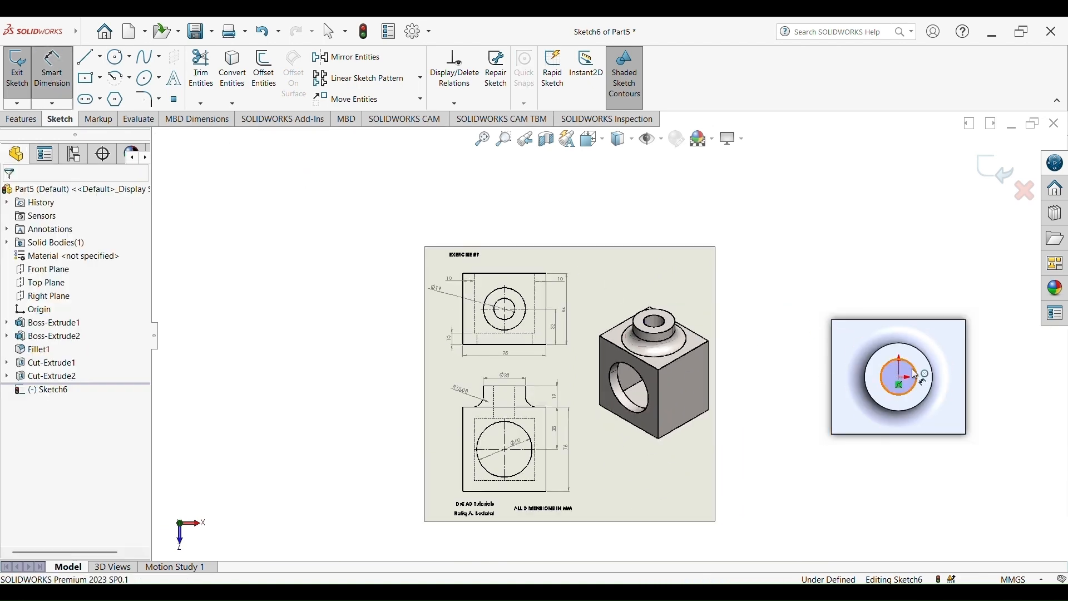
{"action": "left_click", "coordinate": [876, 355]}
{"action": "left_click", "coordinate": [781, 282]}
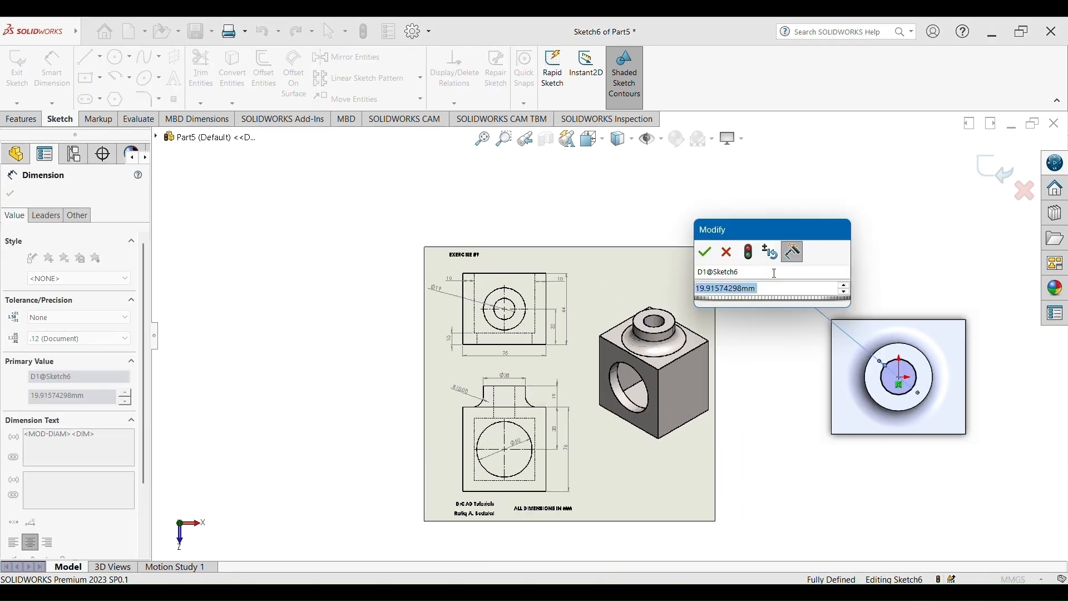
{"action": "type", "text": "19"}
{"action": "key", "text": "Return"}
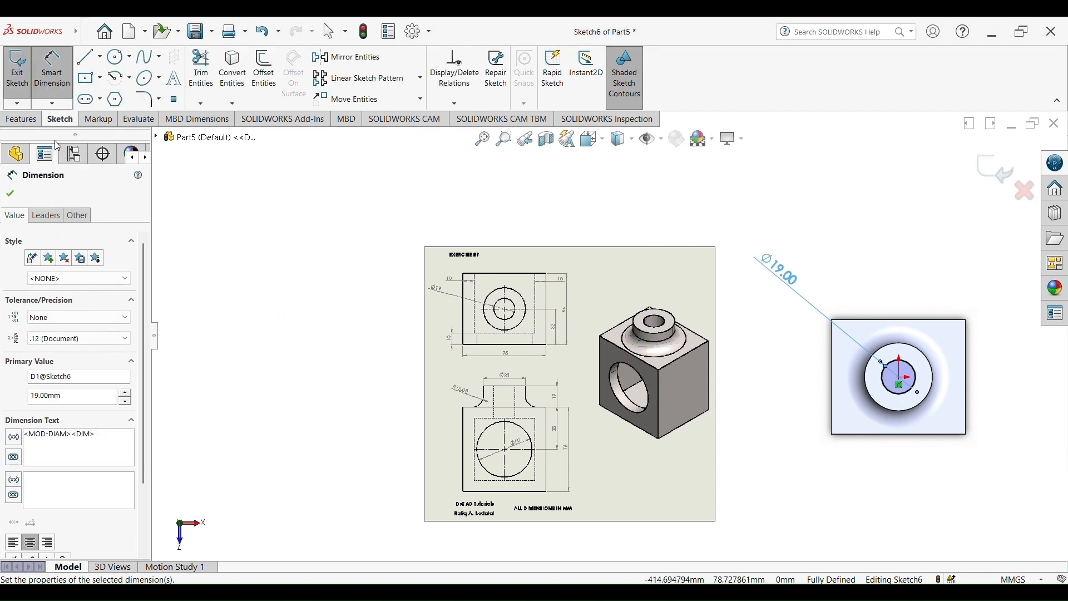
Cut-extrude the 19 mm circle Up To Surface, ending at the pocket's inner face beneath the boss
{"action": "left_click", "coordinate": [21, 119]}
{"action": "left_click", "coordinate": [198, 73]}
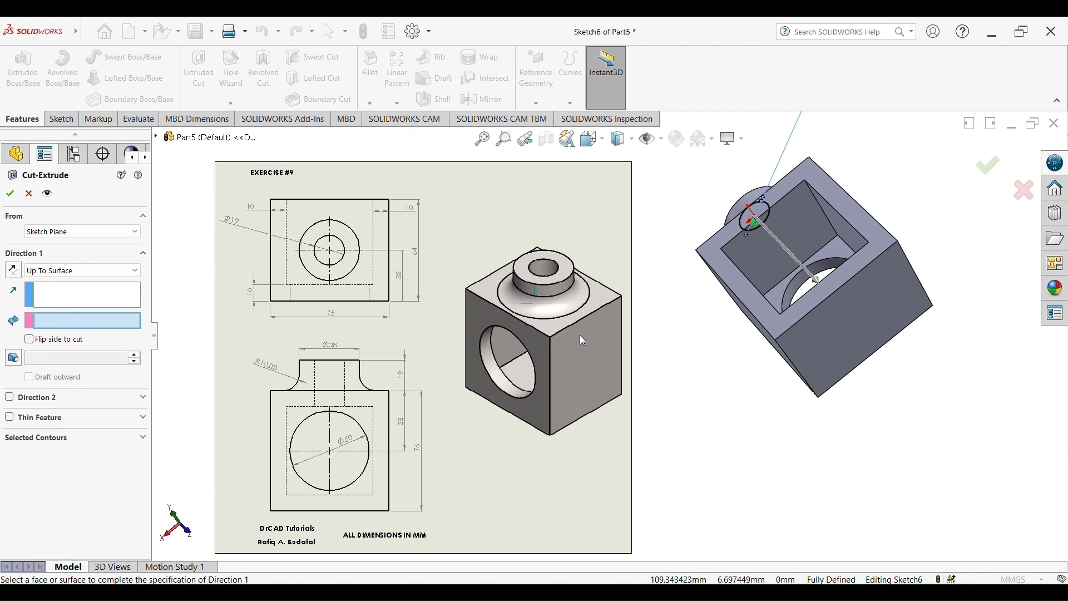
{"action": "left_click", "coordinate": [763, 266]}
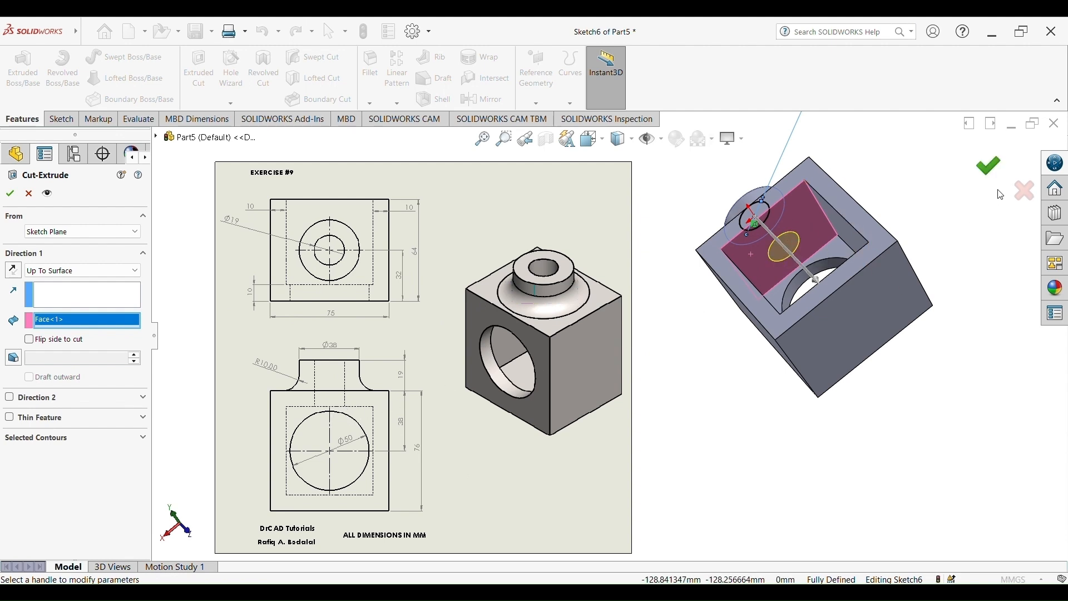
{"action": "left_click", "coordinate": [990, 165]}
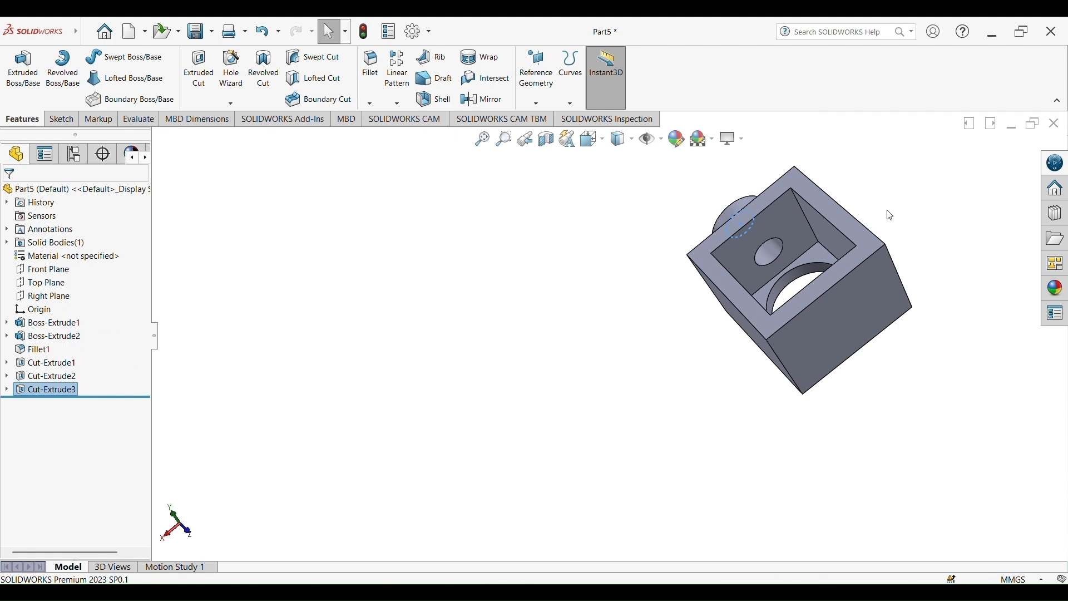
Apply the cast carbon steel appearance from the Steel metals to the whole part
{"action": "middle_click_drag", "start_coordinate": [925, 231], "coordinate": [930, 236]}
{"action": "scroll", "coordinate": [904, 232], "scroll_direction": "up", "scroll_amount": 3}
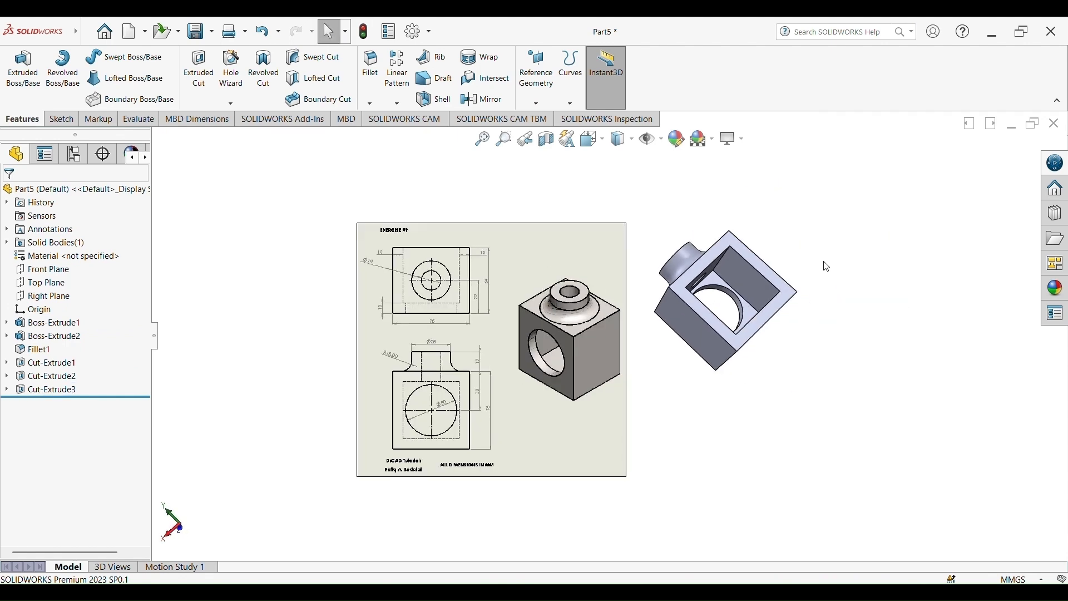
{"action": "middle_click_drag", "start_coordinate": [599, 265], "coordinate": [761, 268]}
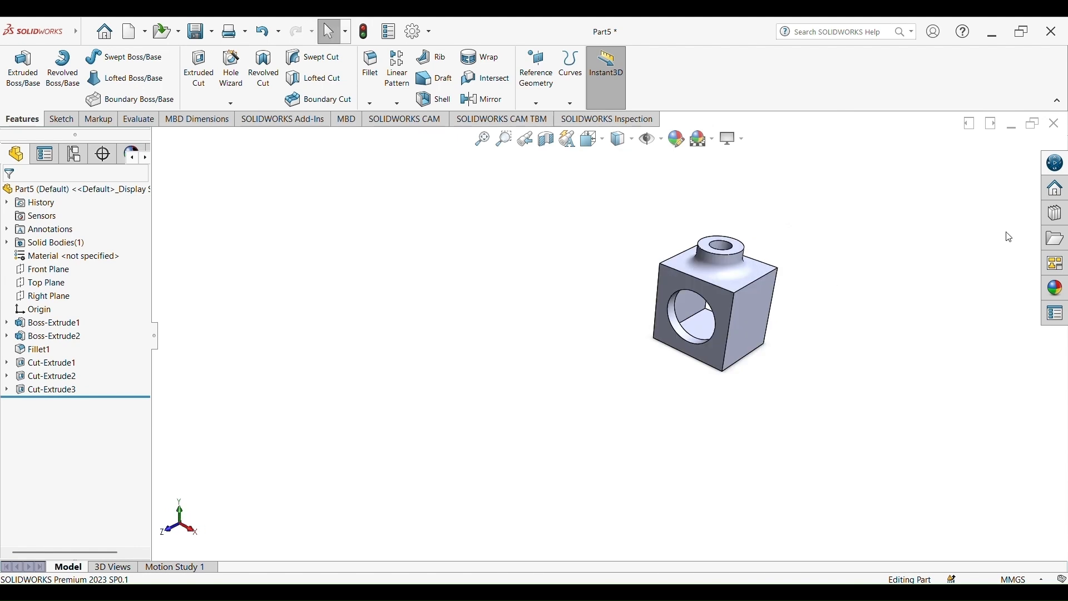
{"action": "left_click", "coordinate": [676, 138]}
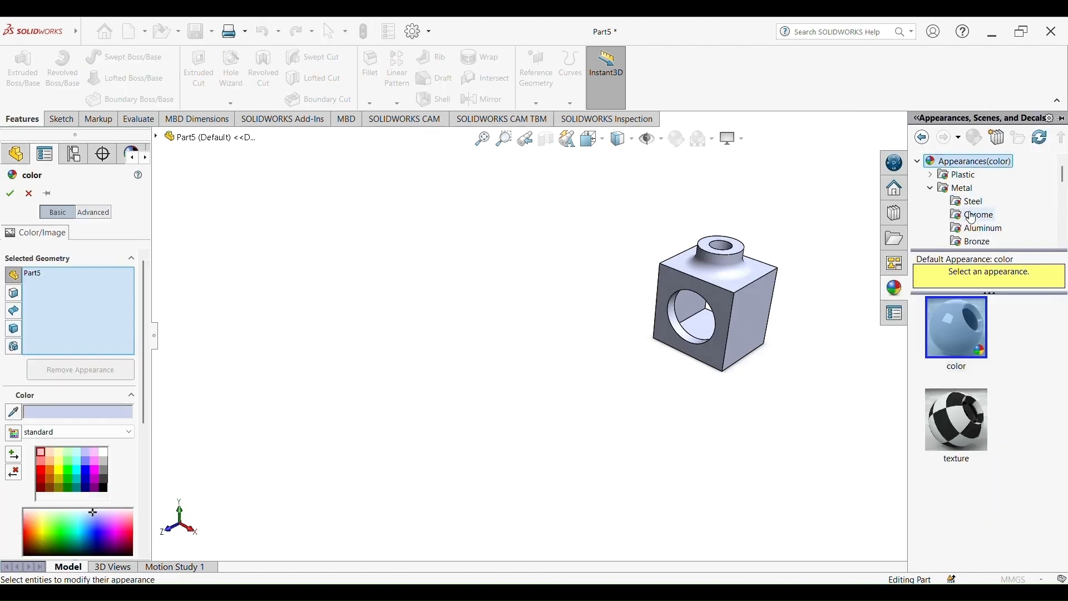
{"action": "left_click", "coordinate": [968, 201]}
{"action": "scroll", "coordinate": [999, 370], "scroll_direction": "down", "scroll_amount": 6}
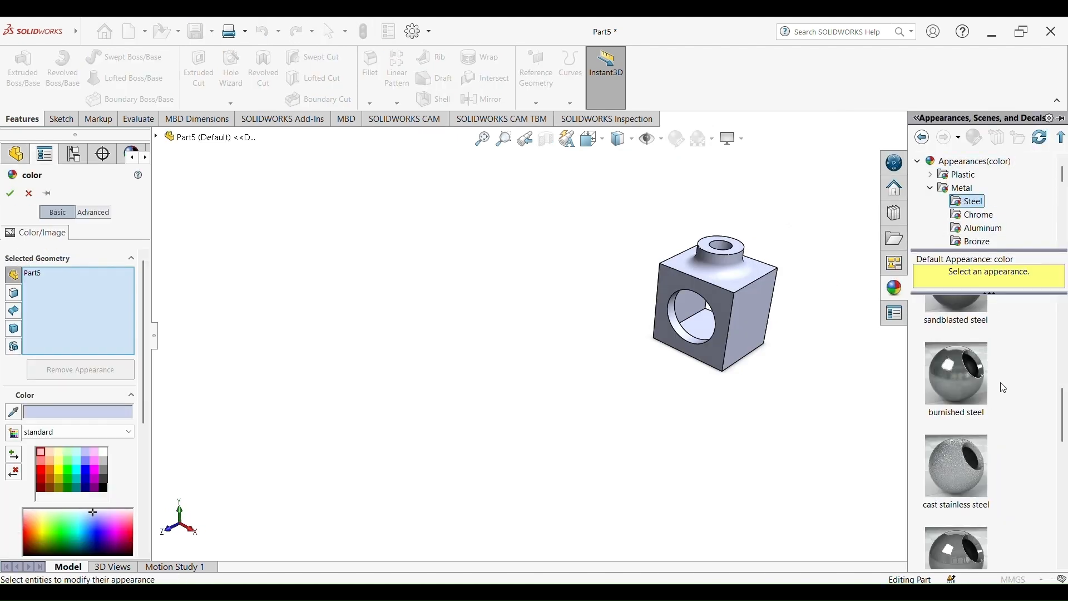
{"action": "scroll", "coordinate": [1005, 414], "scroll_direction": "down", "scroll_amount": 2}
{"action": "left_click_drag", "start_coordinate": [976, 488], "coordinate": [756, 325]}
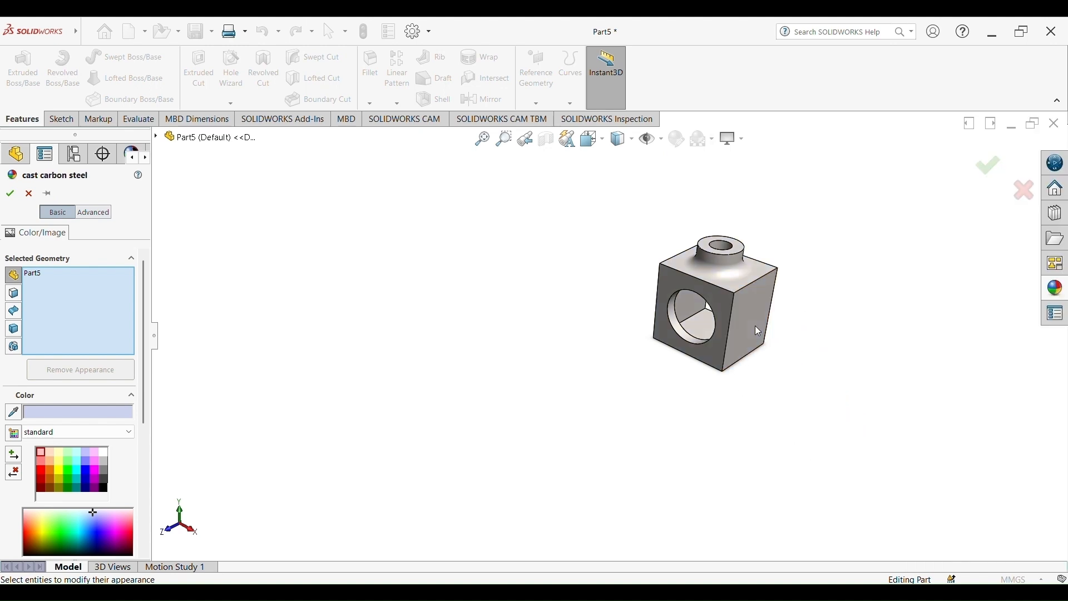
{"action": "left_click", "coordinate": [988, 165]}
{"action": "scroll", "coordinate": [700, 314], "scroll_direction": "down", "scroll_amount": 2}
{"action": "middle_click_drag", "start_coordinate": [757, 350], "coordinate": [783, 347]}
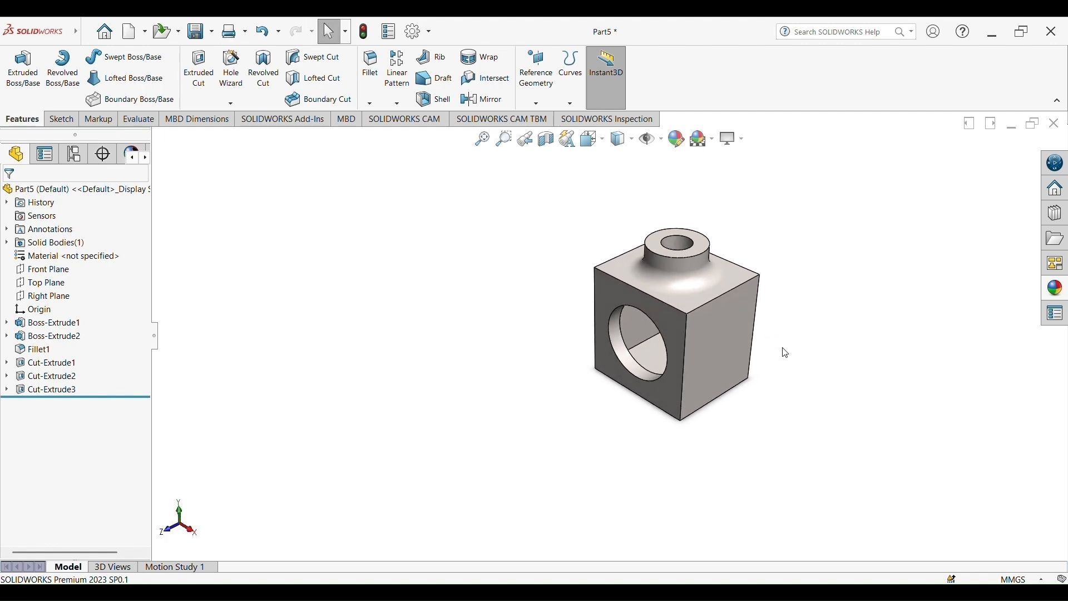